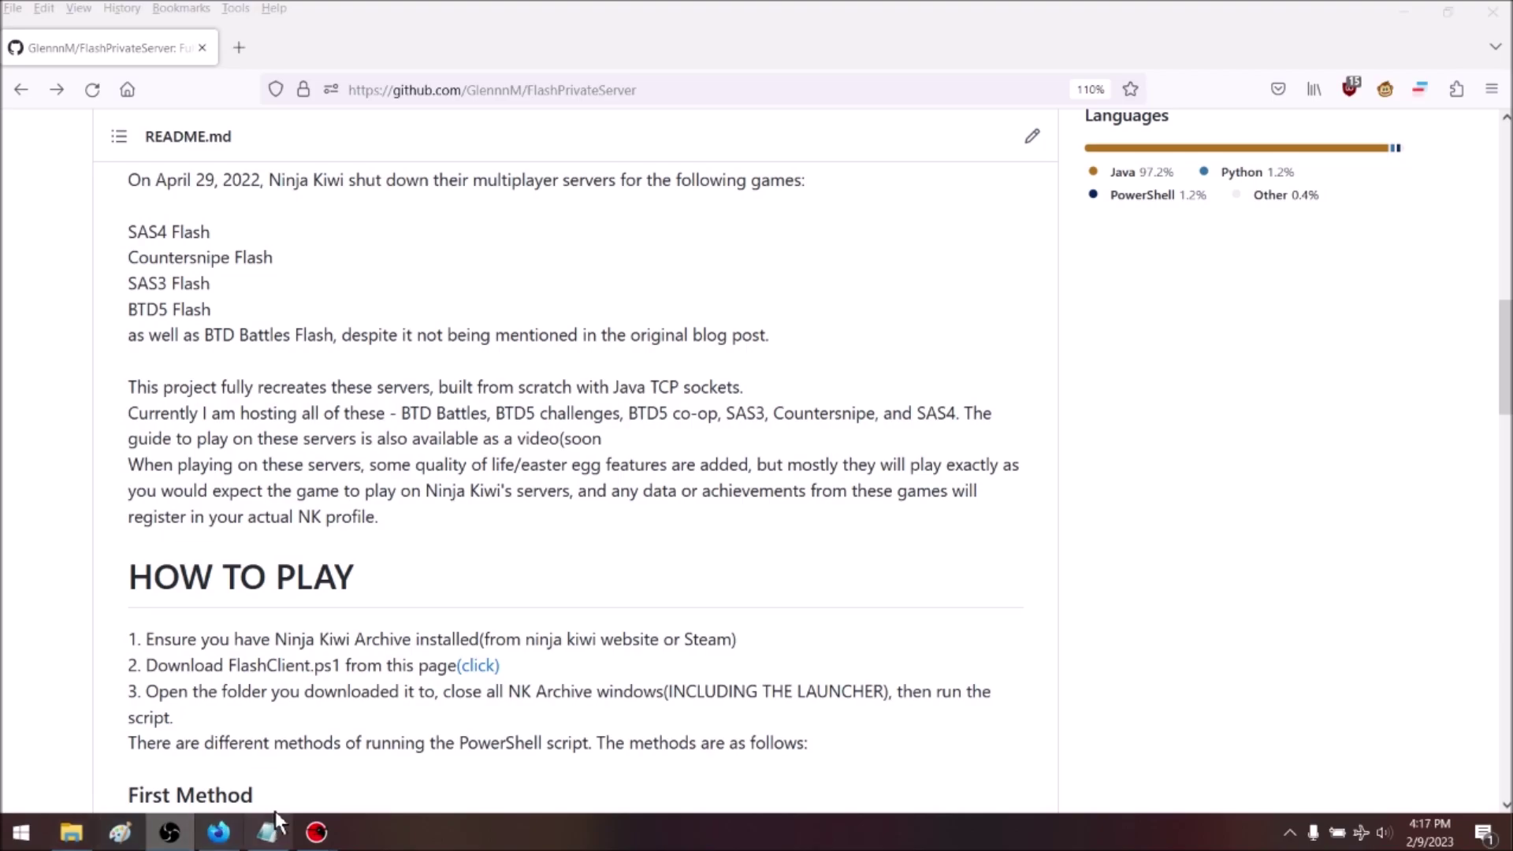
# - Switch to the running Bloons TD 5 game from Ninja Kiwi Archive and check whether today's daily challenge loads
pyautogui.moveTo(316, 832)
pyautogui.click(288, 783)
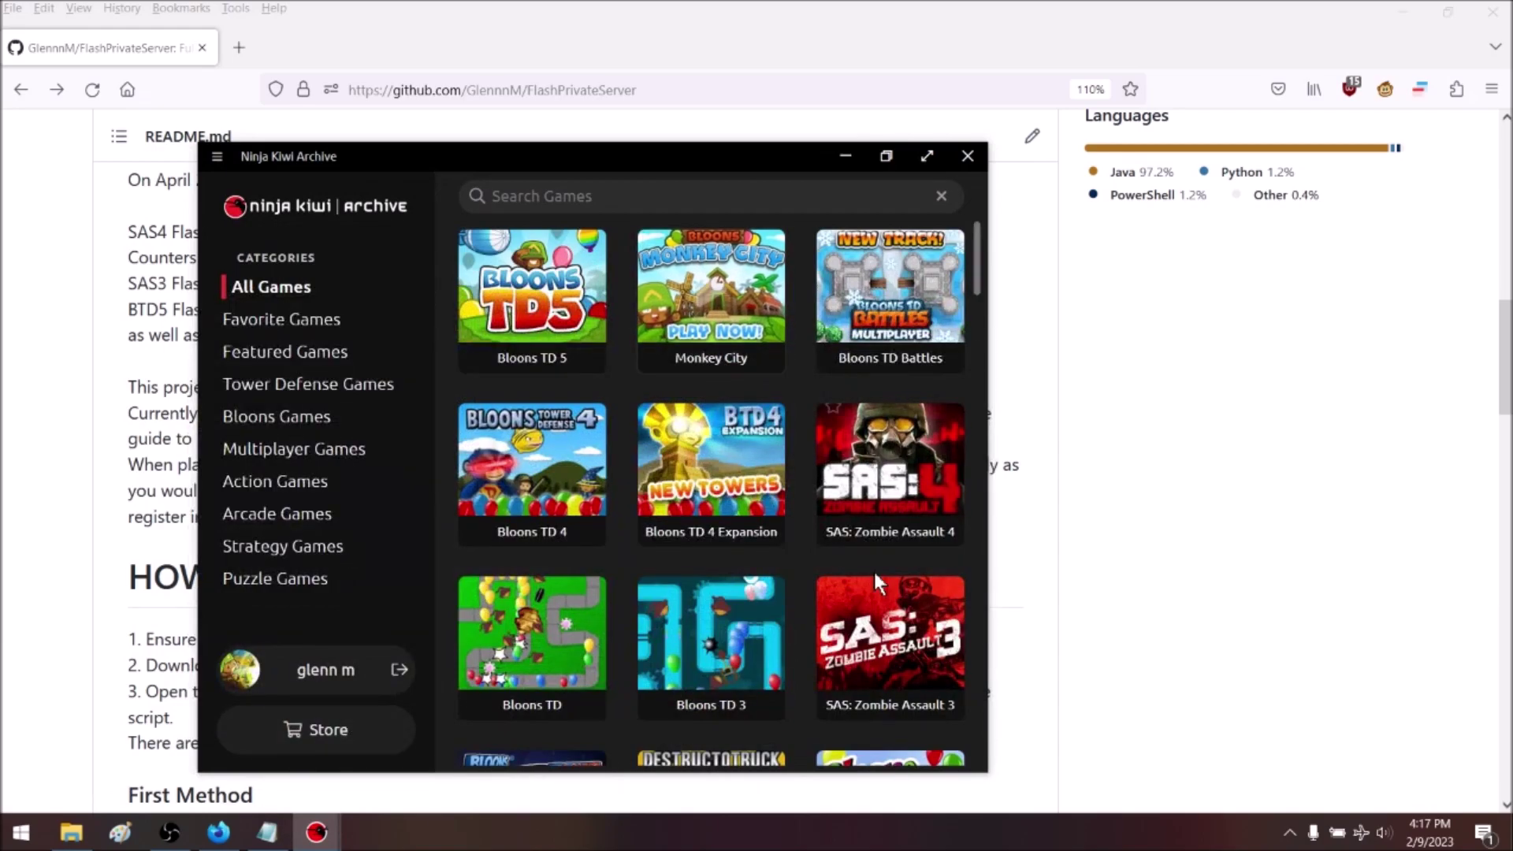
pyautogui.moveTo(316, 832)
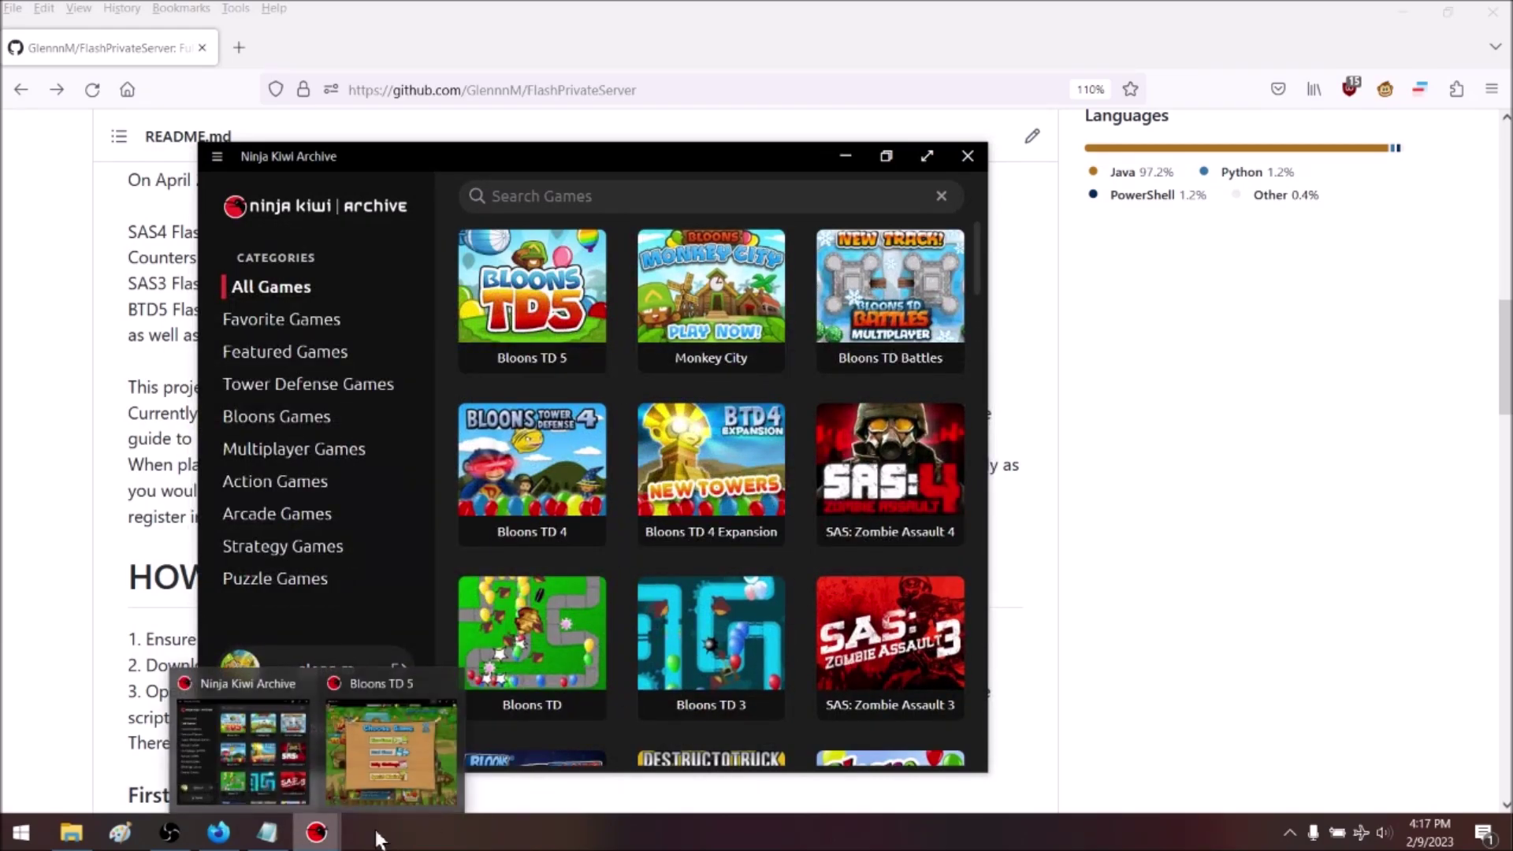
pyautogui.click(404, 788)
pyautogui.click(723, 539)
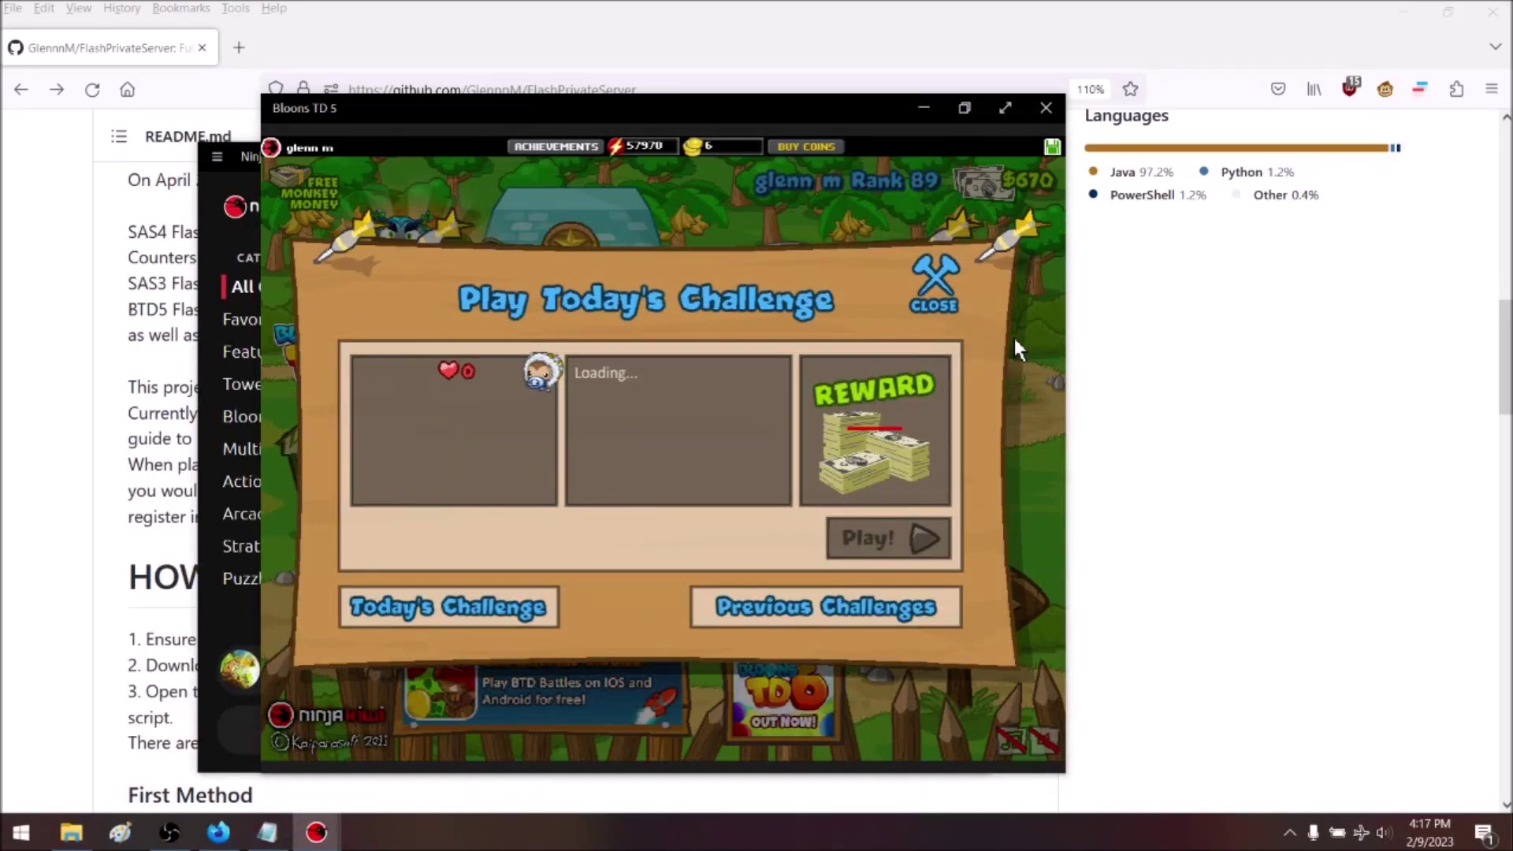
pyautogui.click(925, 268)
pyautogui.click(698, 586)
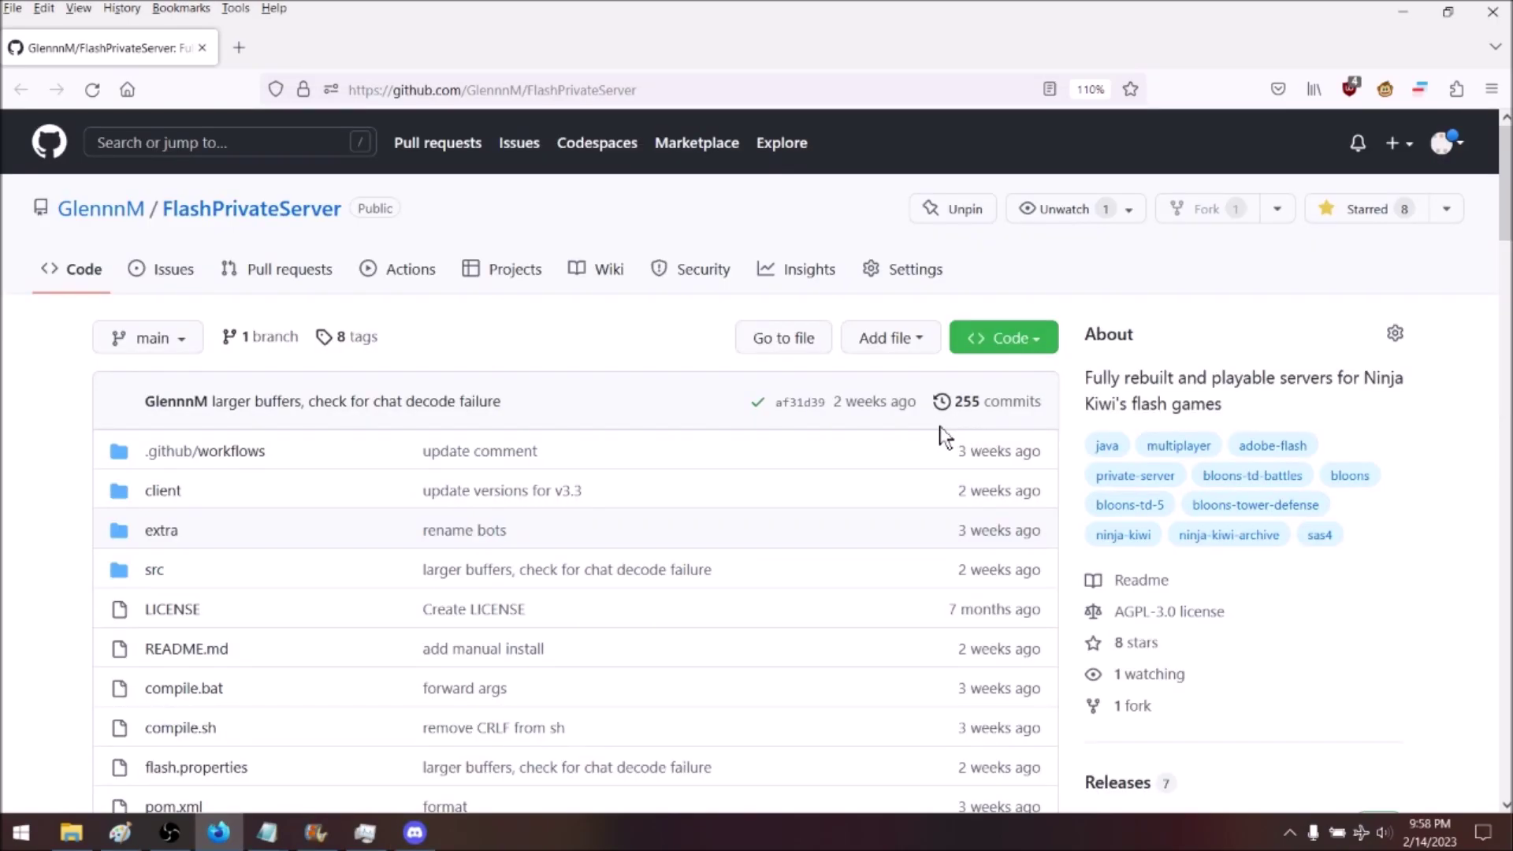
# - Open the latest v3.3 release page of the FlashPrivateServer repository in the browser
pyautogui.scroll(-2, 1076, 346)
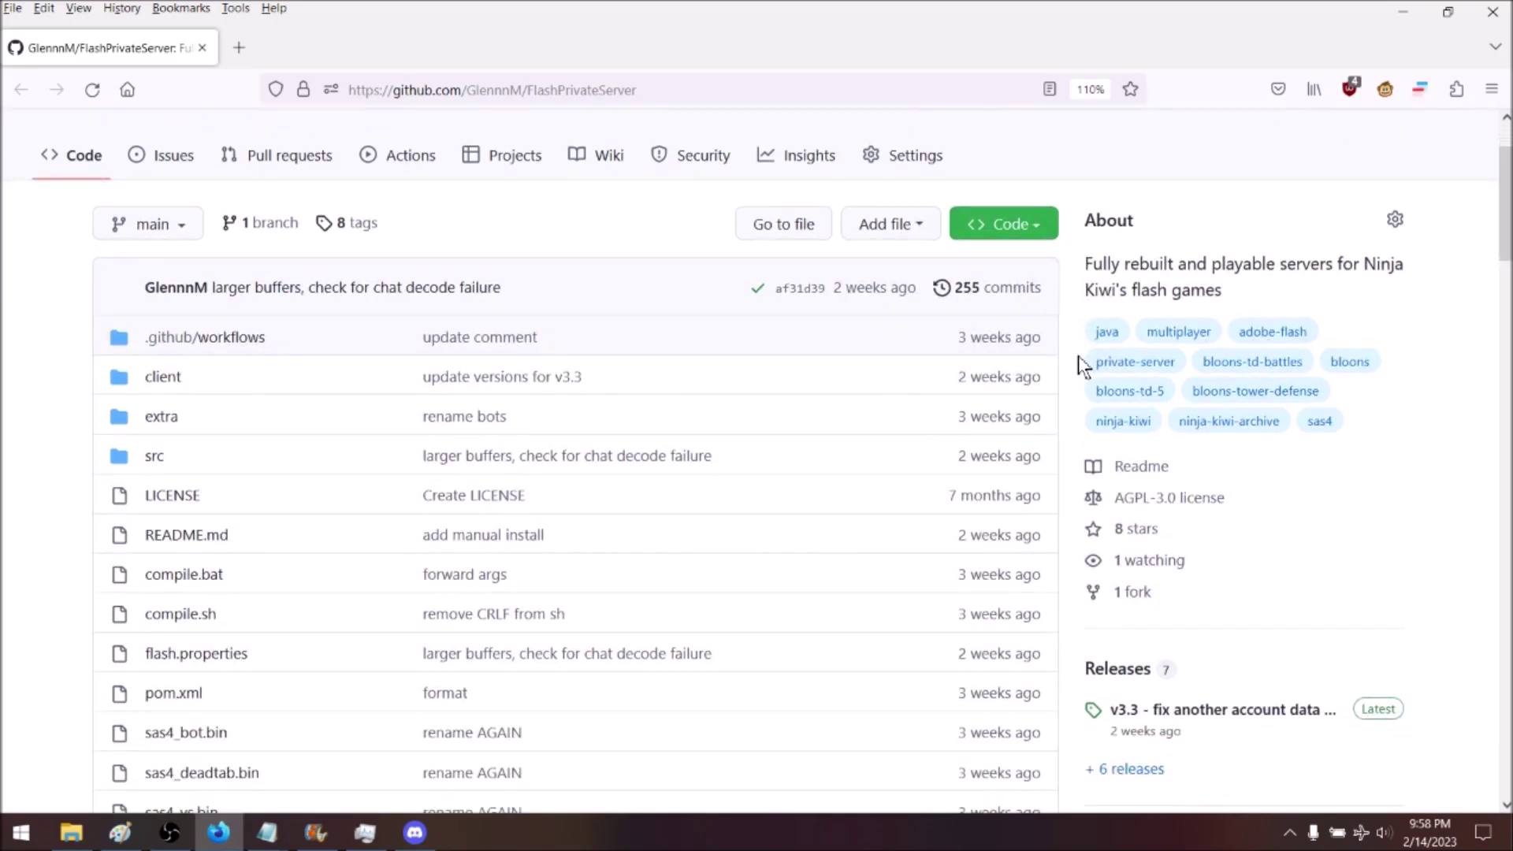
pyautogui.scroll(-2, 1078, 356)
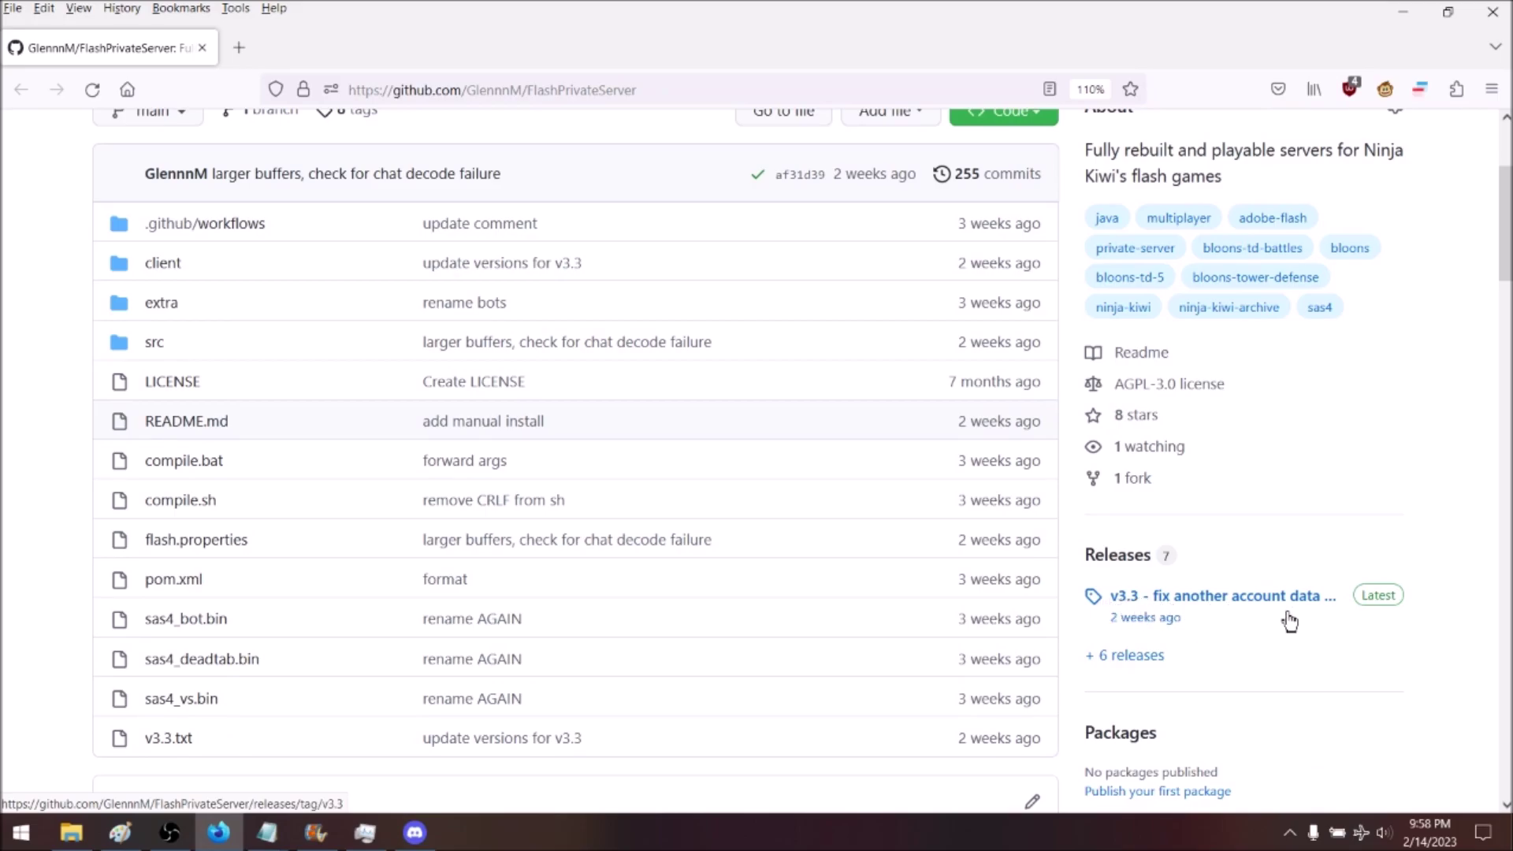
pyautogui.click(1195, 614)
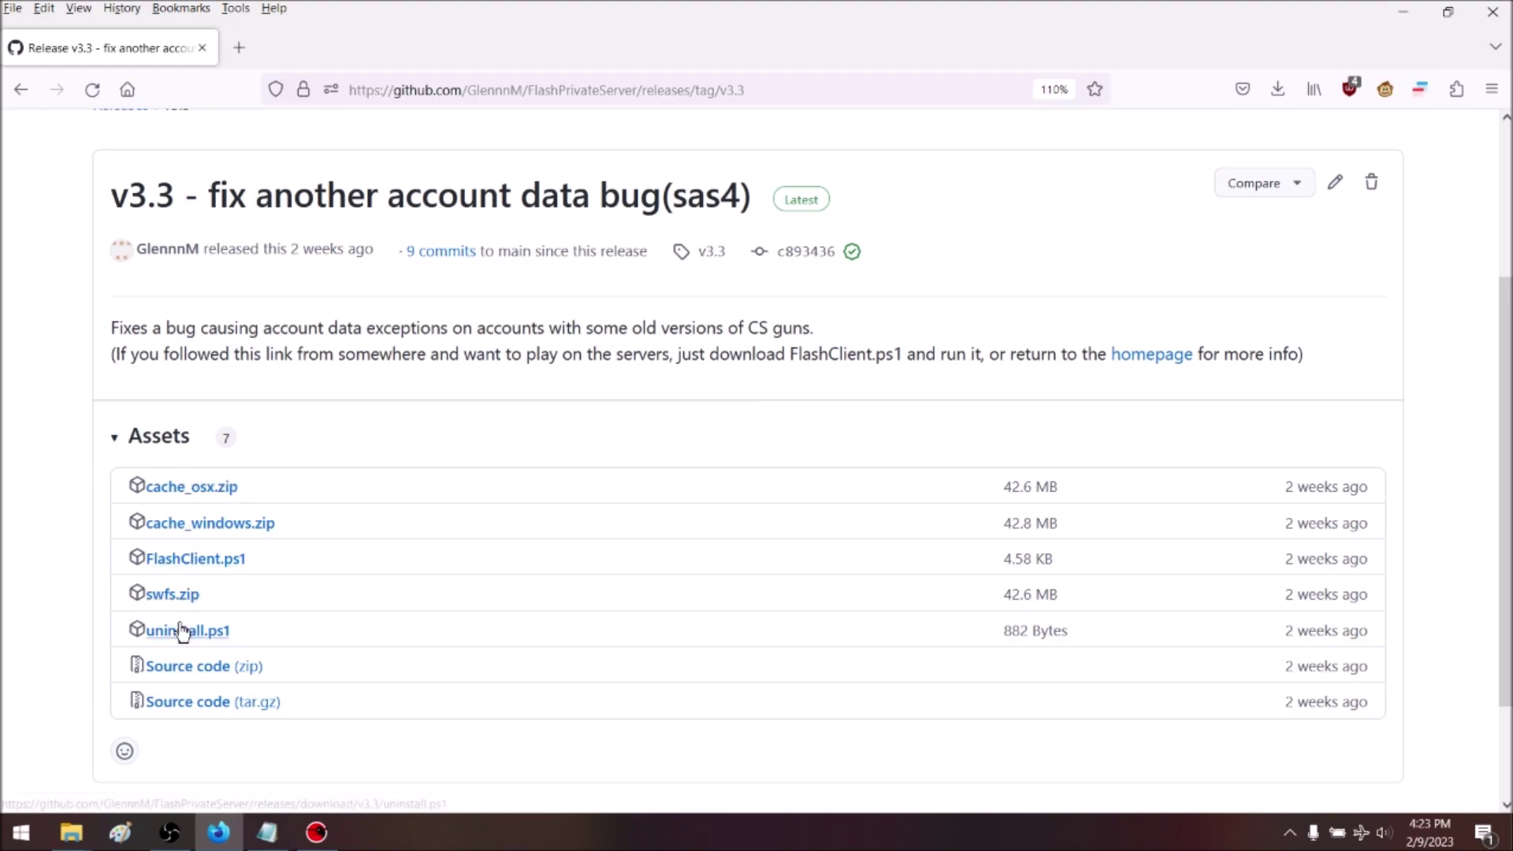
# - Download FlashClient.ps1 from the release assets into the desktop folder hi and show the file in its folder
pyautogui.click(203, 559)
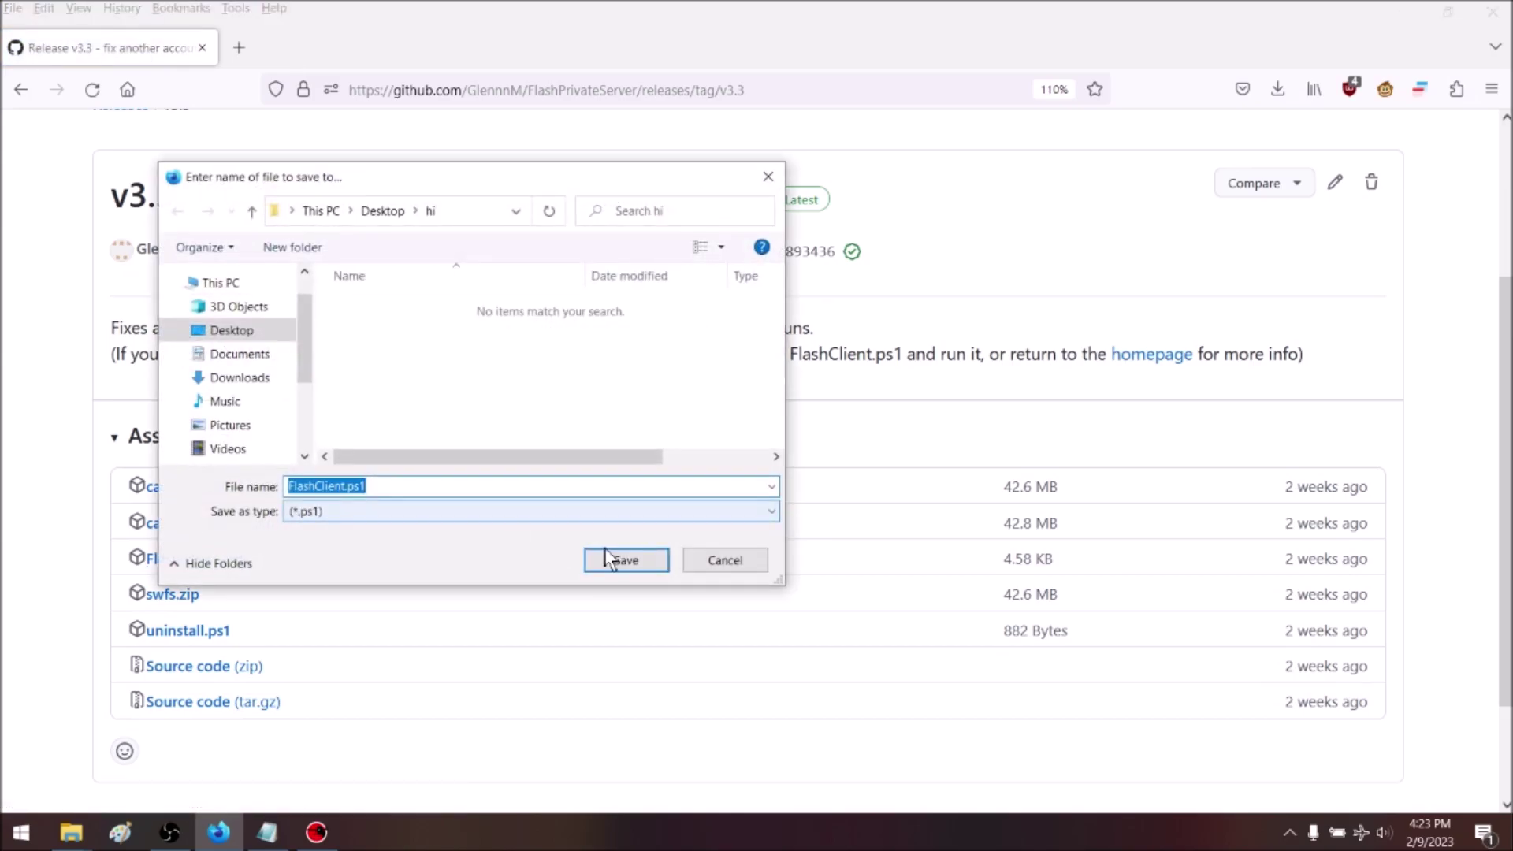
pyautogui.click(623, 557)
pyautogui.click(1279, 102)
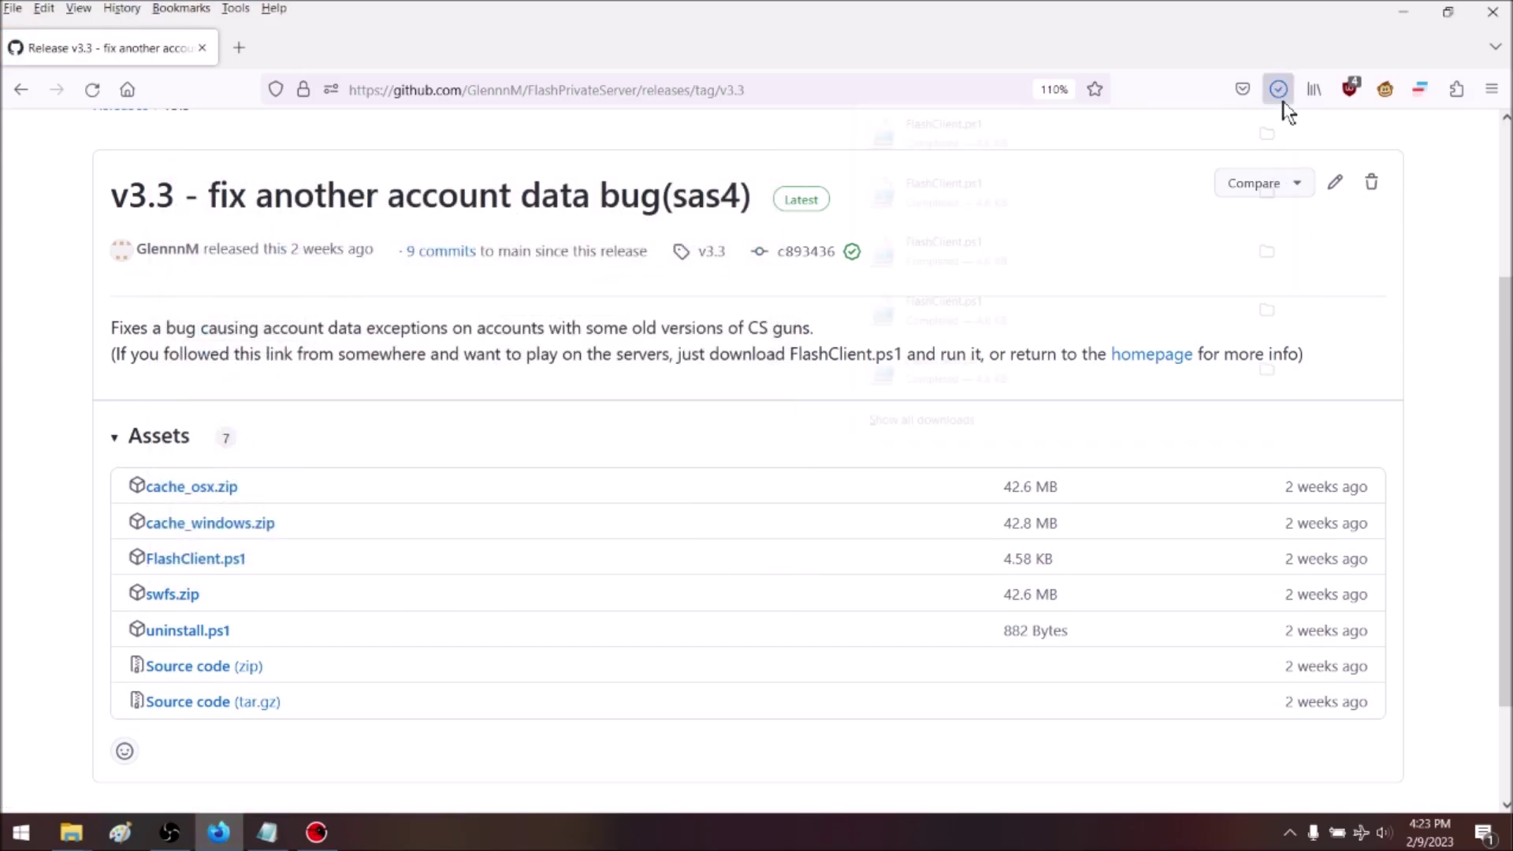
pyautogui.click(1266, 142)
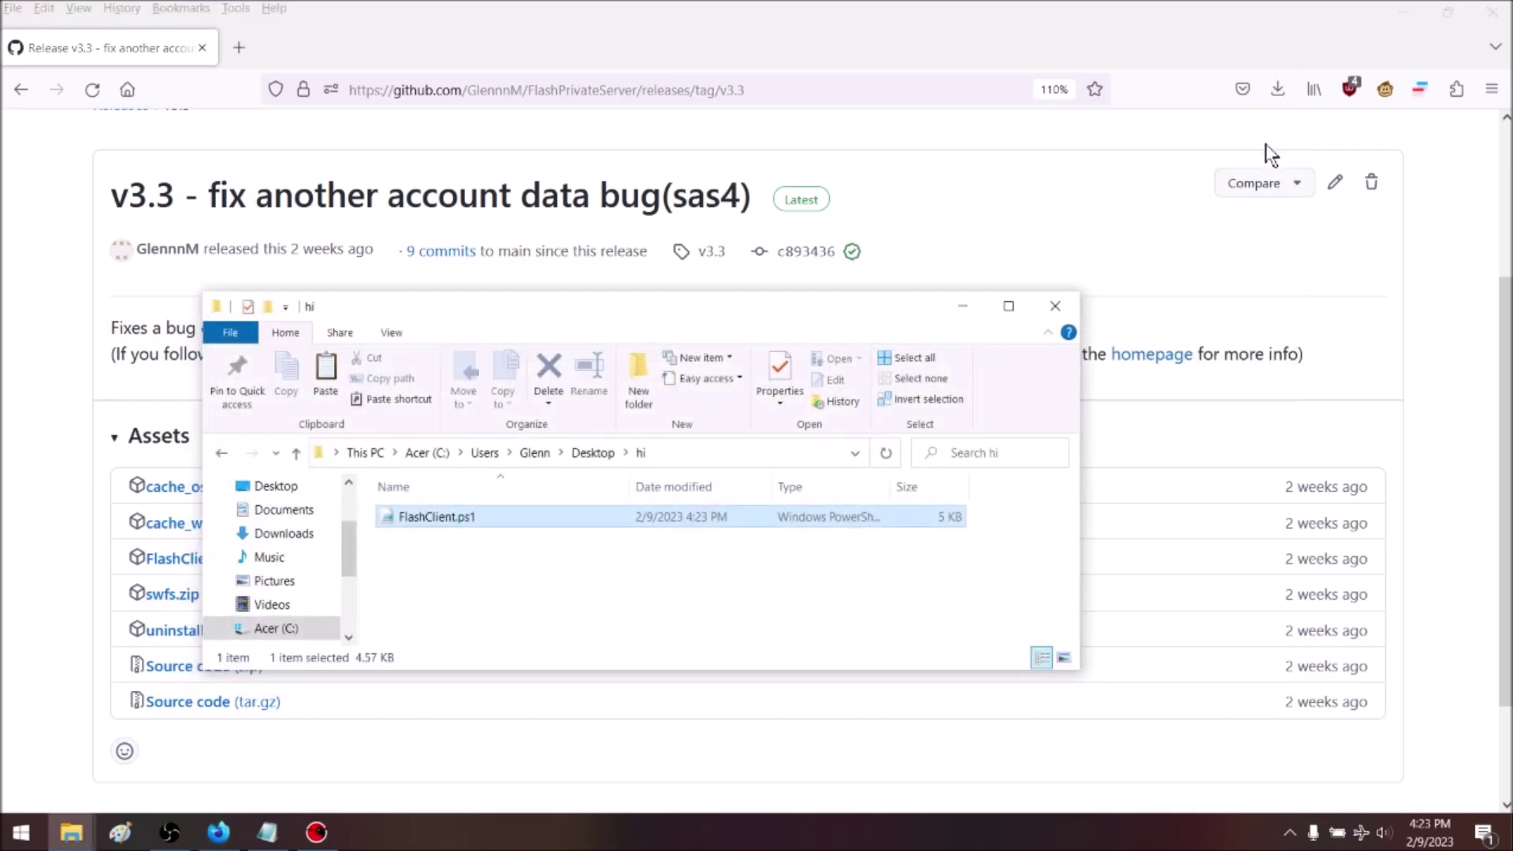
# - Run the downloaded FlashClient.ps1 script with PowerShell
pyautogui.rightClick(649, 522)
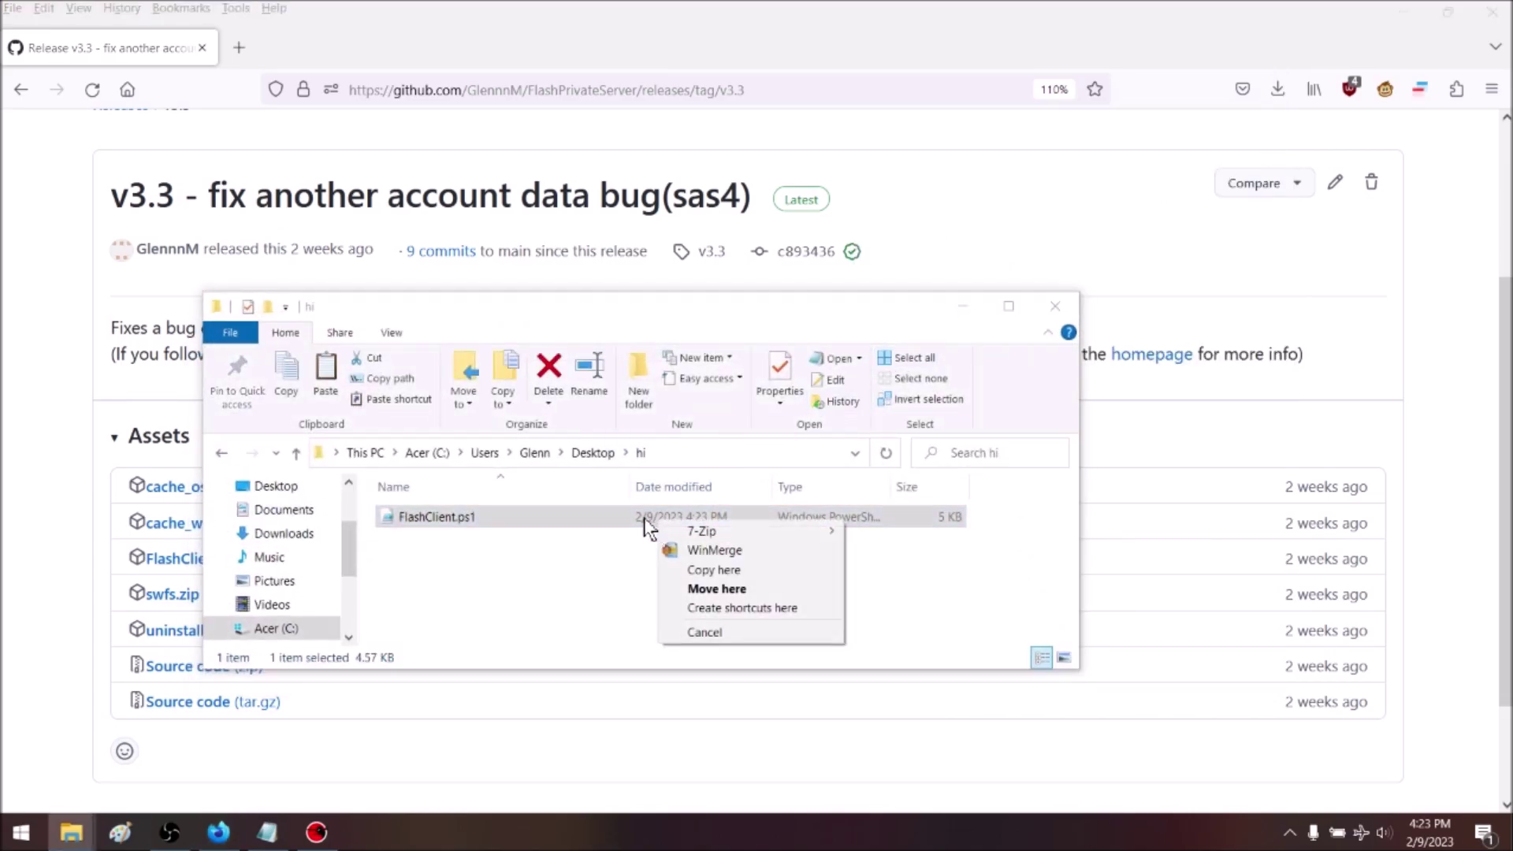
pyautogui.rightClick(637, 517)
pyautogui.click(714, 109)
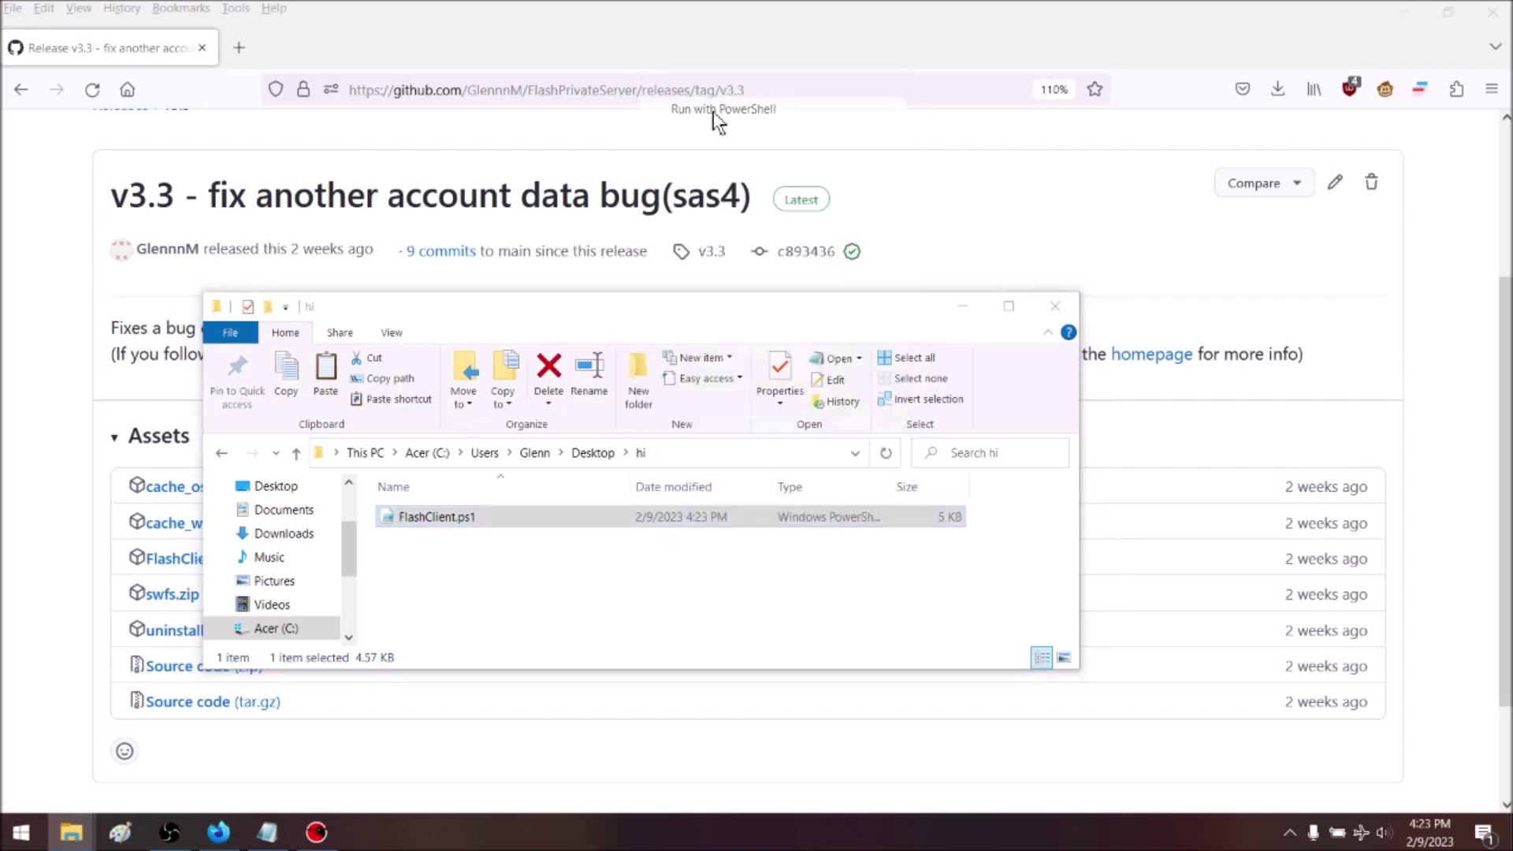
pyautogui.click(801, 433)
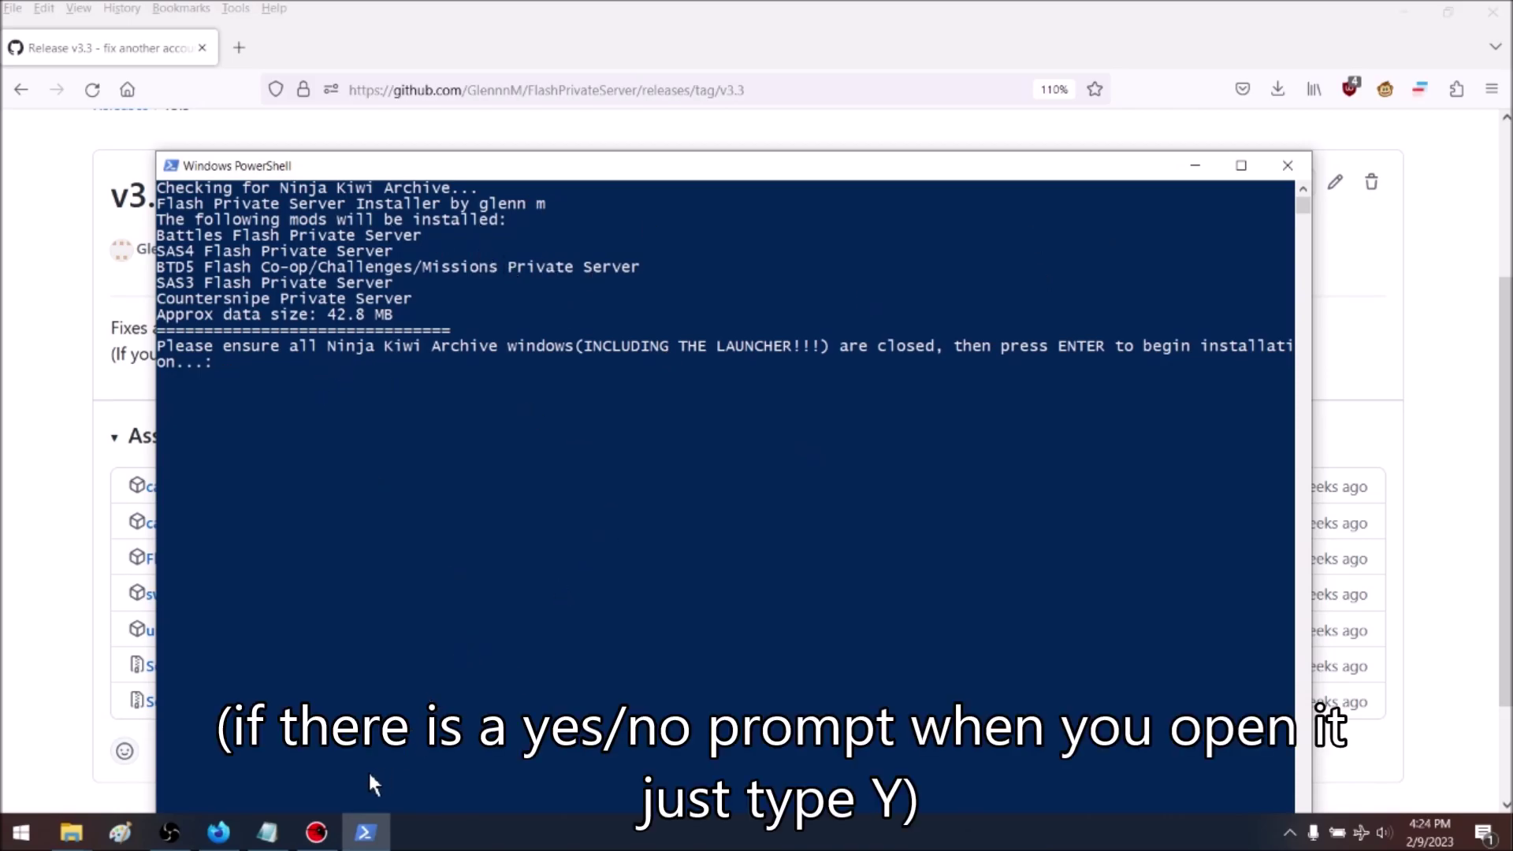
# - Close the Ninja Kiwi Archive launcher, run the private server installation in PowerShell and exit the installer
pyautogui.click(316, 832)
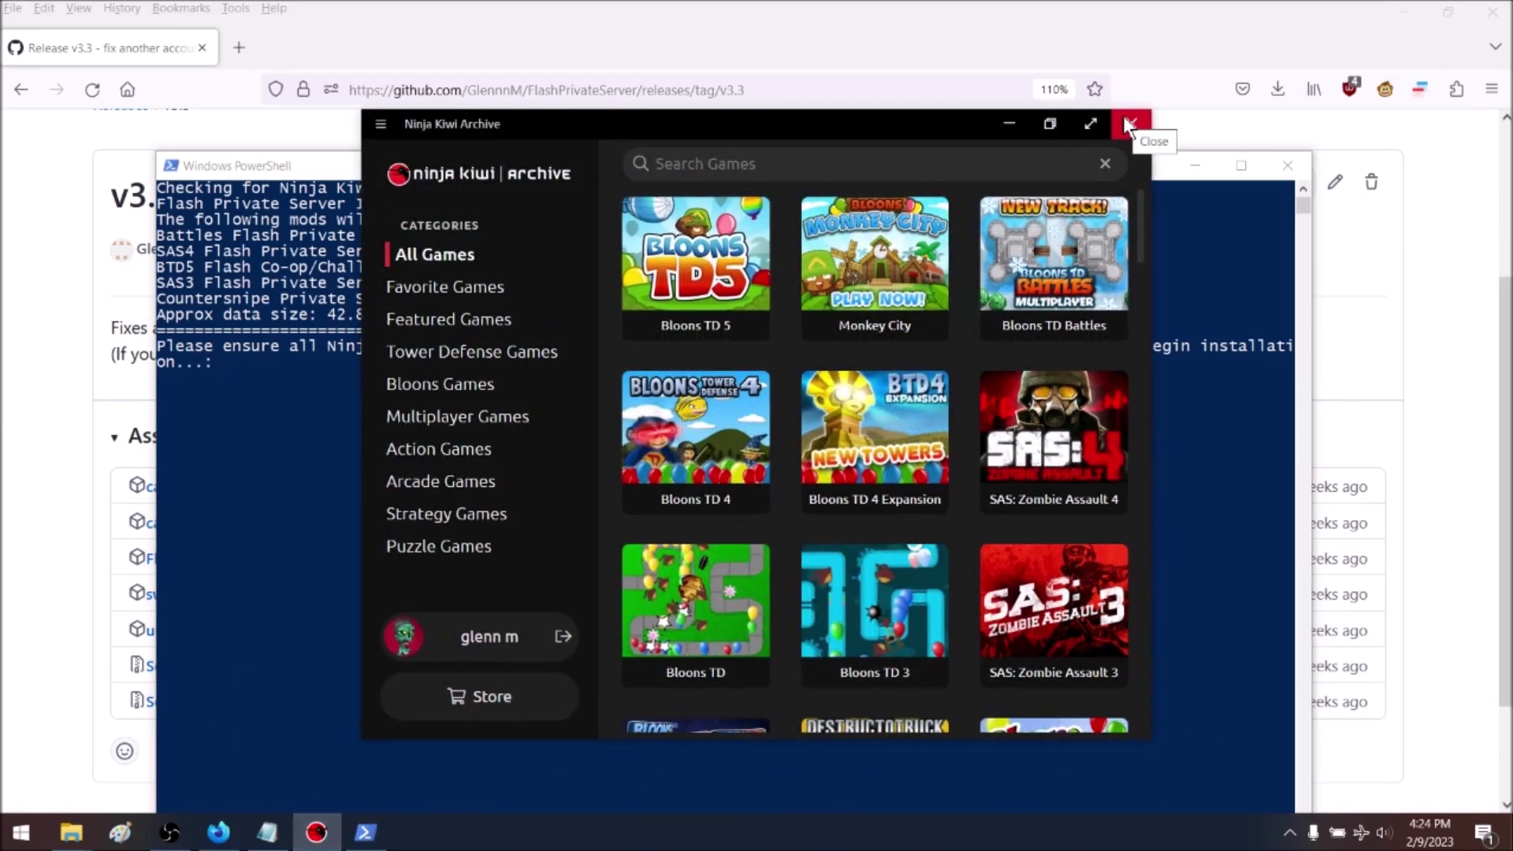
pyautogui.click(1128, 125)
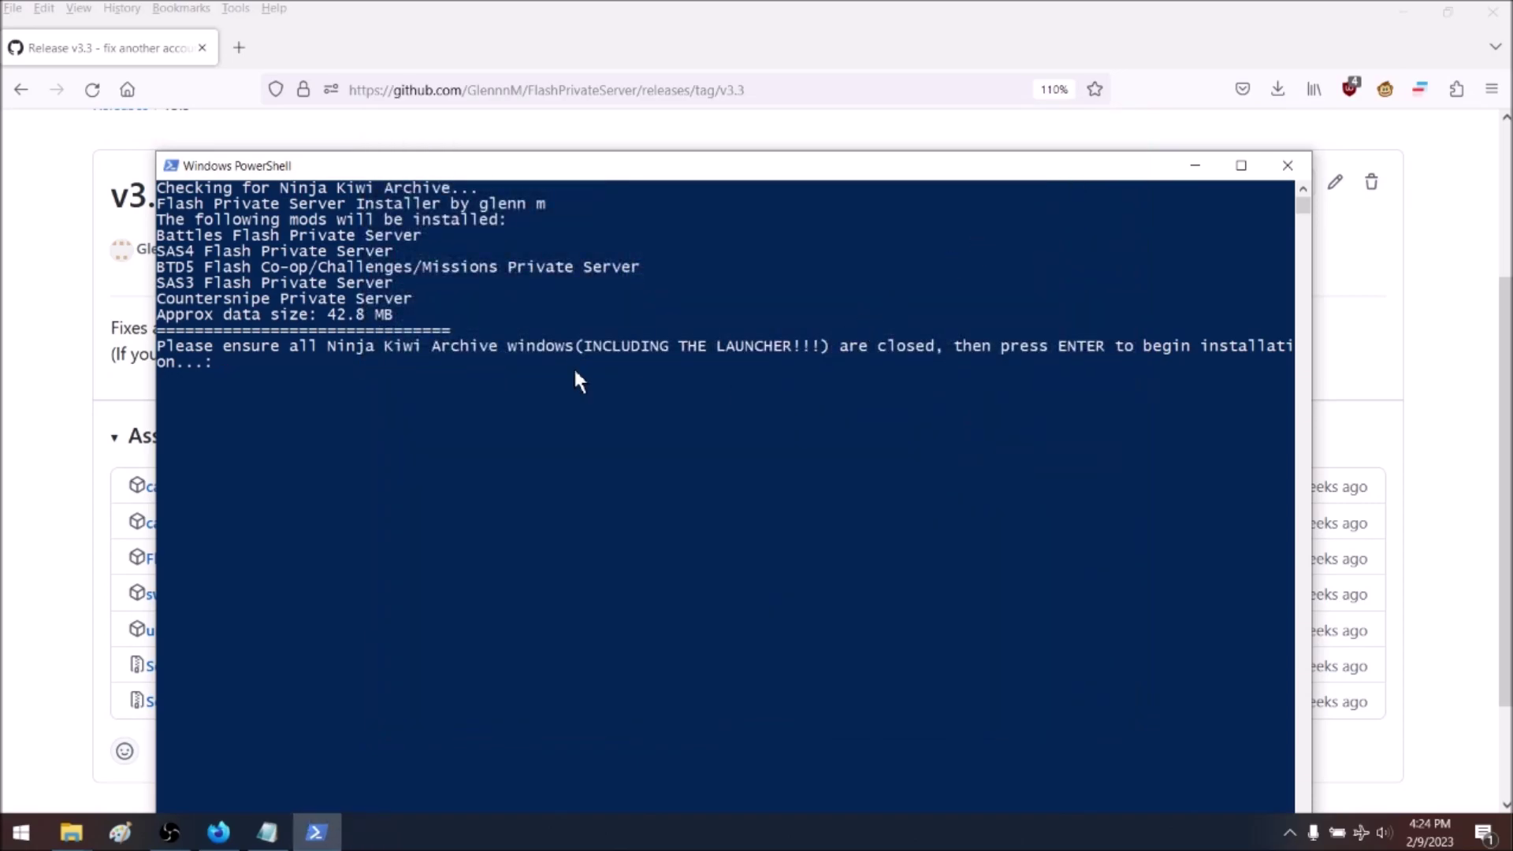
pyautogui.press('Return')
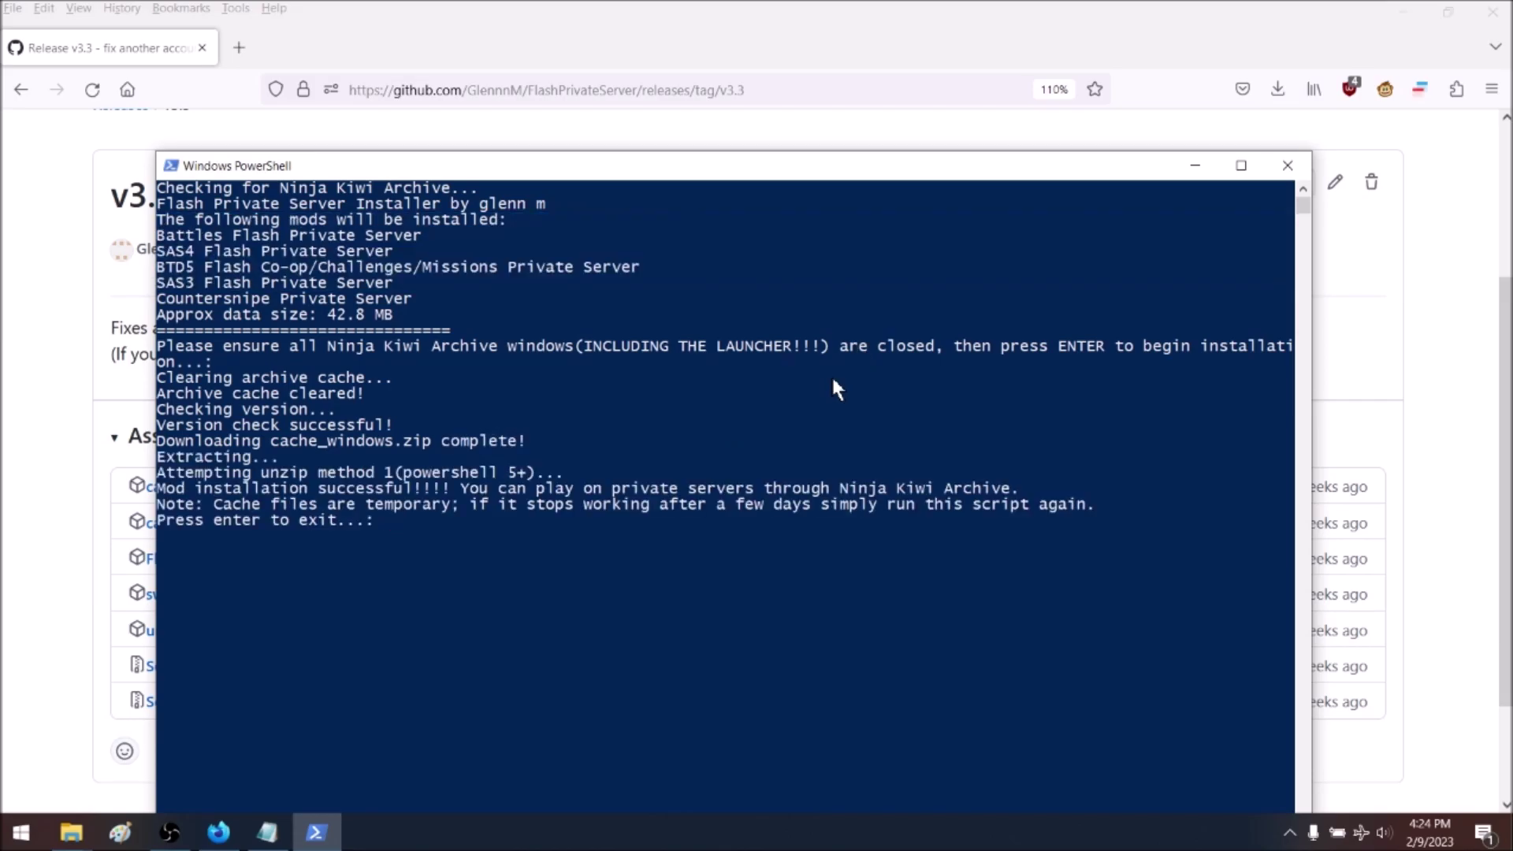
pyautogui.press('Return')
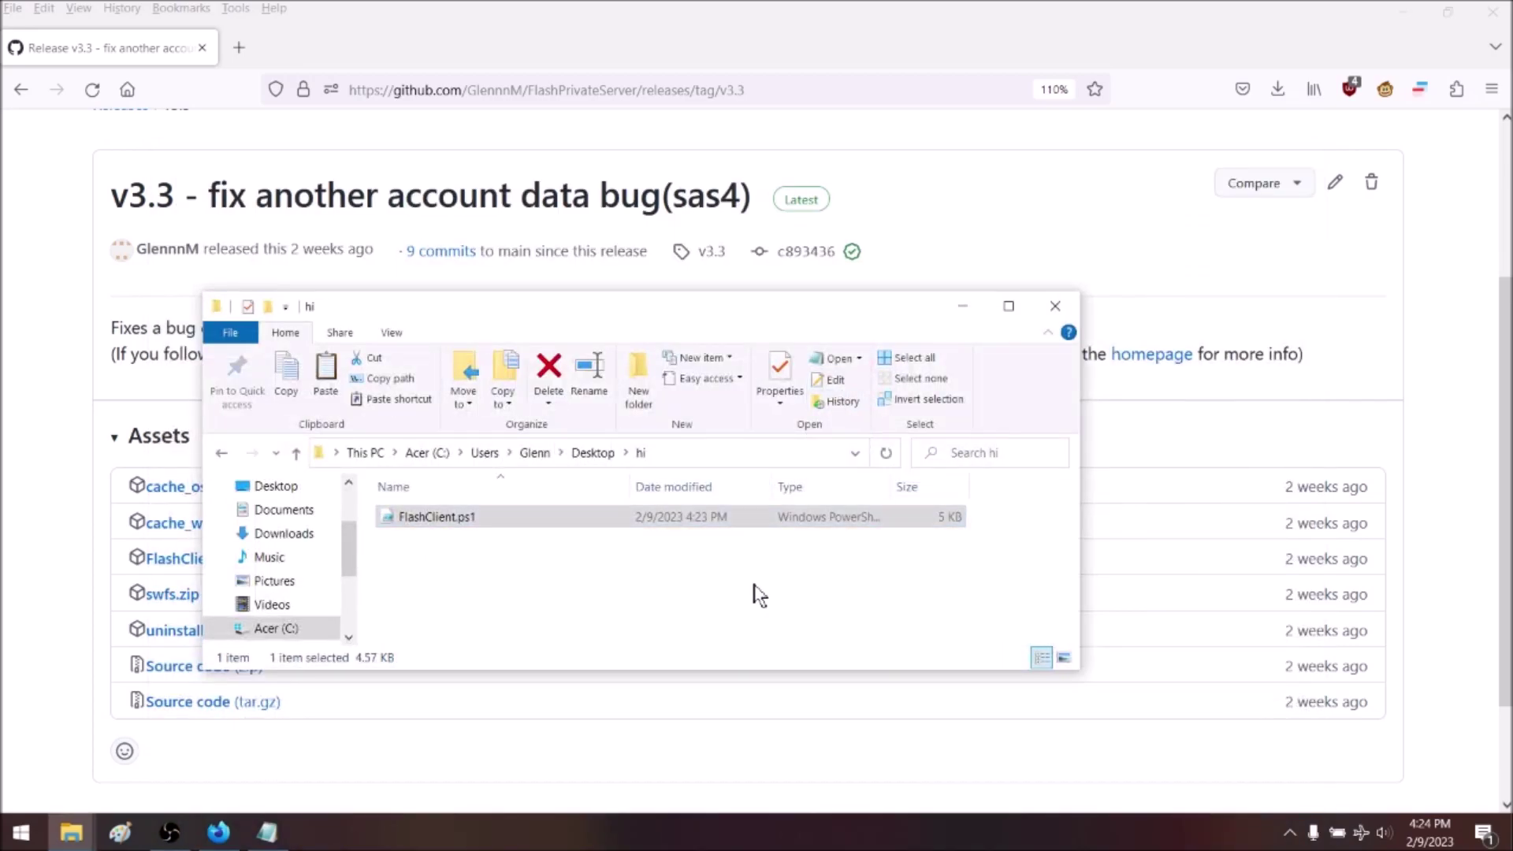
# - Go to the folder %appdata%/Ninja Kiwi Archive/Cache in File Explorer, the location for the contents of cache_windows.zip
pyautogui.click(701, 544)
pyautogui.click(727, 449)
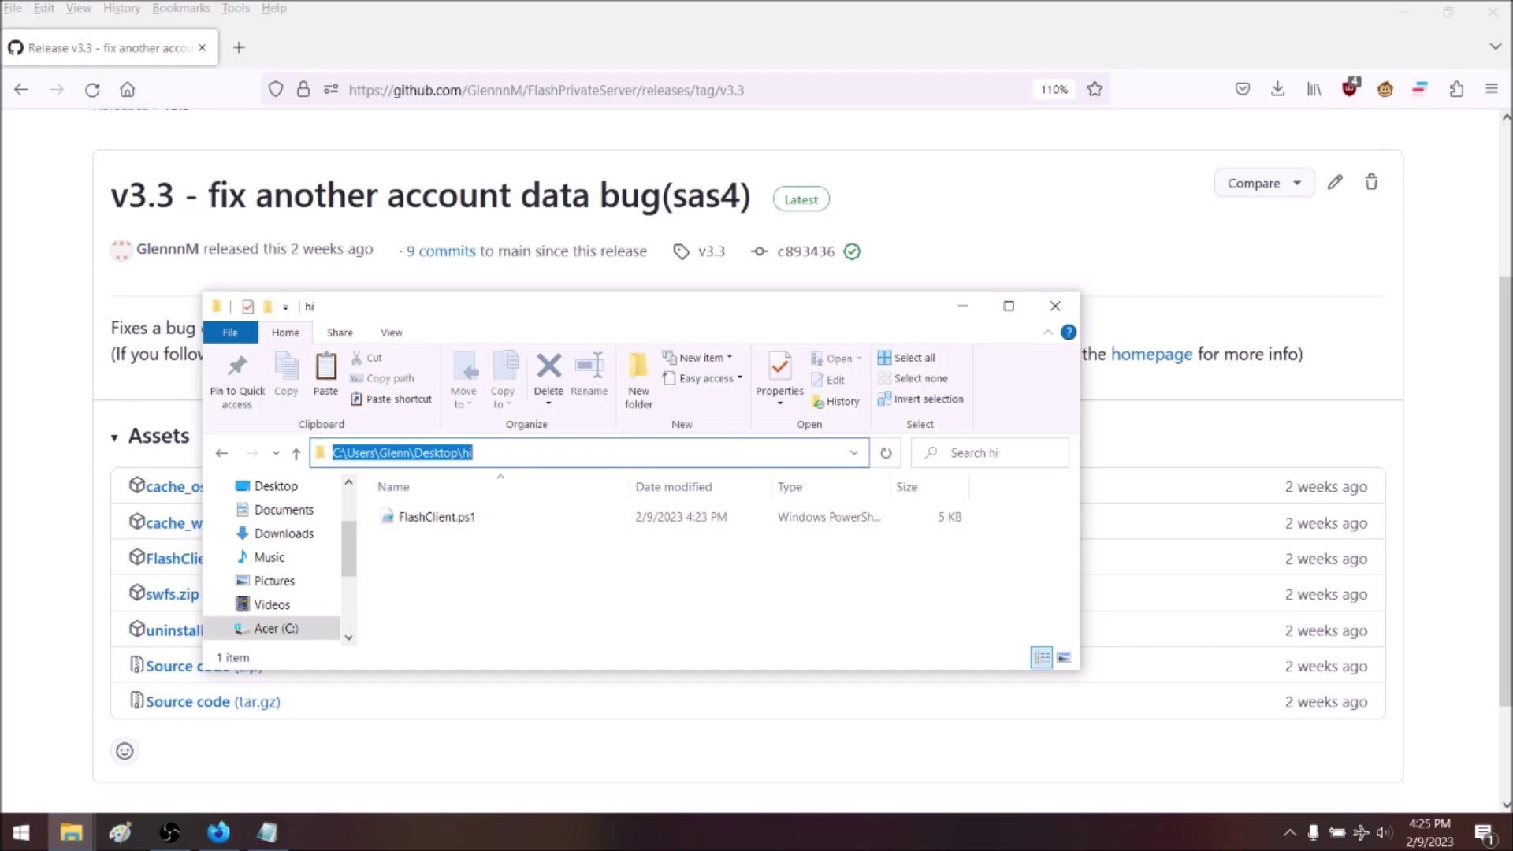
pyautogui.click(642, 694)
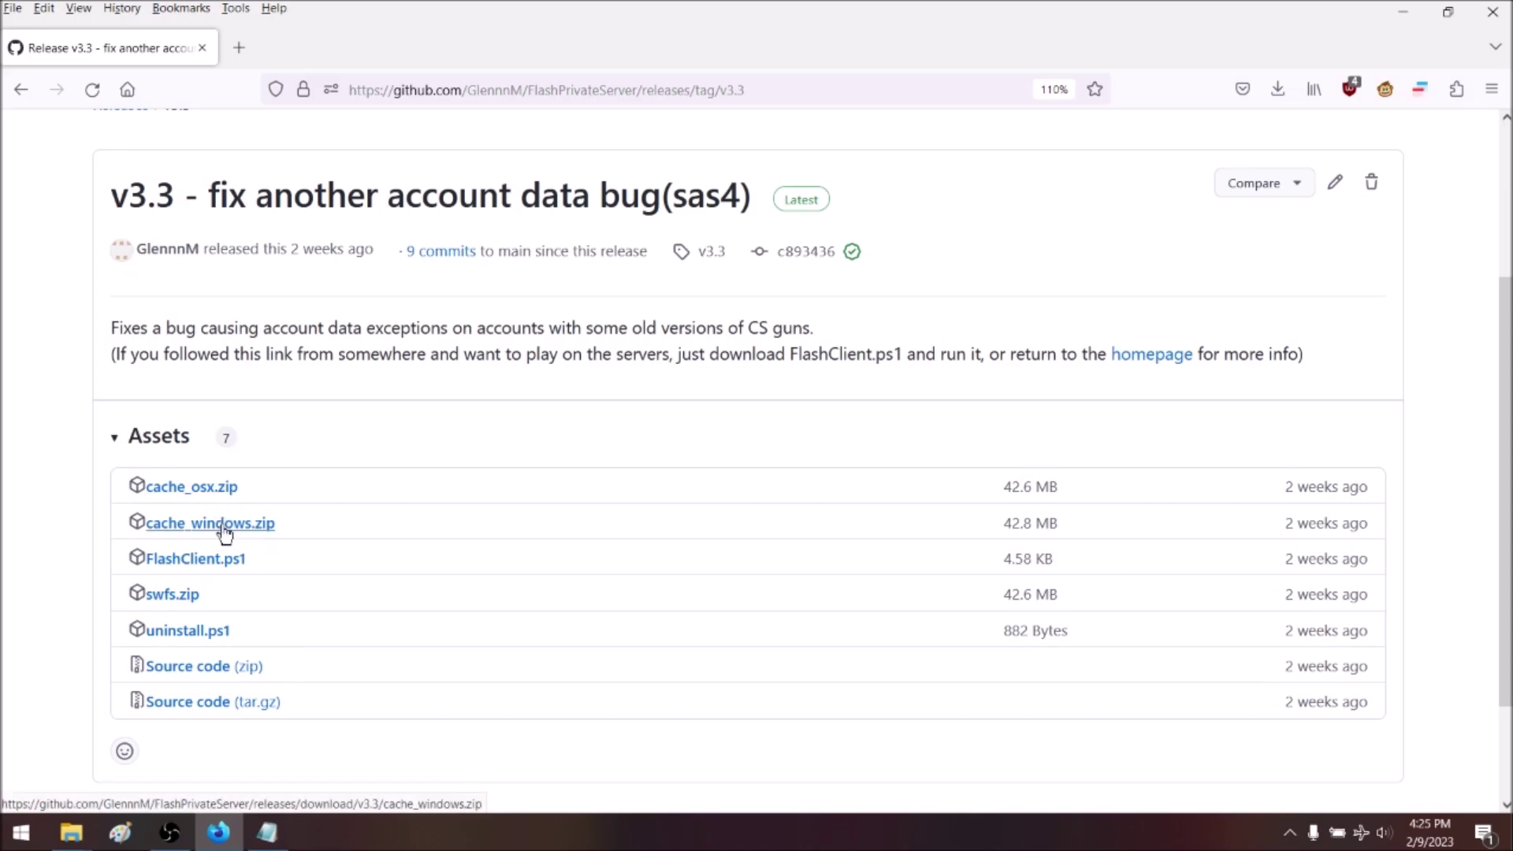
pyautogui.hotkey('alt', 'Tab')
pyautogui.click(699, 462)
pyautogui.write('%appdata%/Nniinja Kiwi Archive/Cach')
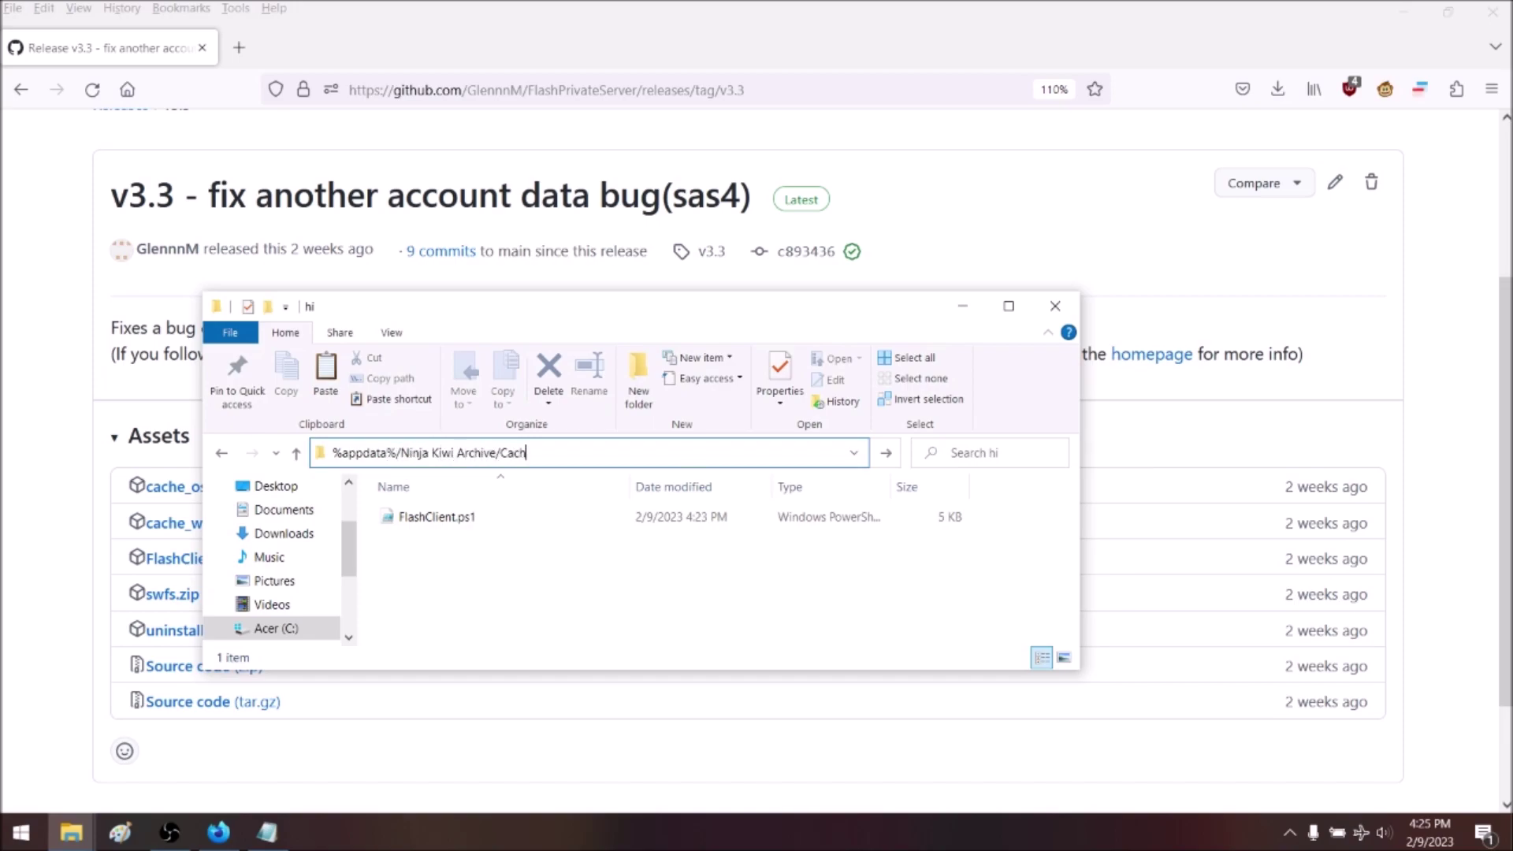
pyautogui.write('e')
pyautogui.press('Return')
# - Examine the files in the Ninja Kiwi Archive Cache folder and return to the release page
pyautogui.scroll(-2, 648, 552)
pyautogui.scroll(2, 639, 551)
pyautogui.scroll(-2, 635, 576)
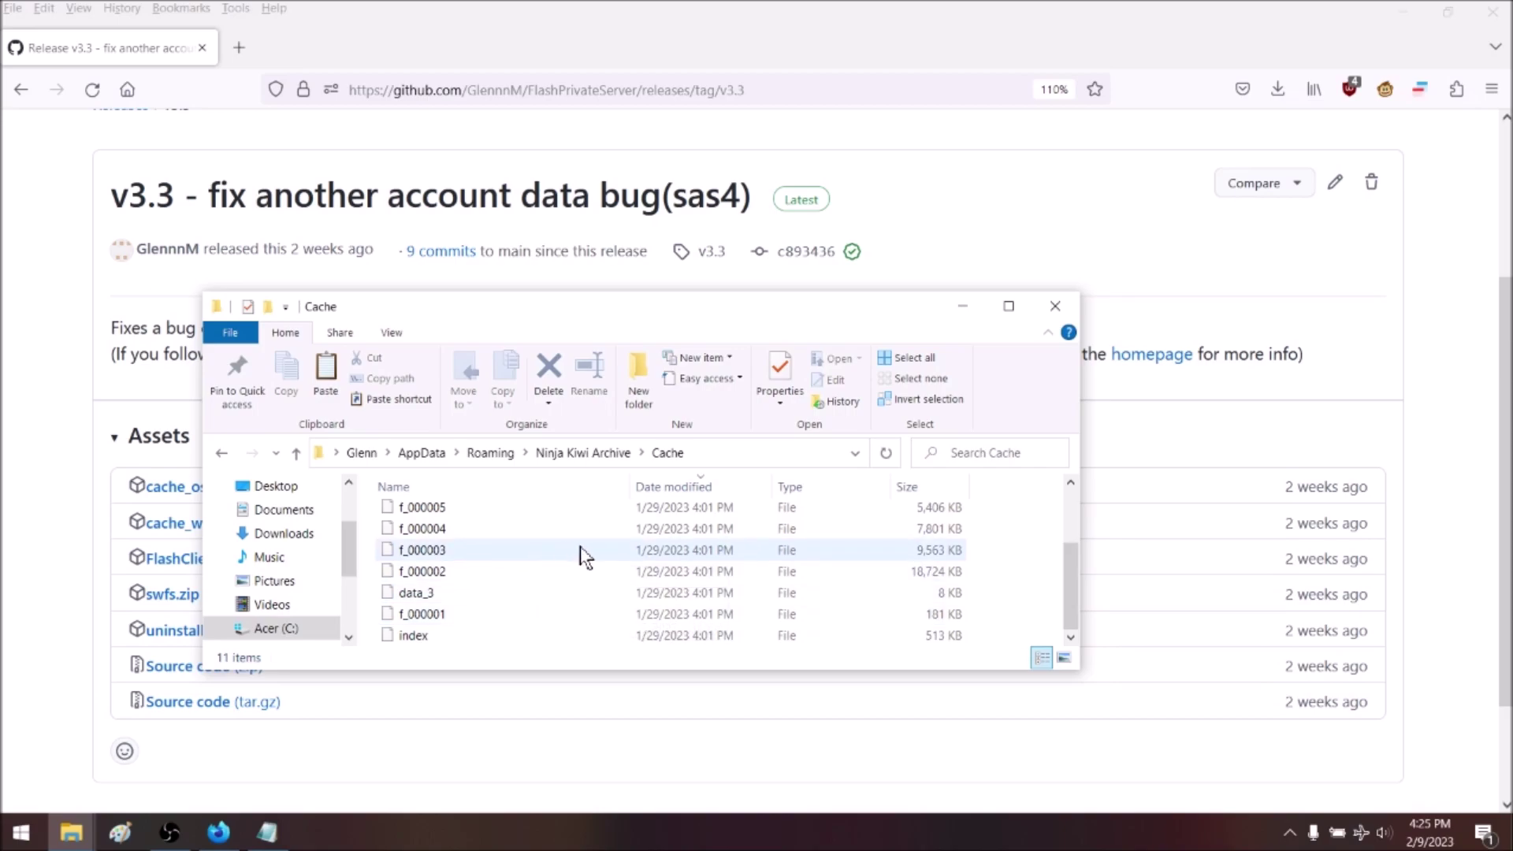
pyautogui.scroll(2, 586, 548)
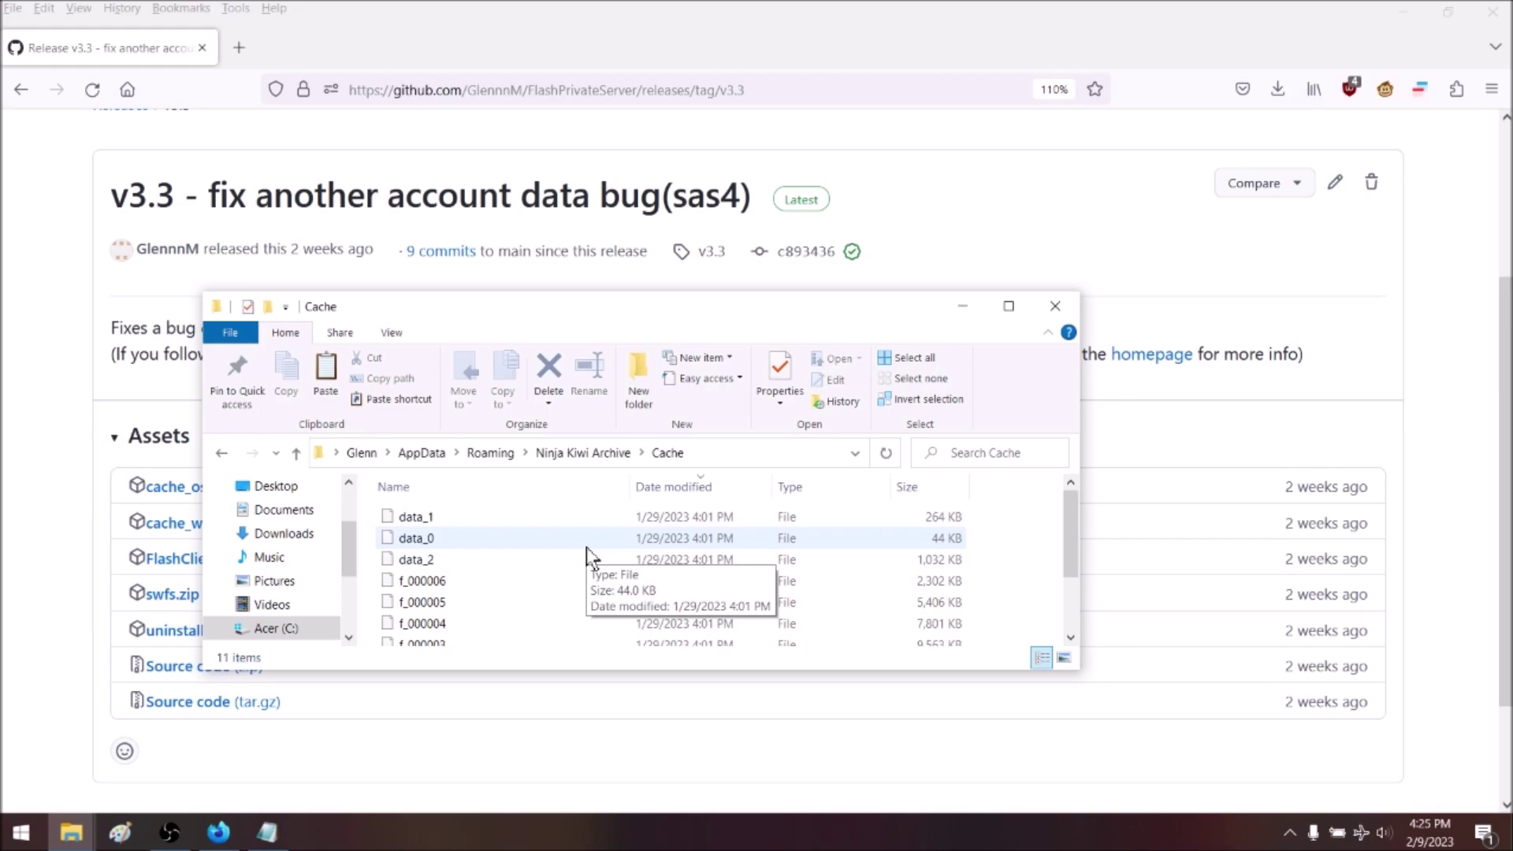
pyautogui.scroll(-2, 586, 547)
pyautogui.scroll(2, 608, 584)
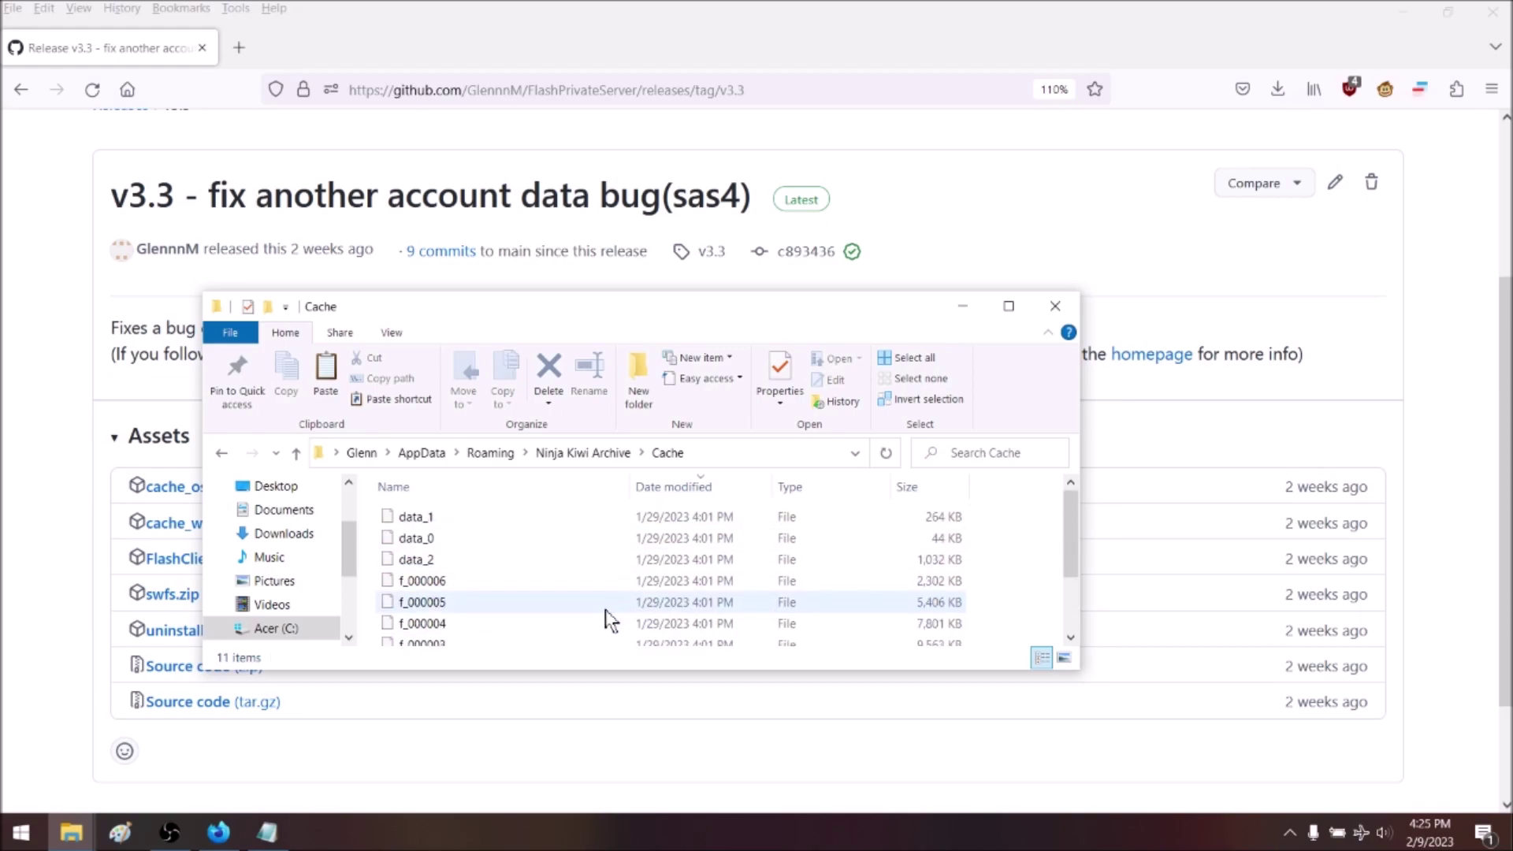
pyautogui.scroll(-2, 583, 599)
pyautogui.scroll(2, 599, 603)
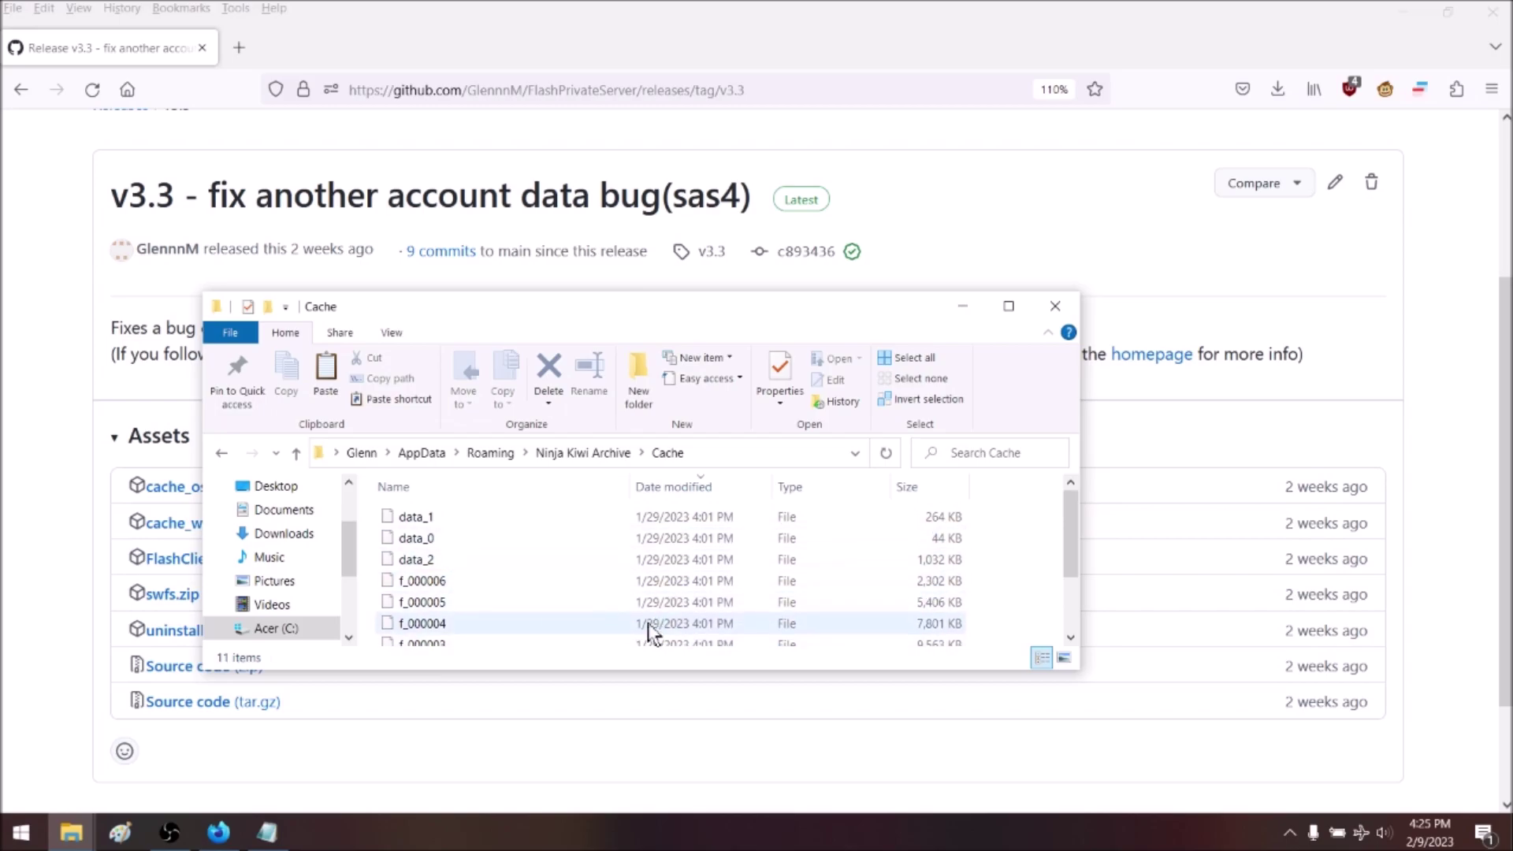
pyautogui.scroll(-2, 648, 636)
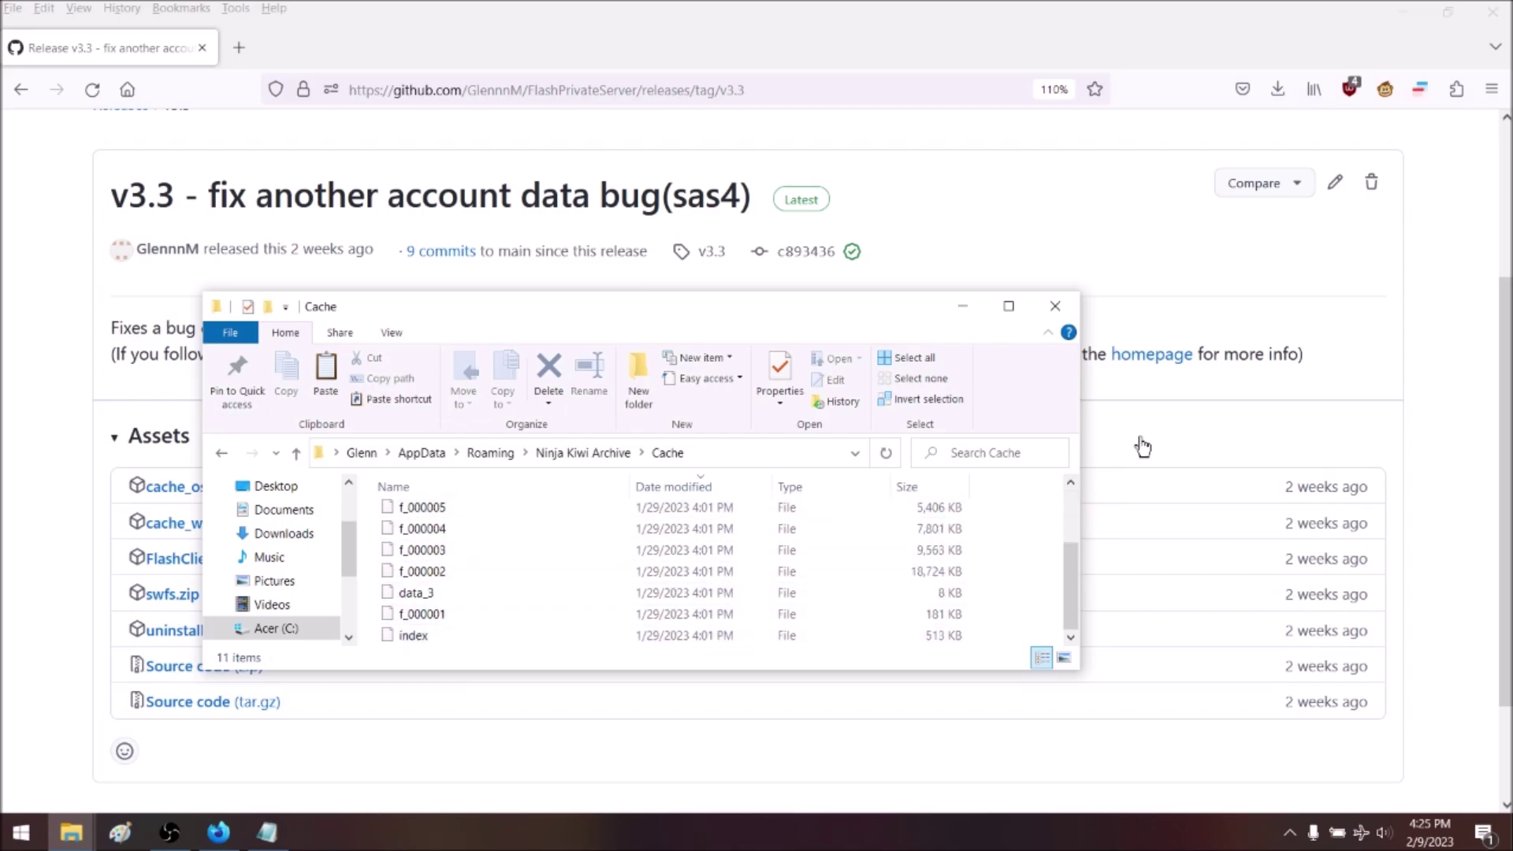
pyautogui.click(1204, 398)
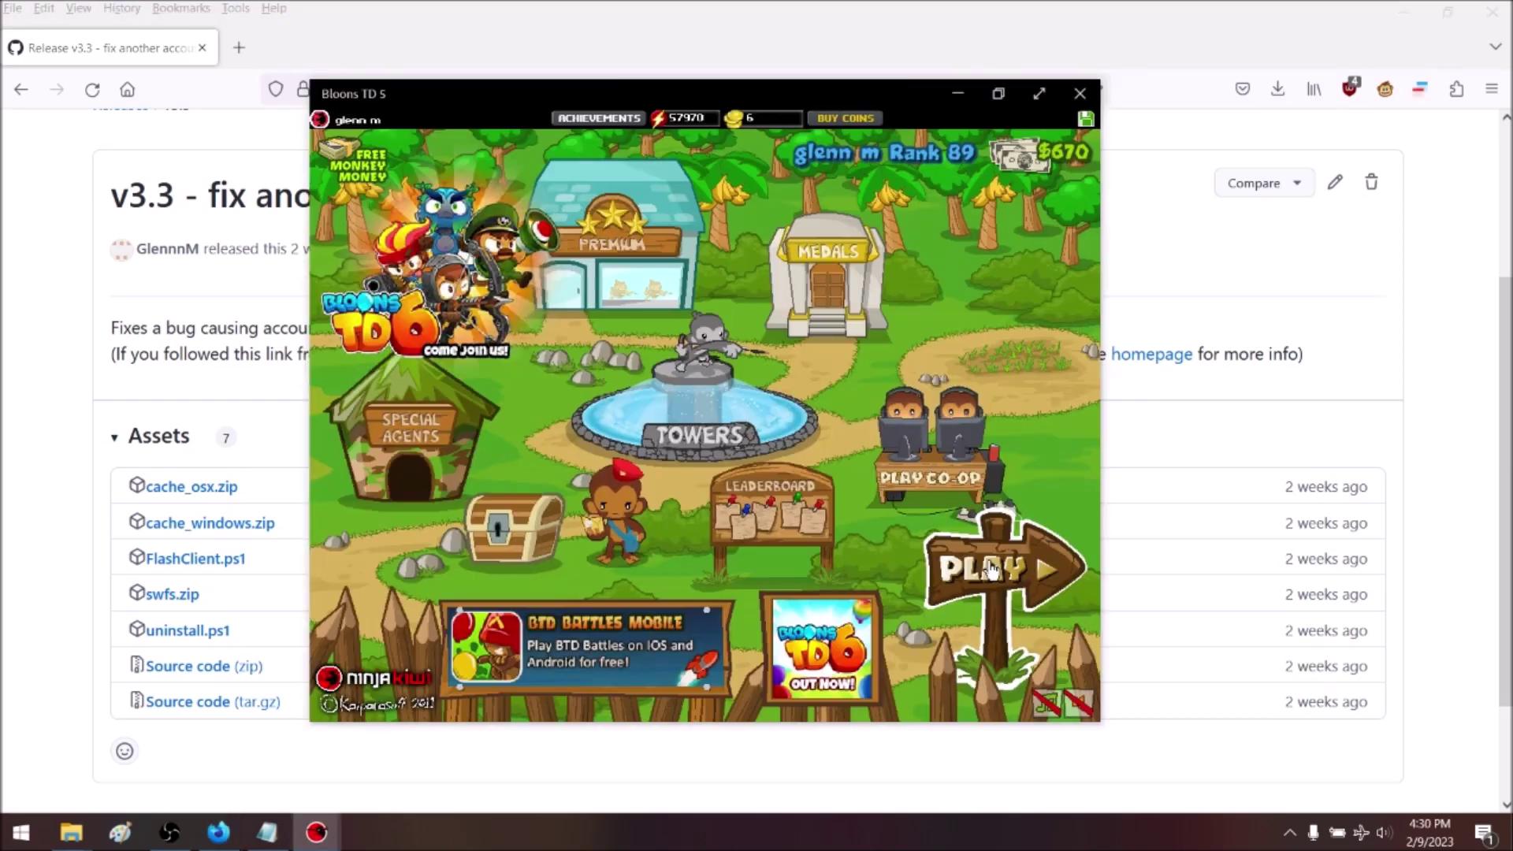
# - Open the Special Missions in Bloons TD 5 and browse through the mission pages to check that they load
pyautogui.click(992, 563)
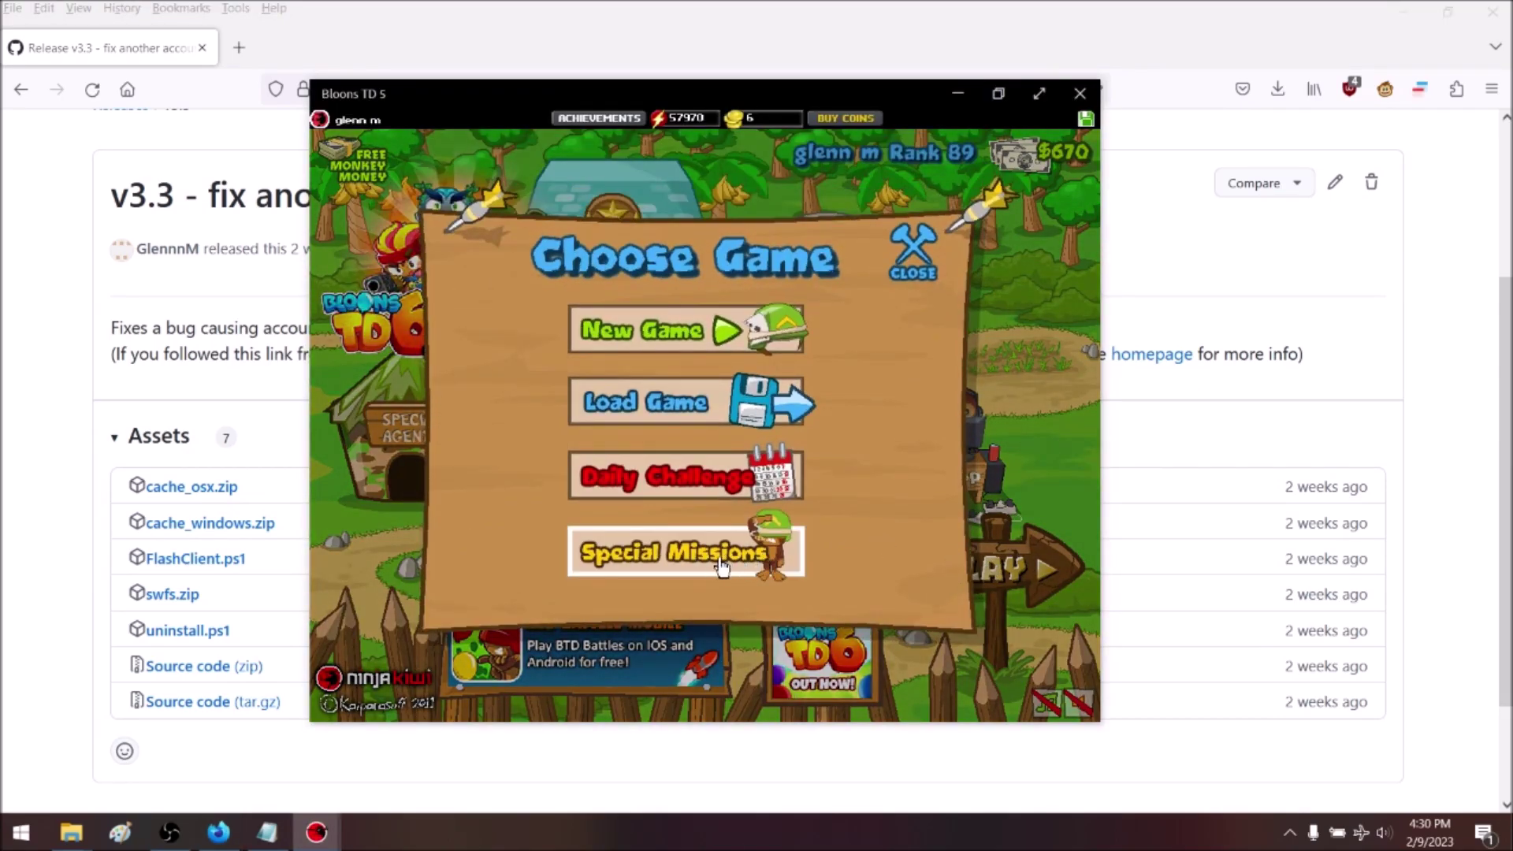
pyautogui.click(714, 564)
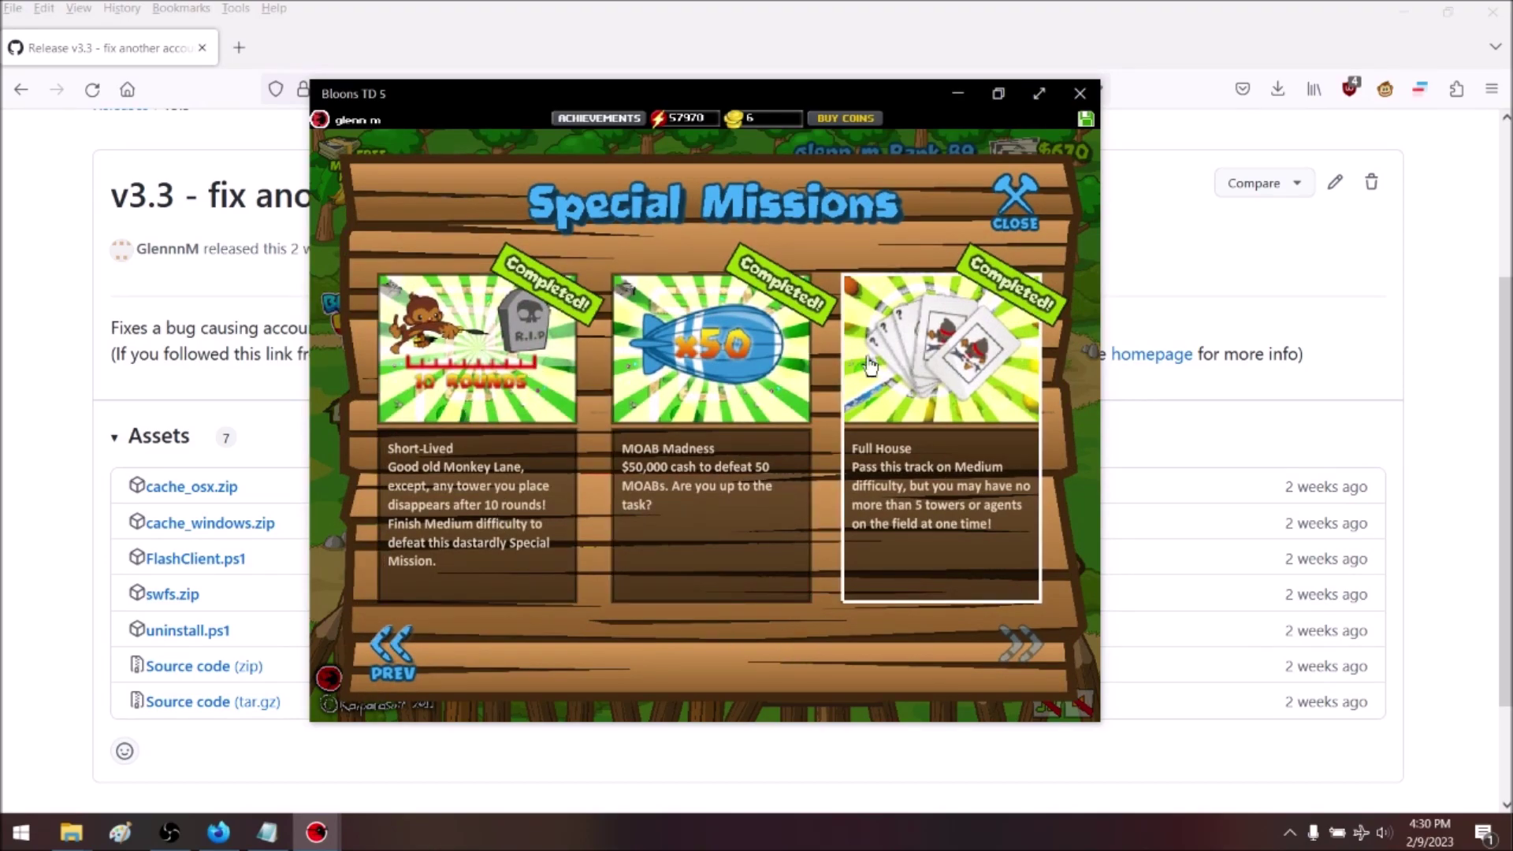
pyautogui.click(394, 654)
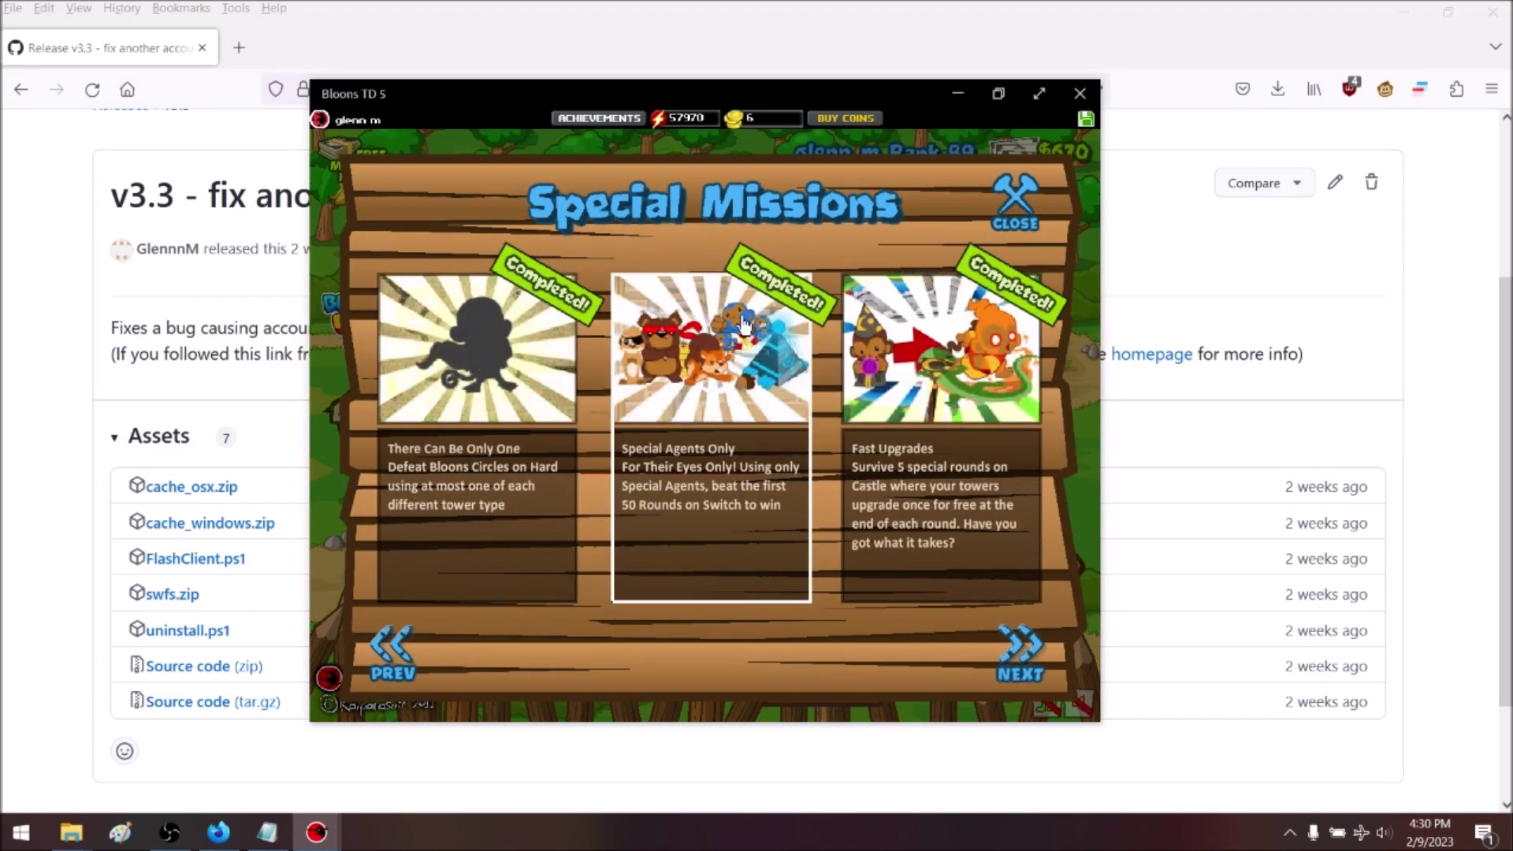
pyautogui.click(392, 653)
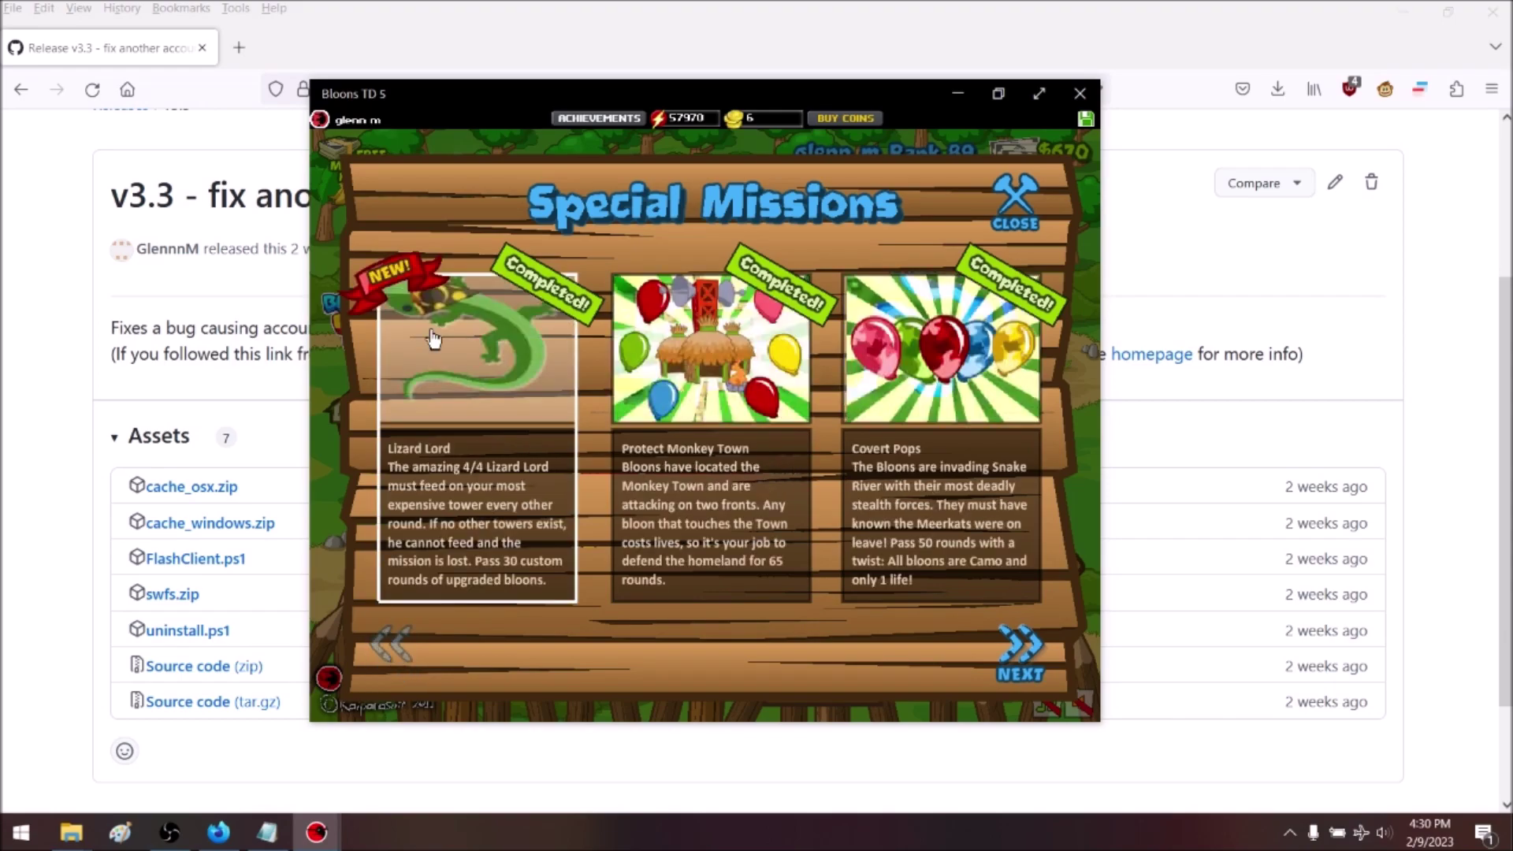
pyautogui.click(1020, 648)
pyautogui.click(1020, 648)
# - Start the MOAB Madness special mission and work on the towers beside the track
pyautogui.click(730, 496)
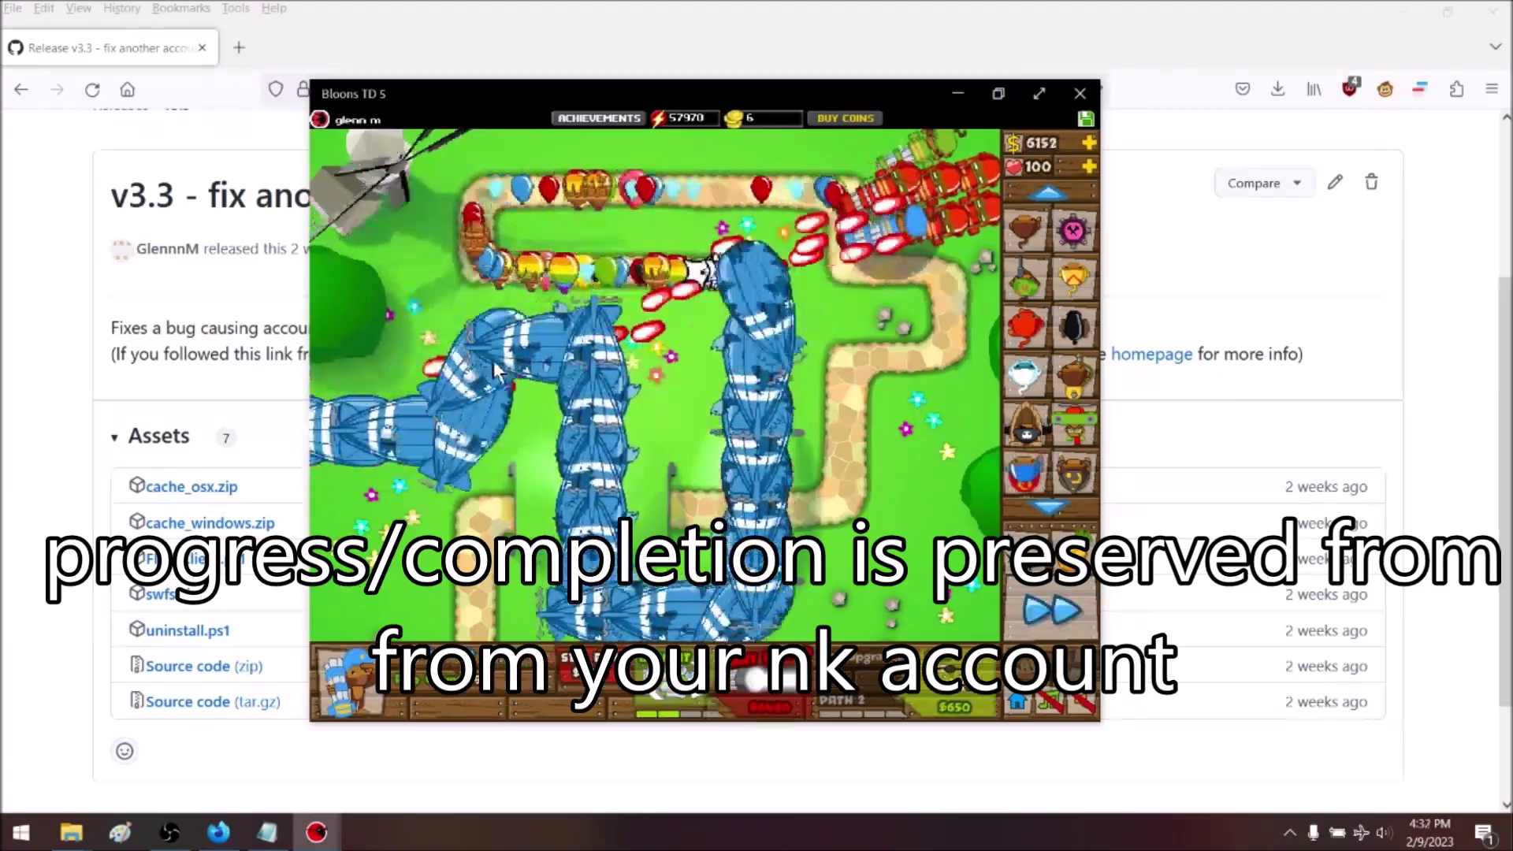
pyautogui.click(924, 148)
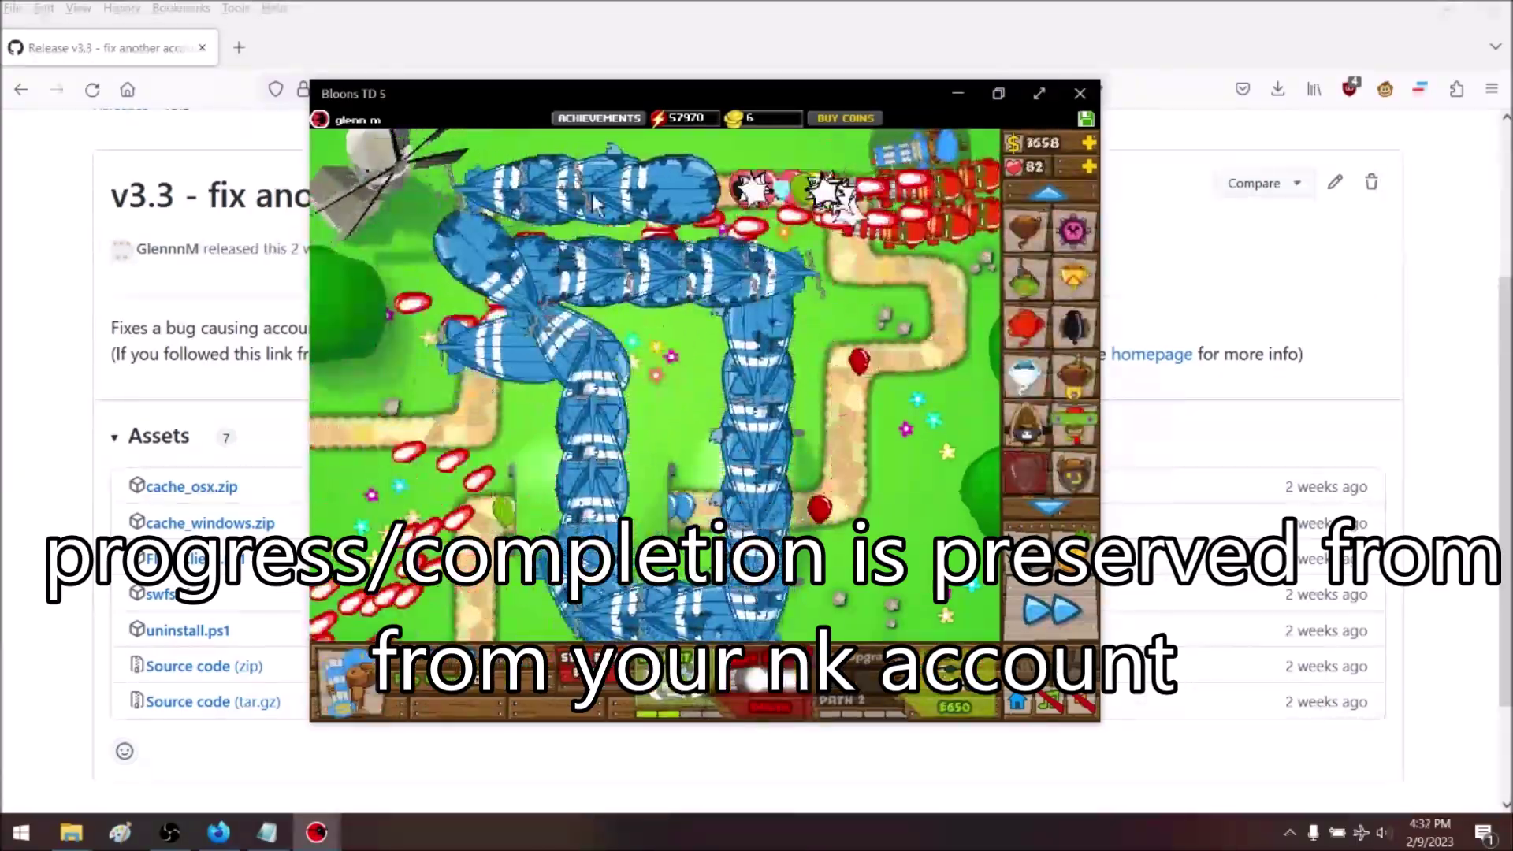
pyautogui.click(762, 684)
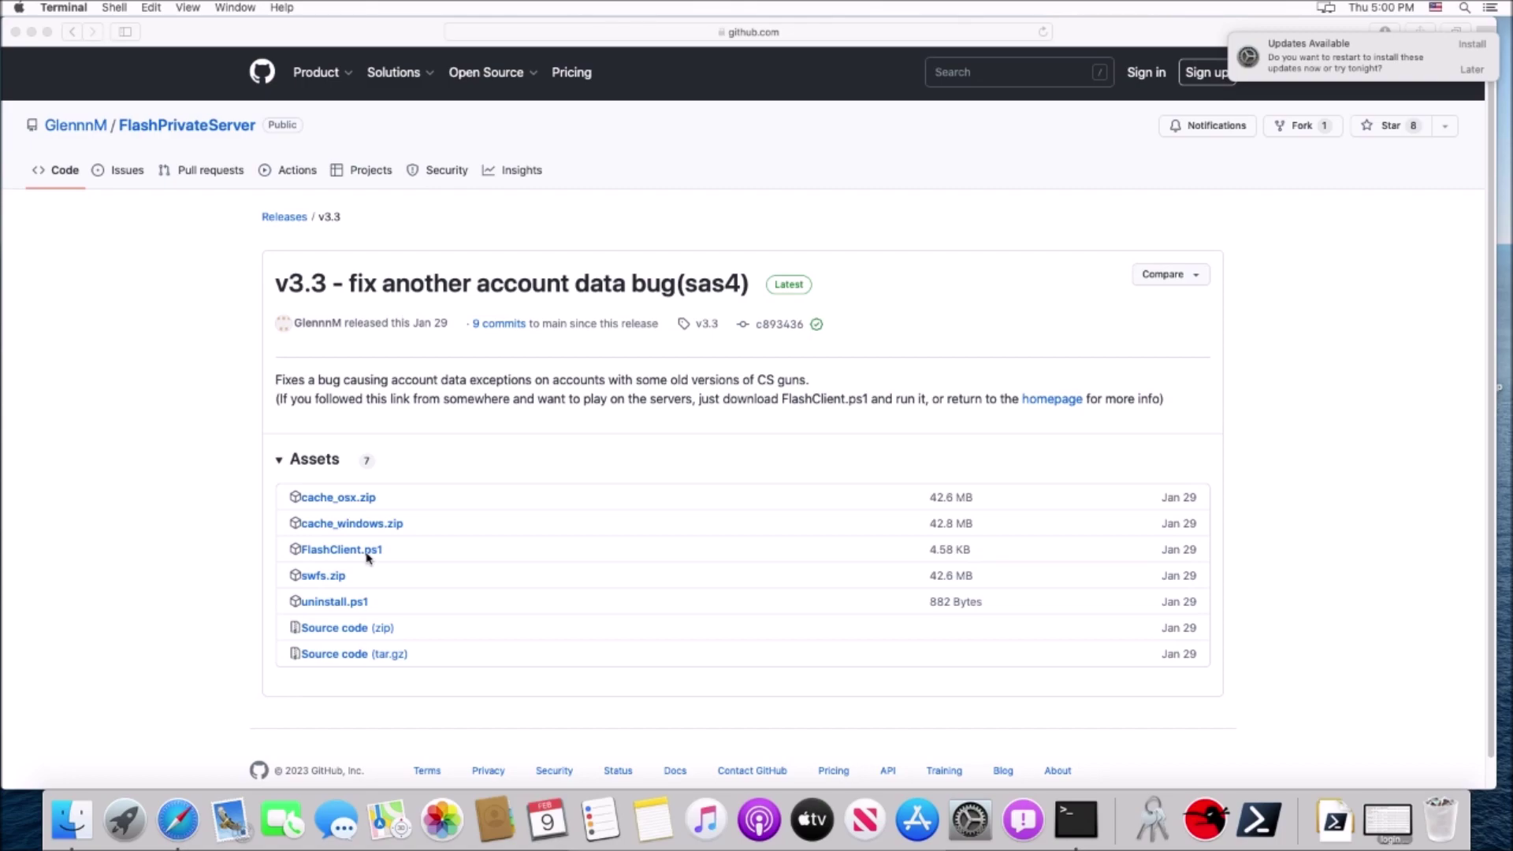
# - On the Mac, download FlashClient.ps1 from the v3.3 release, open the downloads and bring up a PowerShell session
pyautogui.click(364, 555)
pyautogui.click(371, 552)
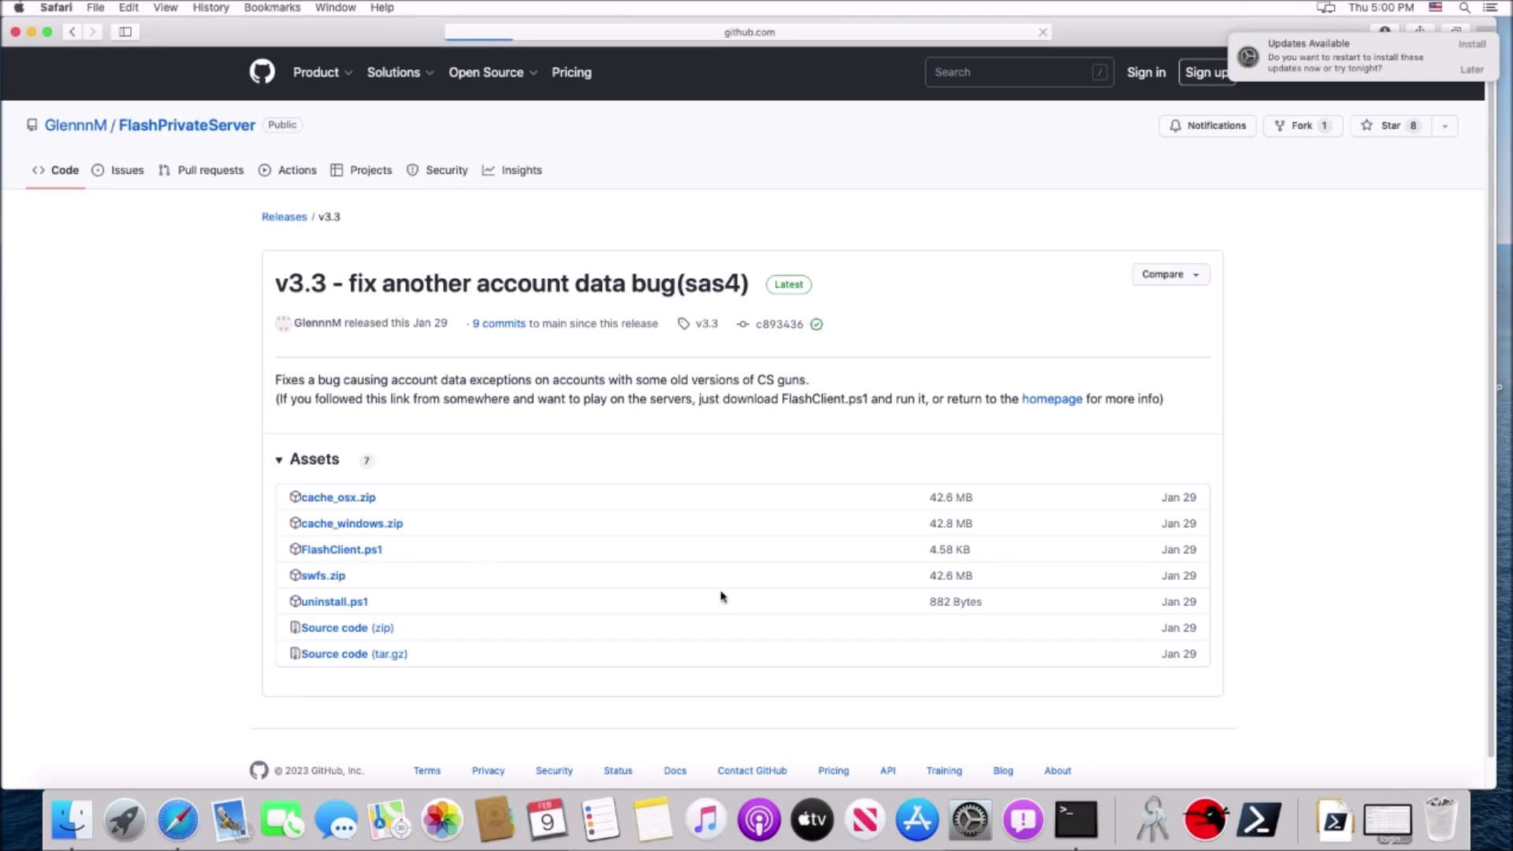
pyautogui.click(1334, 805)
pyautogui.click(1337, 766)
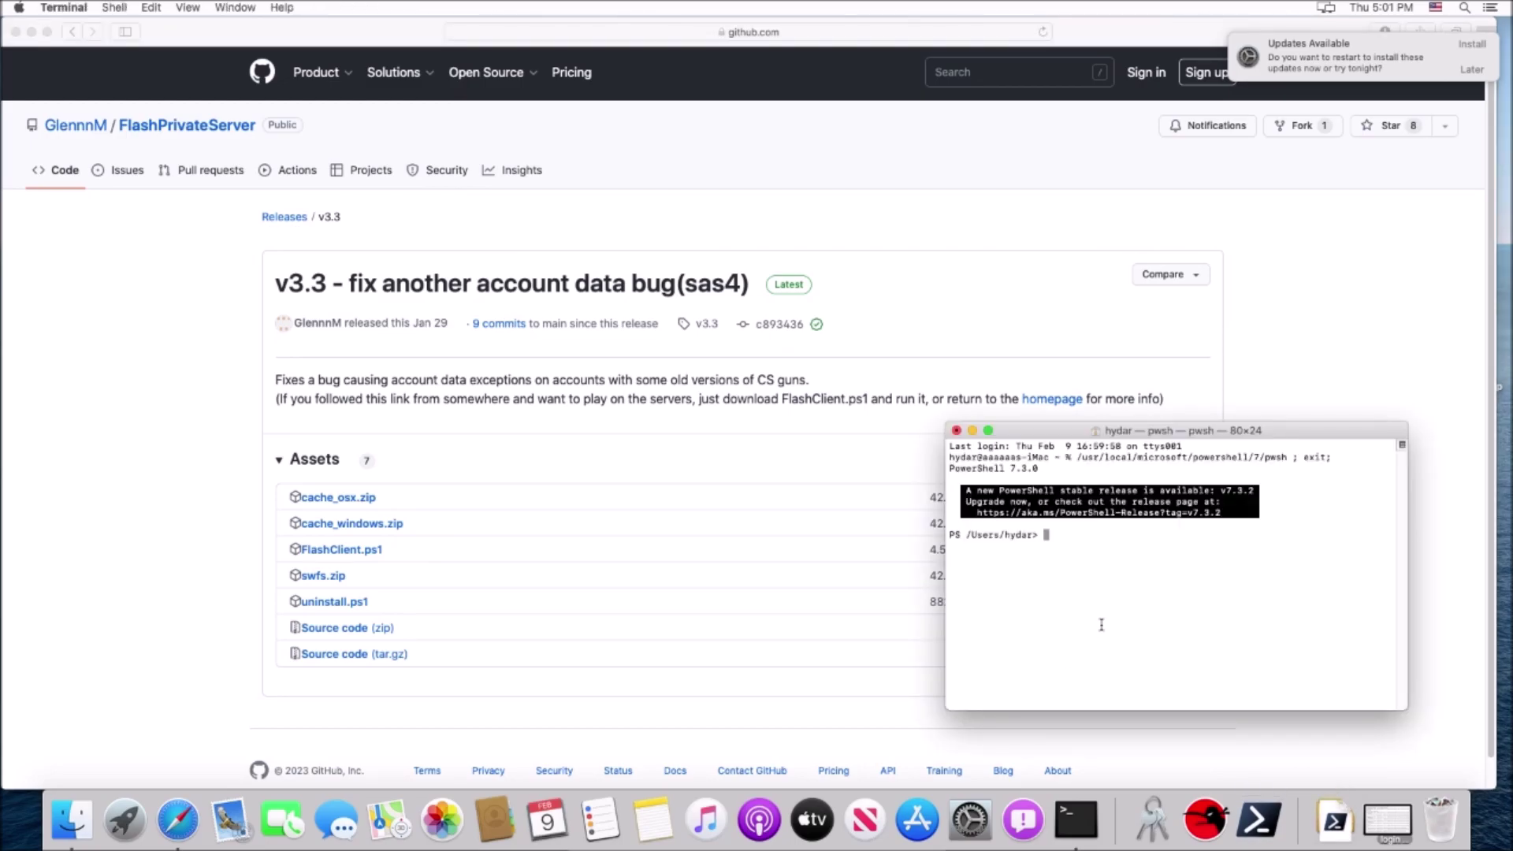
# - Change to the Downloads folder in PowerShell and run ./FlashClient.ps1 to install the mod
pyautogui.write('cd Downloads')
pyautogui.press('Return')
pyautogui.write('./FlashClient.ps1')
pyautogui.press('Return')
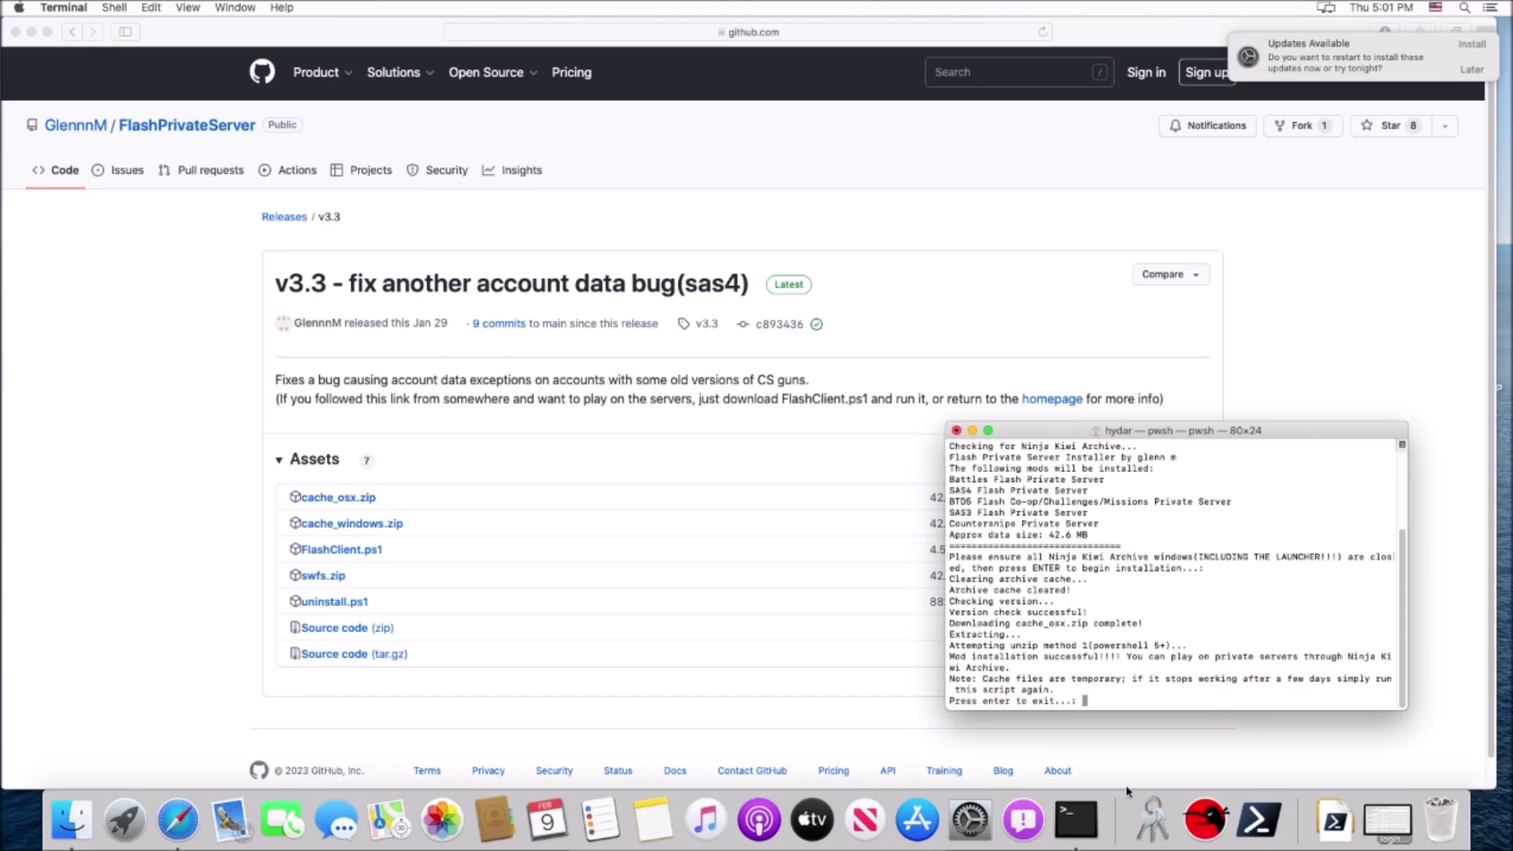
# - Launch Ninja Kiwi Archive, open Bloons TD 5 and minimise the launcher window behind it
pyautogui.click(1223, 819)
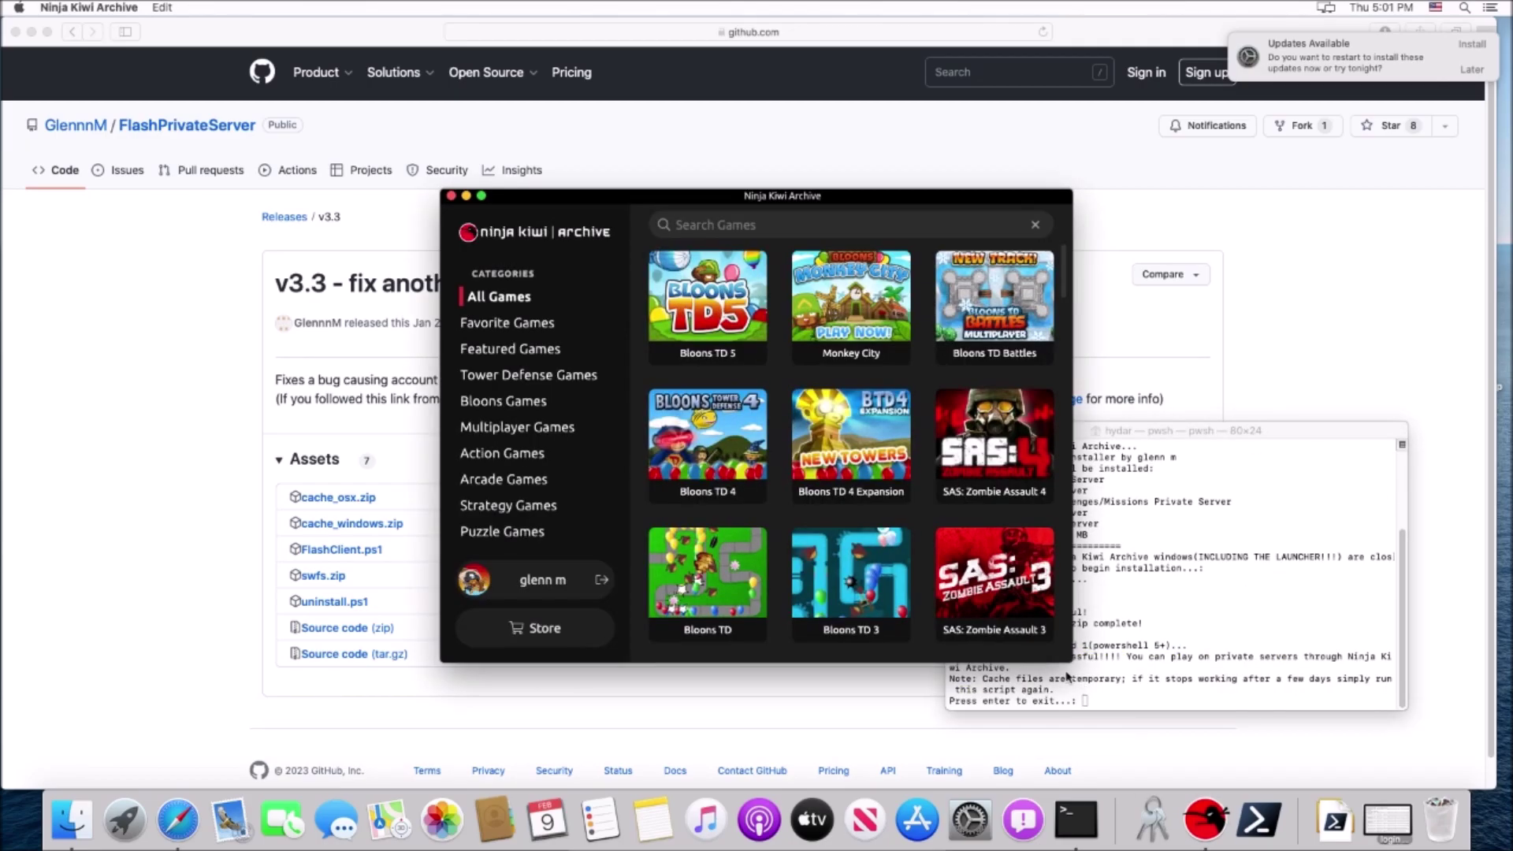
pyautogui.click(709, 307)
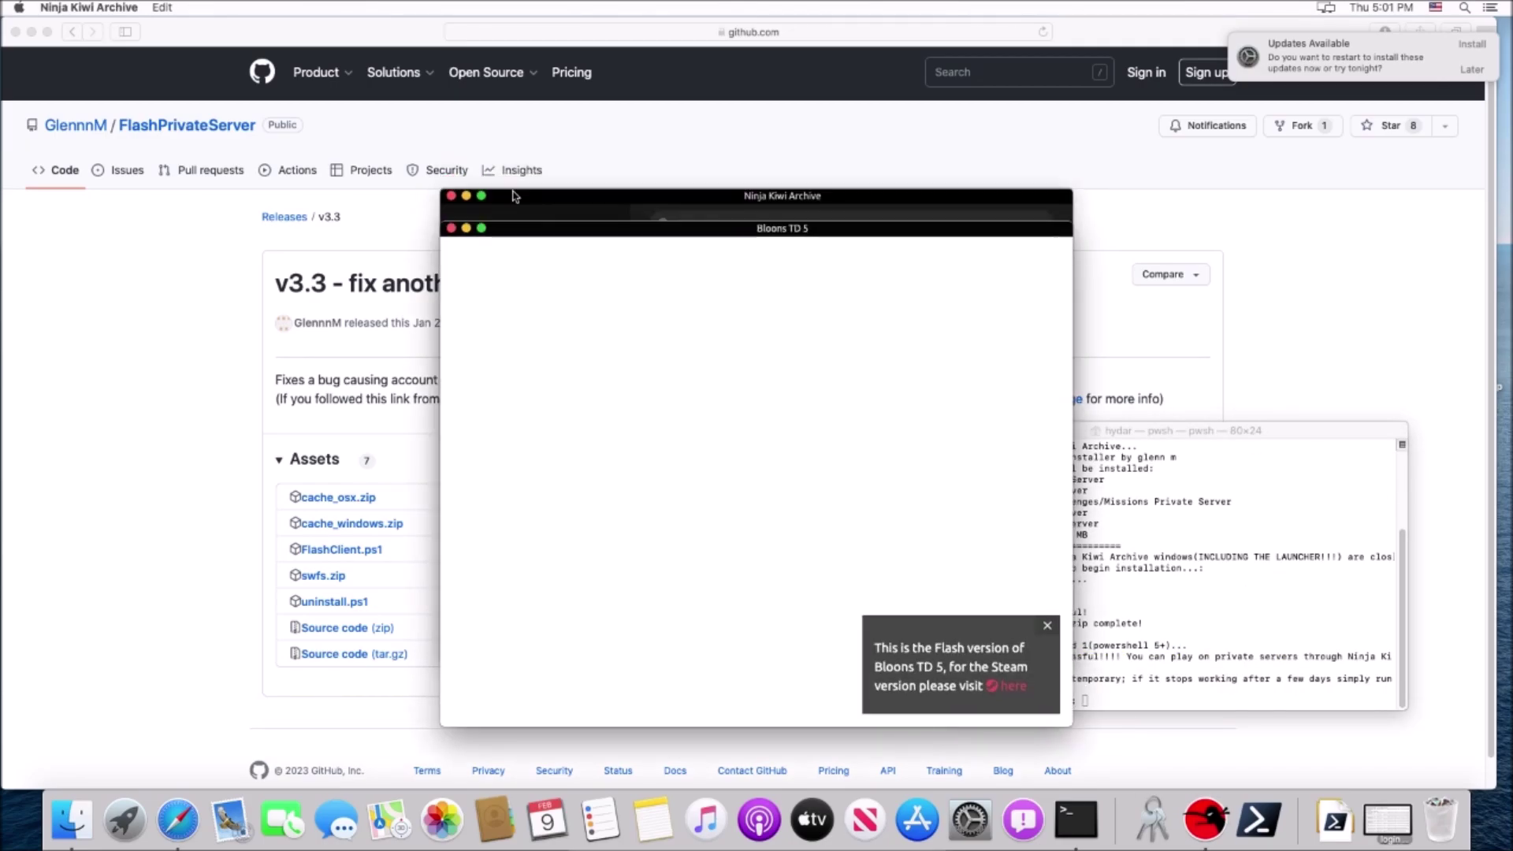
pyautogui.click(468, 201)
pyautogui.click(465, 197)
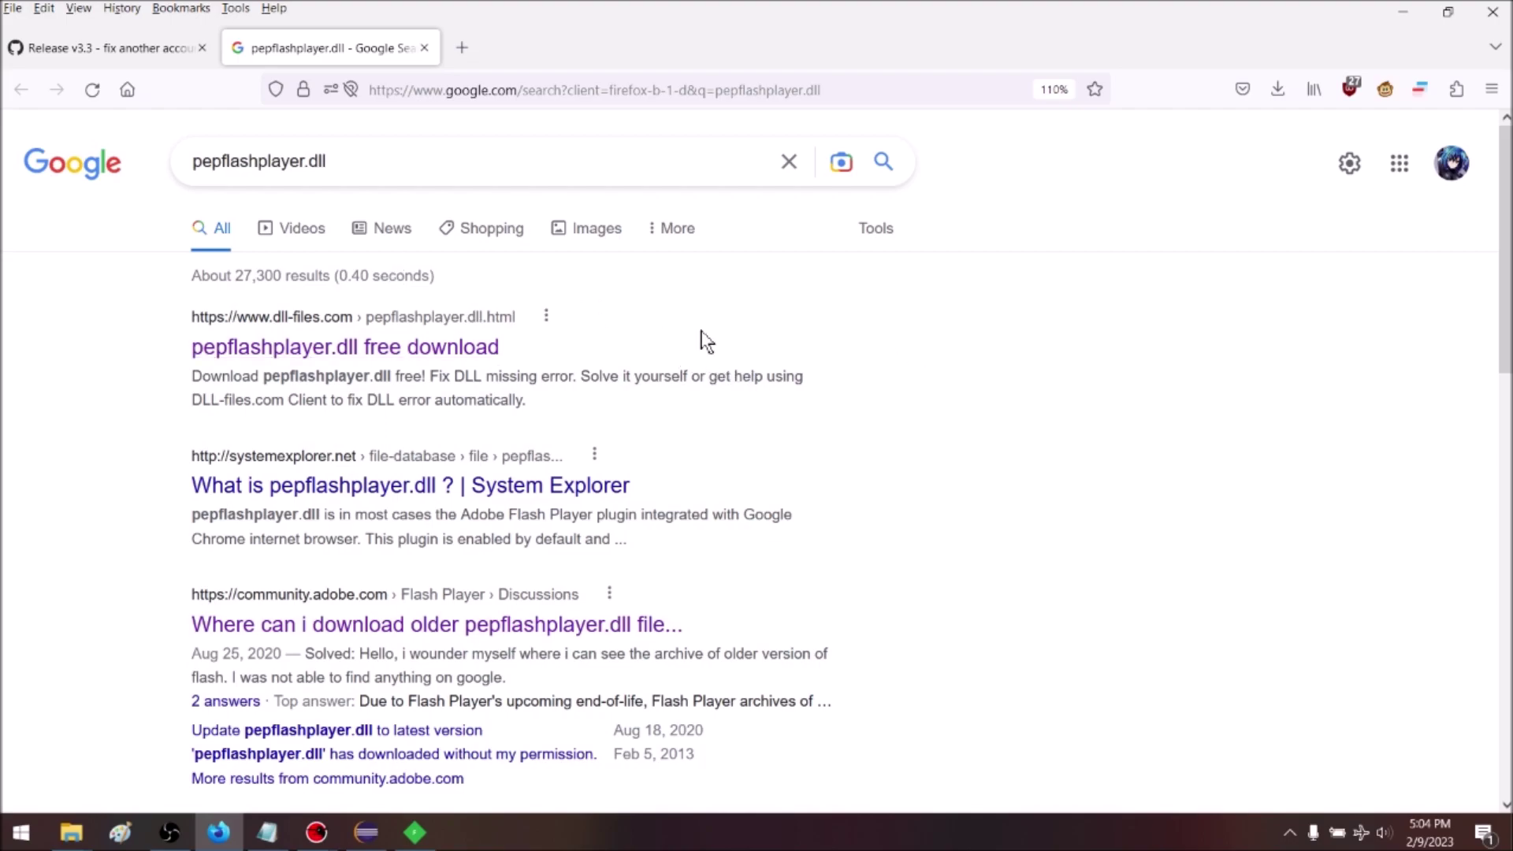
# - Highlight pepflashplayer.dll in the Google search, then switch to the open File Explorer window on Windows
pyautogui.moveTo(425, 170); pyautogui.dragTo(192, 161)
pyautogui.click(551, 379)
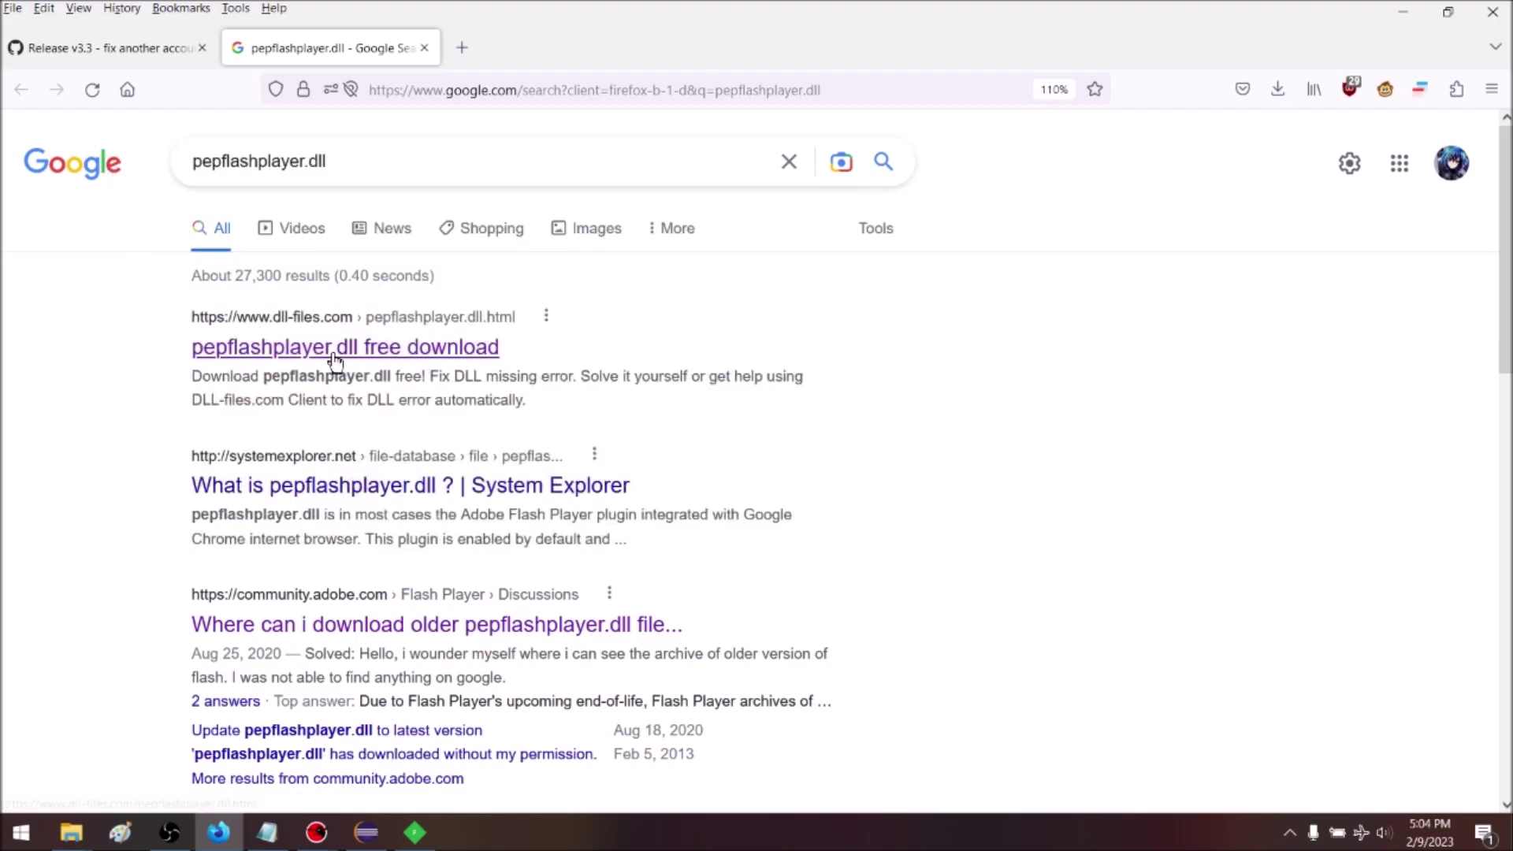
pyautogui.moveTo(71, 832)
pyautogui.click(148, 778)
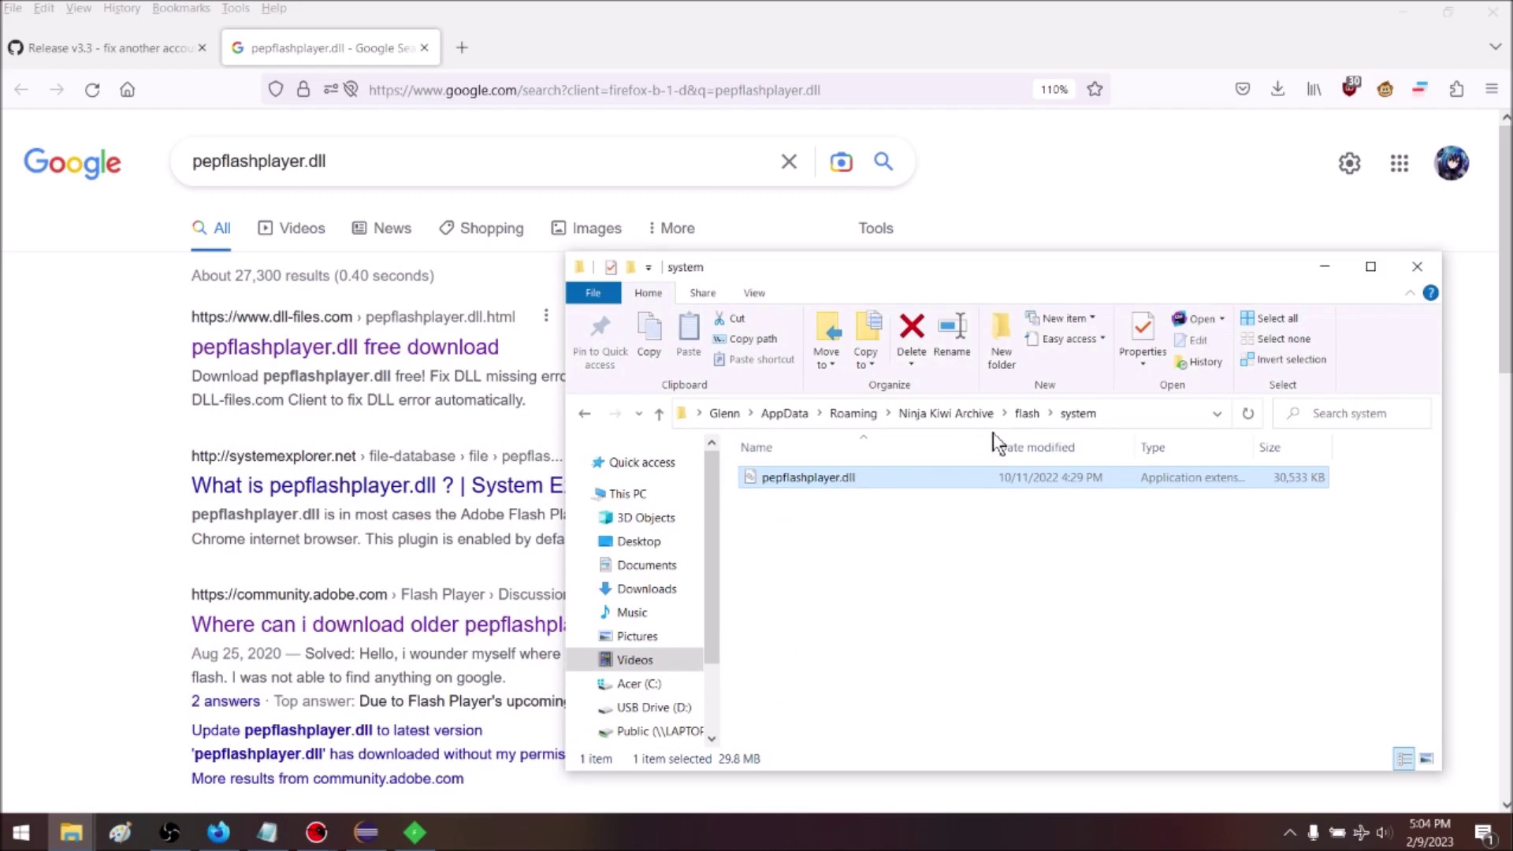
# - Trace the path from the Ninja Kiwi Archive folder through flash to the system folder containing the Flash plugin
pyautogui.click(967, 414)
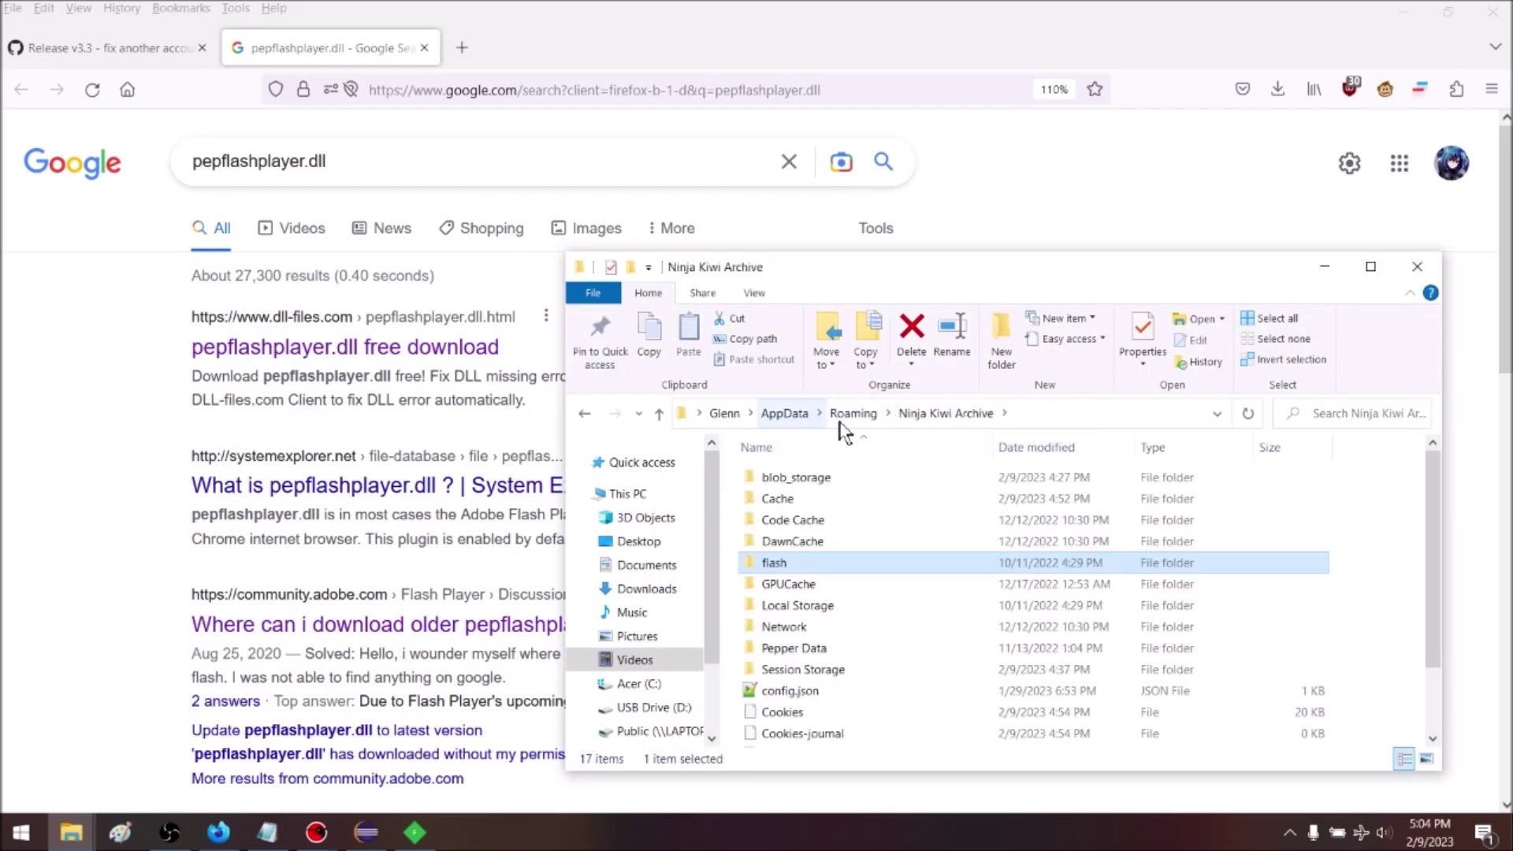
pyautogui.doubleClick(821, 564)
pyautogui.doubleClick(821, 479)
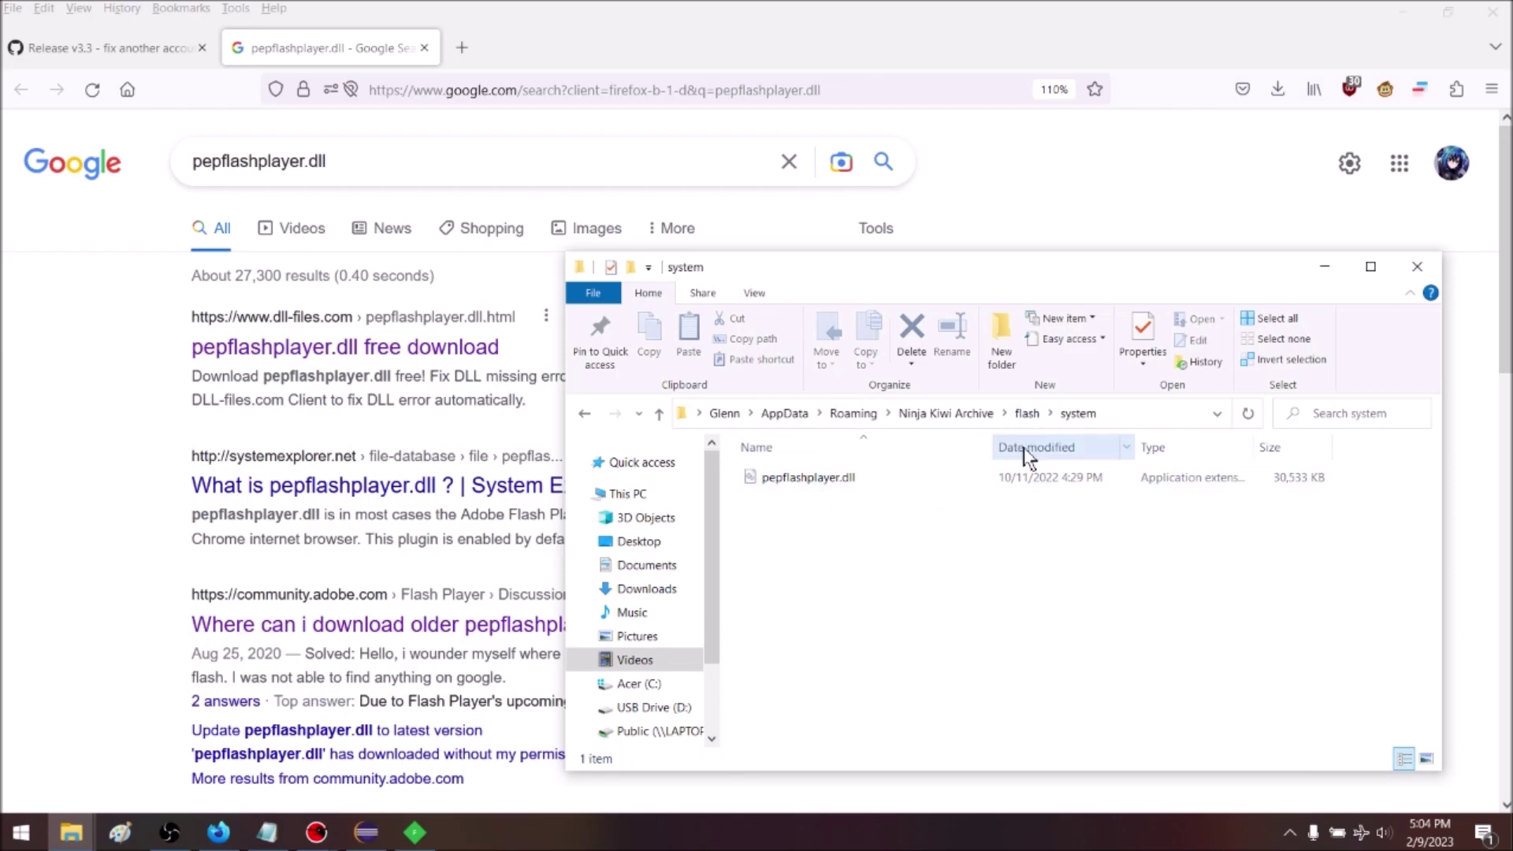
pyautogui.click(1027, 413)
pyautogui.doubleClick(1073, 468)
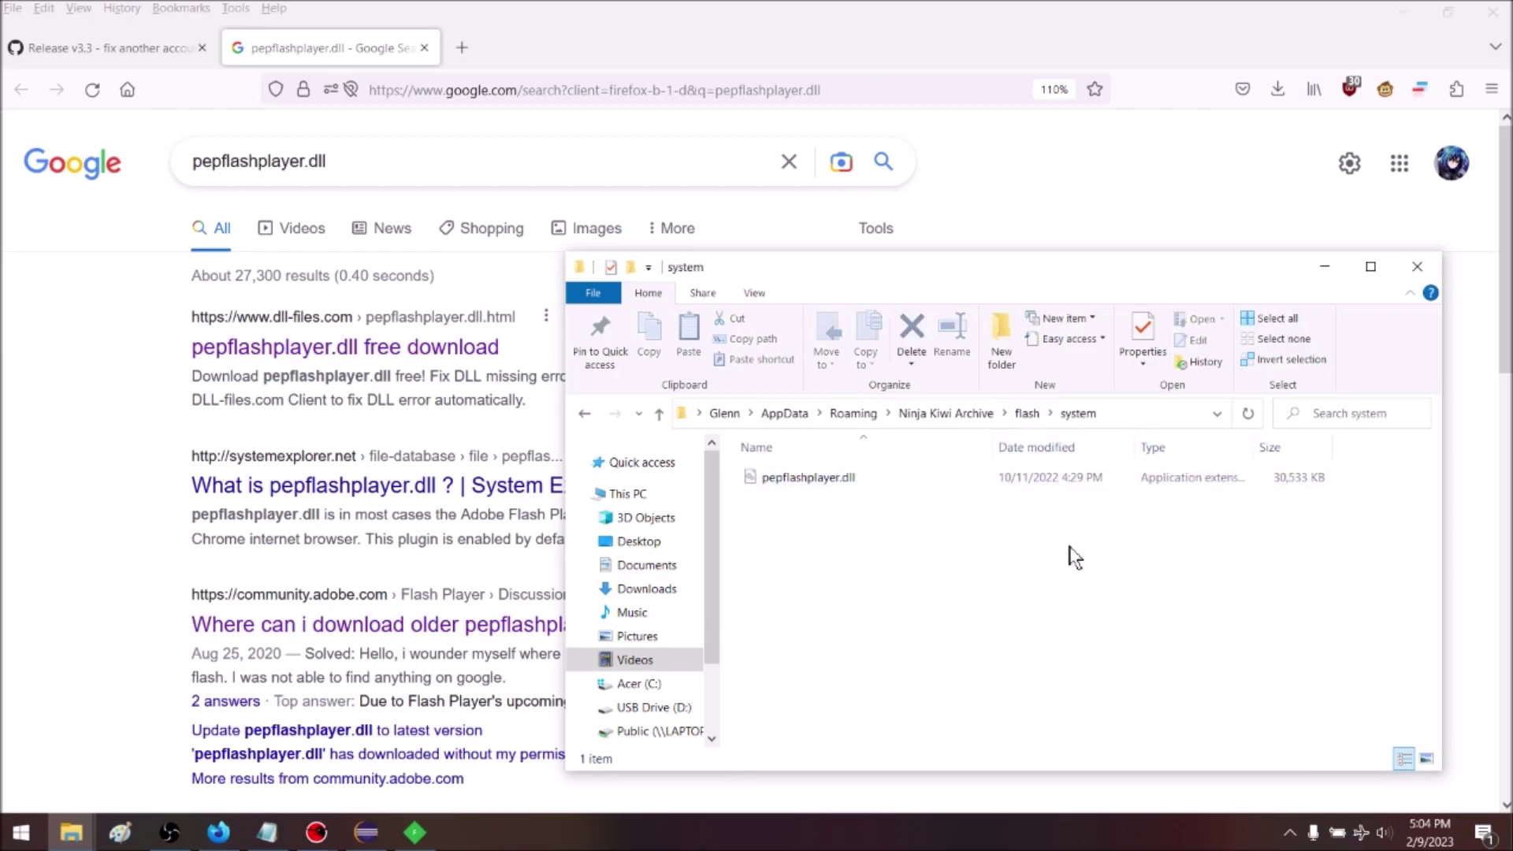
# - Open the properties of pepflashplayer.dll and examine the details of its sha256 digital signature
pyautogui.click(1146, 482)
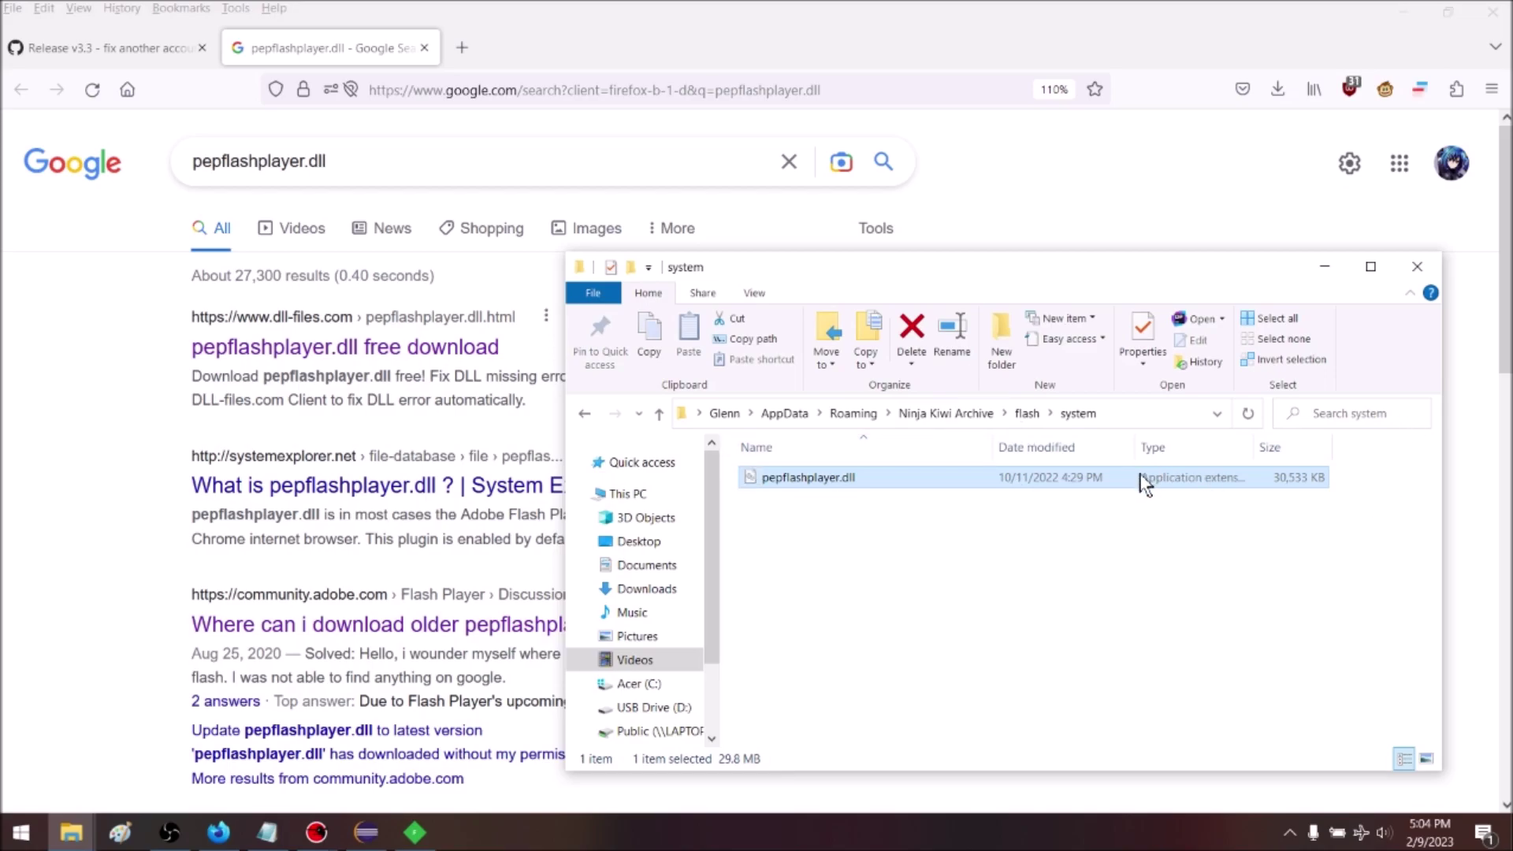
pyautogui.rightClick(1104, 478)
pyautogui.click(1223, 472)
pyautogui.click(1192, 354)
pyautogui.click(1302, 430)
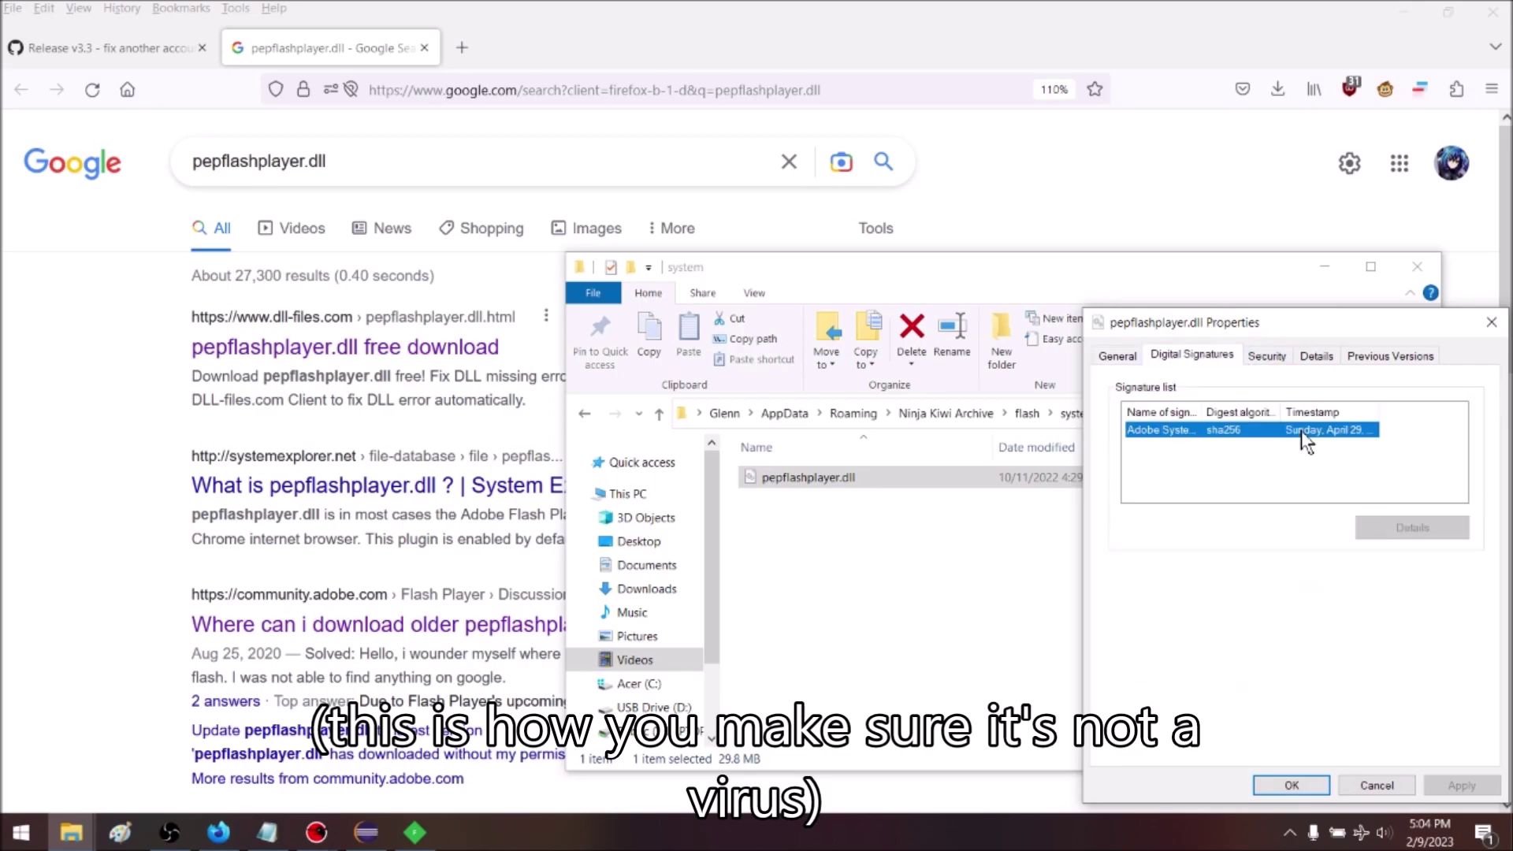
pyautogui.click(1412, 527)
pyautogui.click(1201, 381)
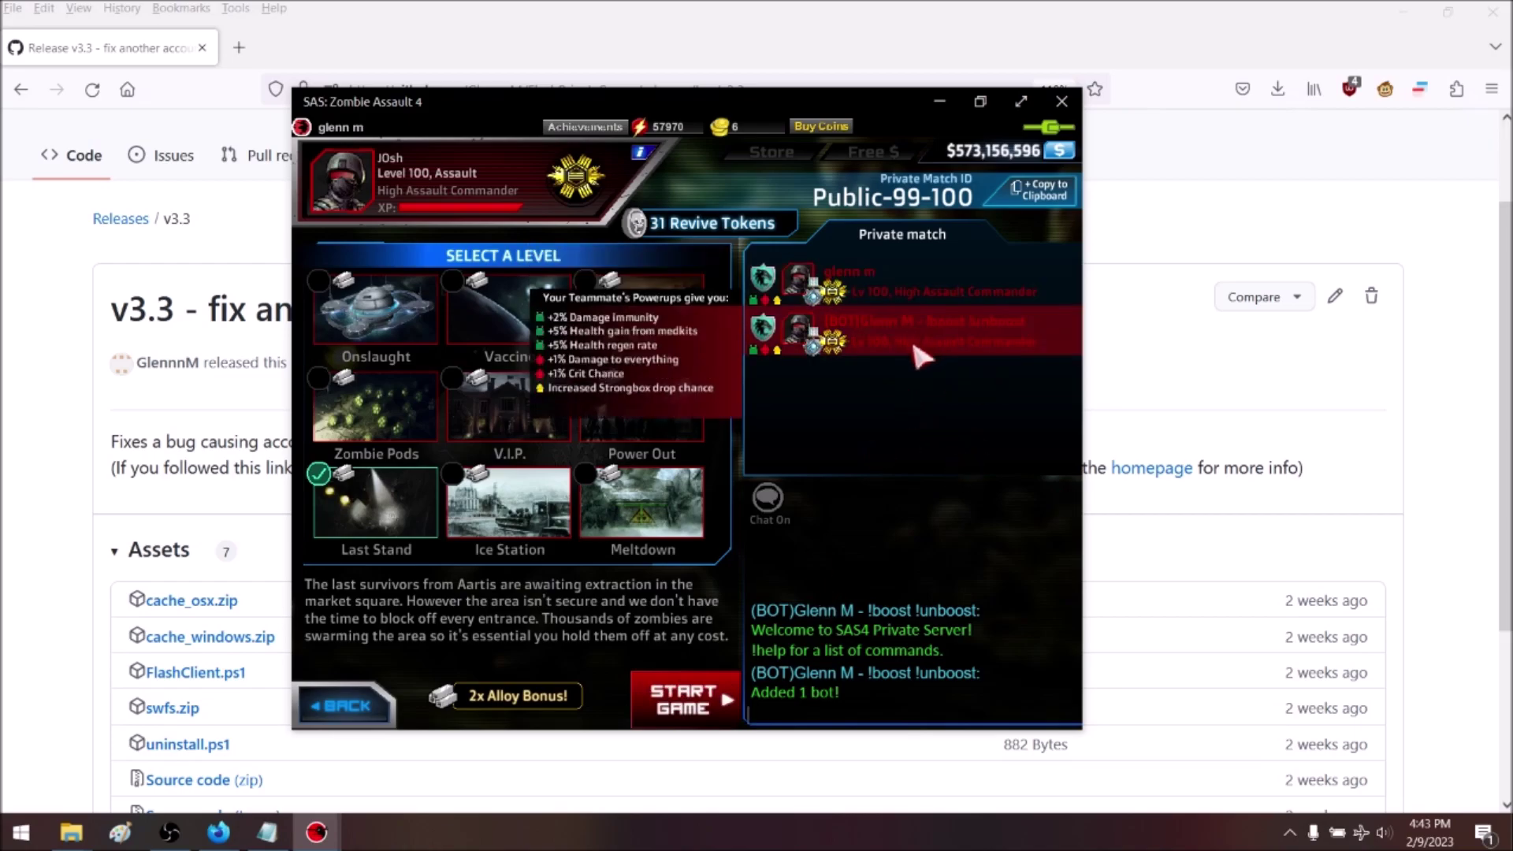
# - Add bots to the SAS: Zombie Assault 4 lobby with the chat commands !boost and !b
pyautogui.write('!boost')
pyautogui.press('Return')
pyautogui.write('!b')
pyautogui.press('Return')
# - Remove the bots from the lobby with the chat command !unboost and its short form !ub
pyautogui.write('!unboost')
pyautogui.press('Return')
pyautogui.write('!ub')
pyautogui.press('Return')
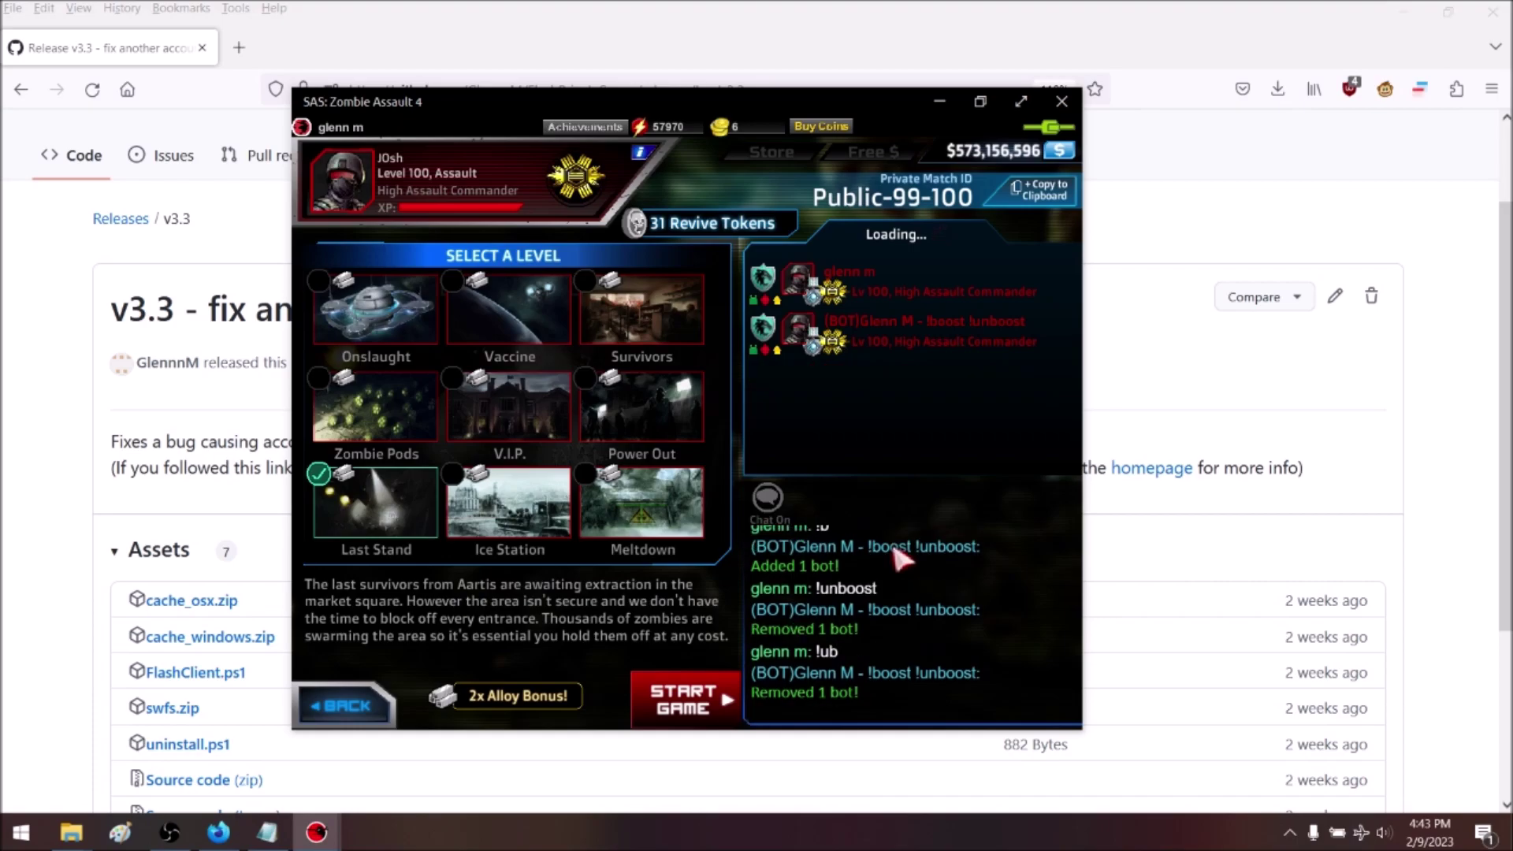
pyautogui.write('!ub')
pyautogui.press('Return')
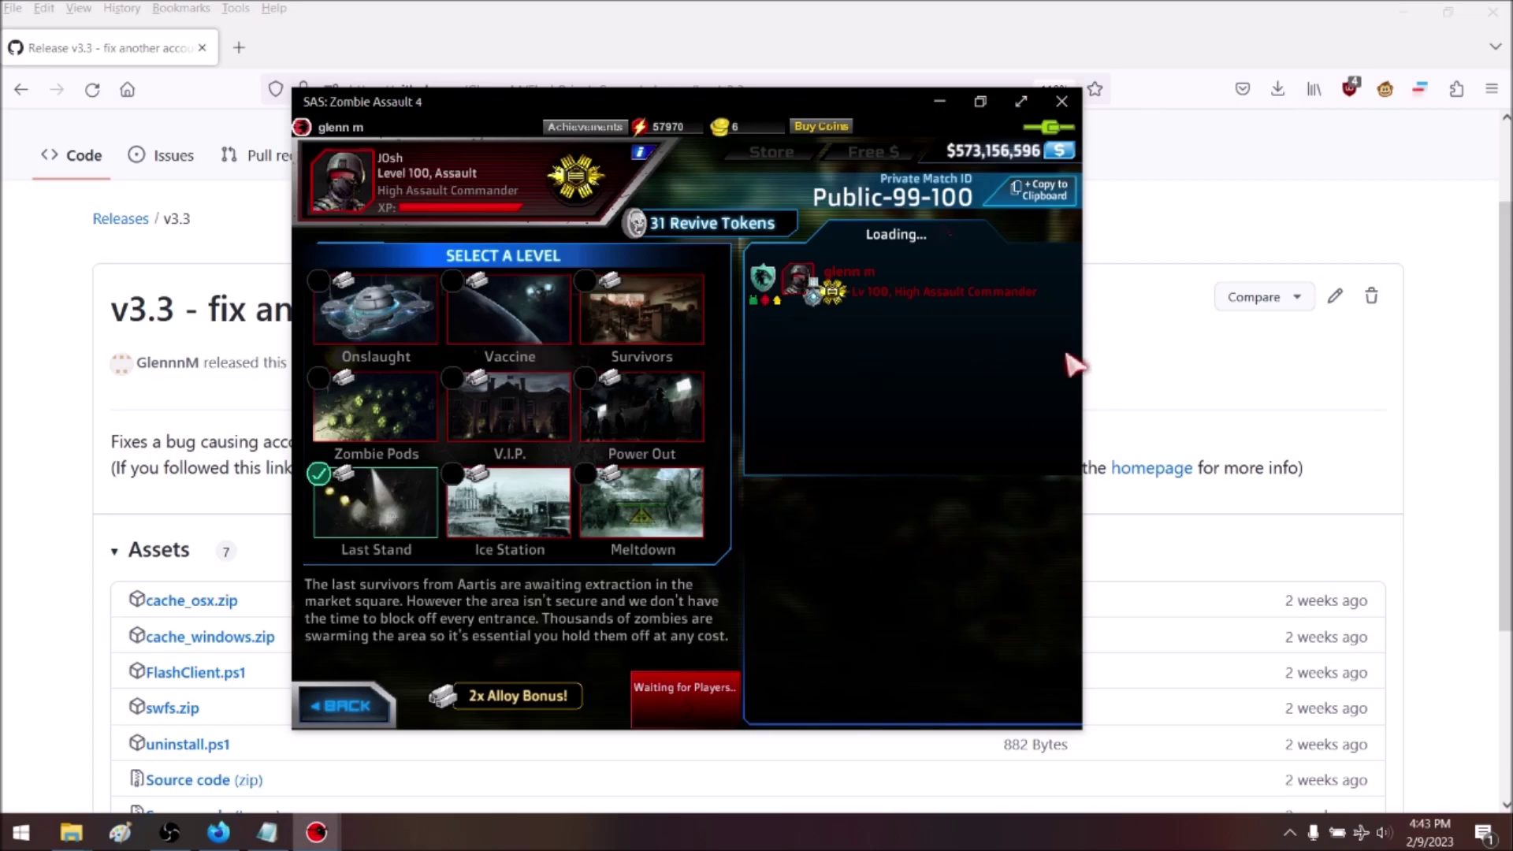
# - Leave the lobby and join a ranked game in Nightmare mode
pyautogui.click(355, 698)
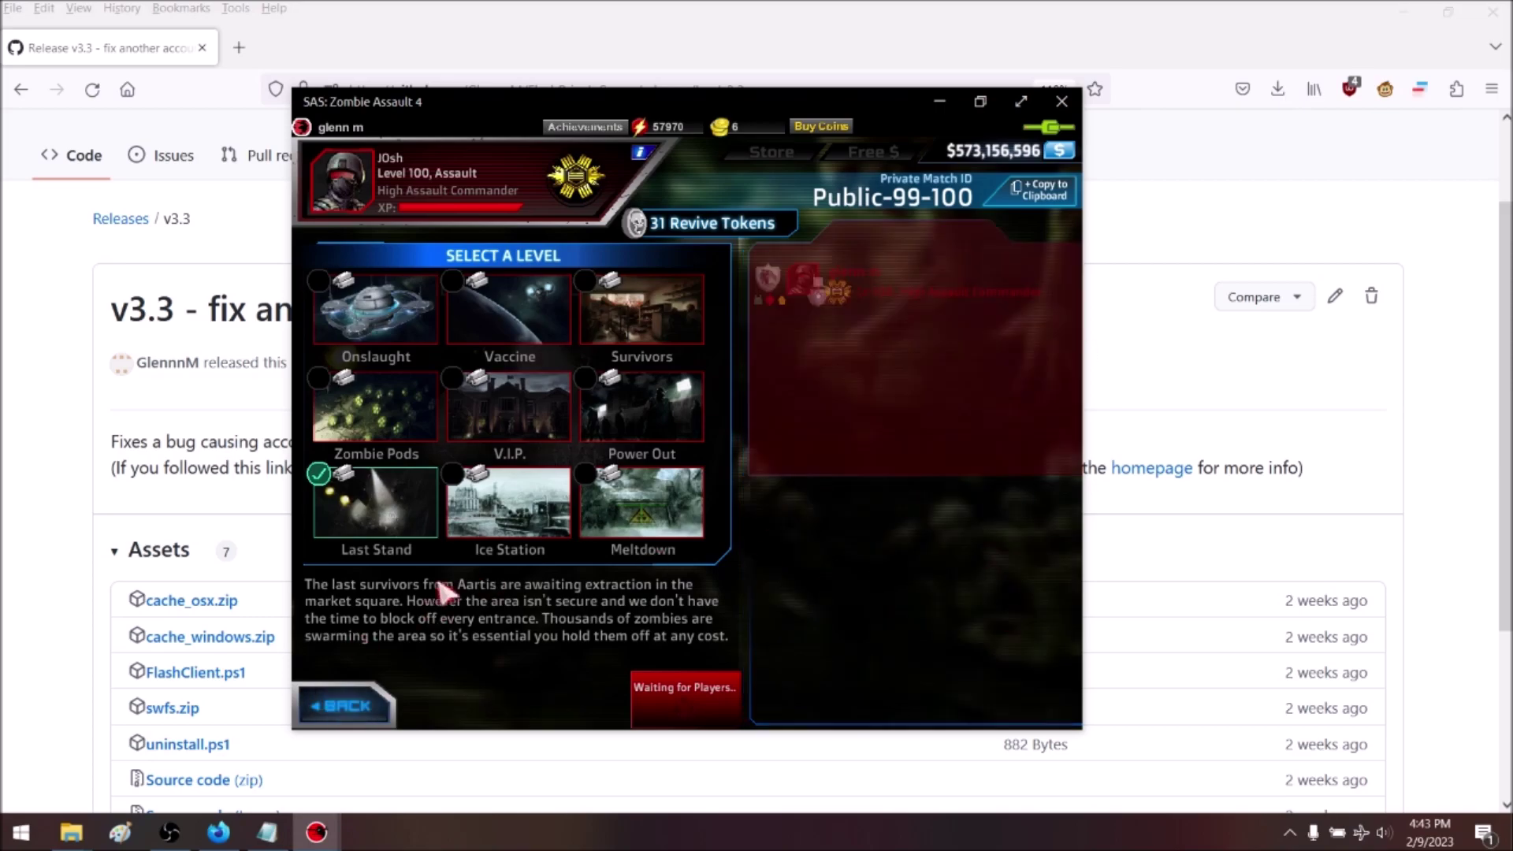
pyautogui.click(496, 528)
pyautogui.click(681, 569)
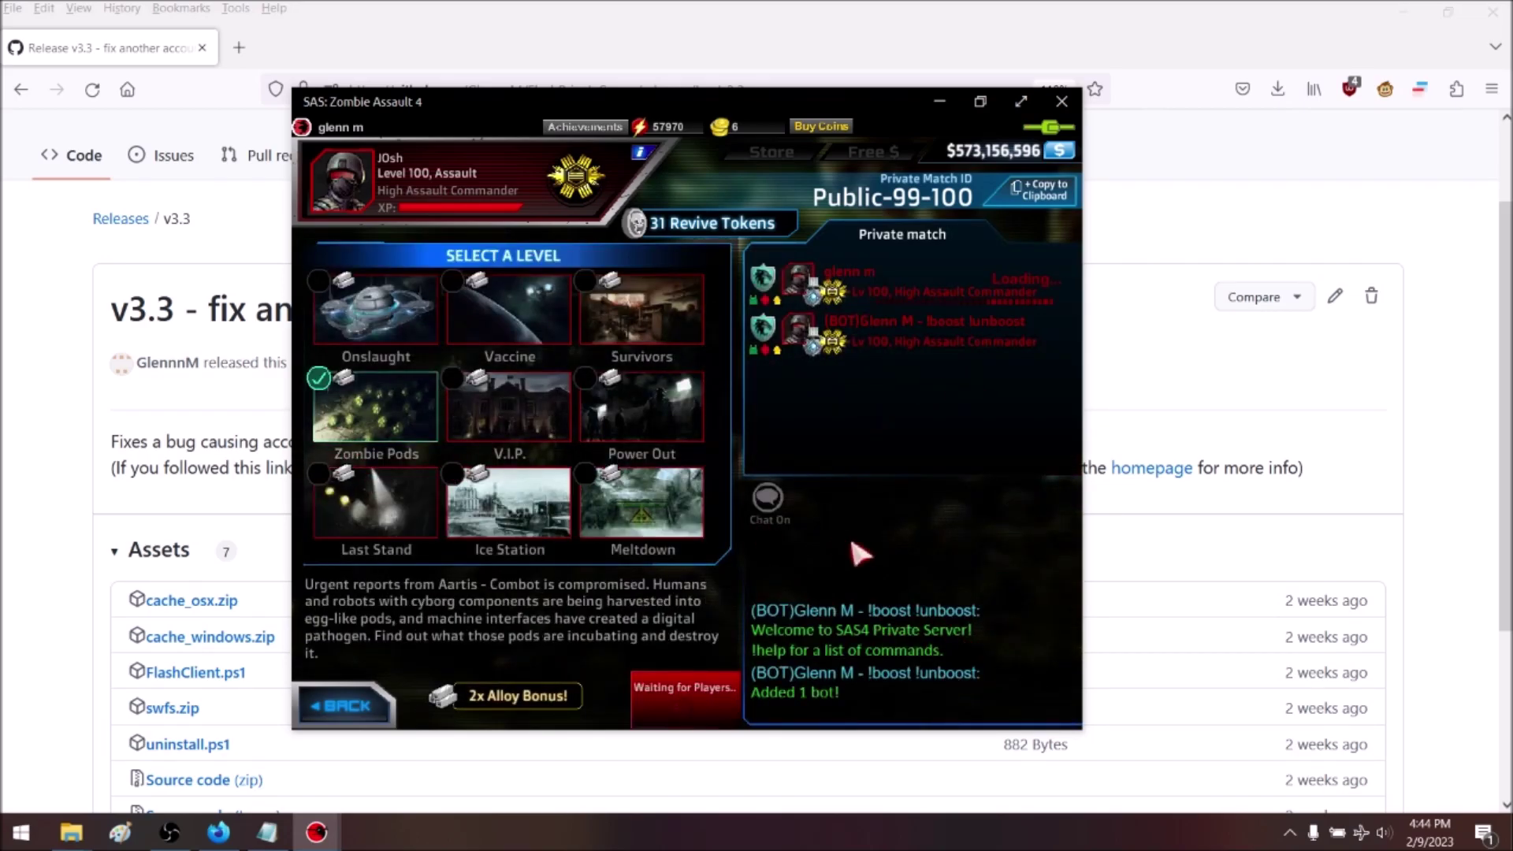
# - Add two more bots to the Nightmare lobby with the chat command !b
pyautogui.write('b')
pyautogui.press('Return')
pyautogui.write('!b')
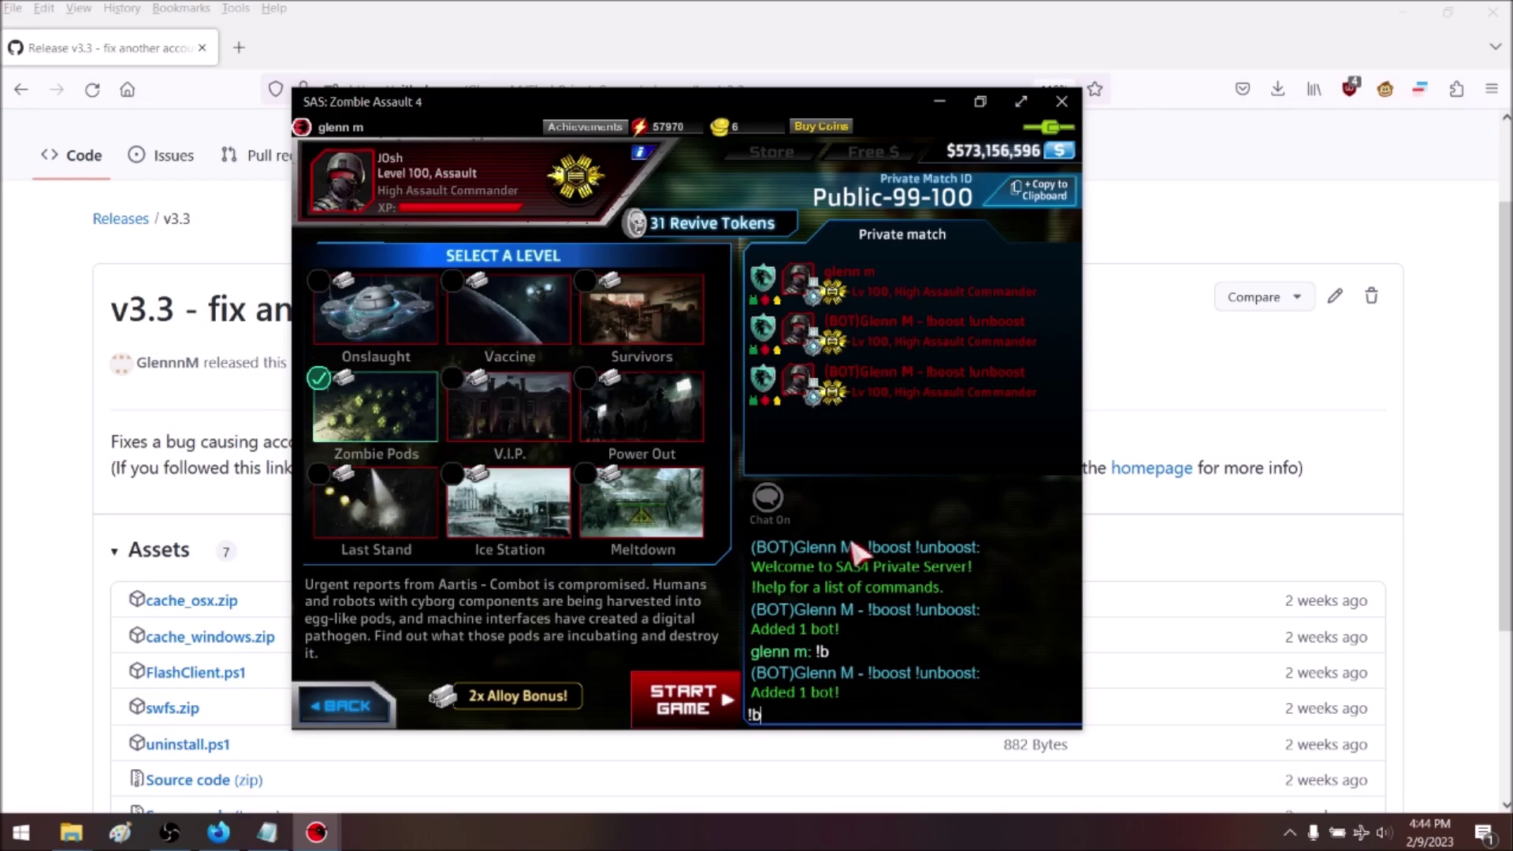
pyautogui.press('Return')
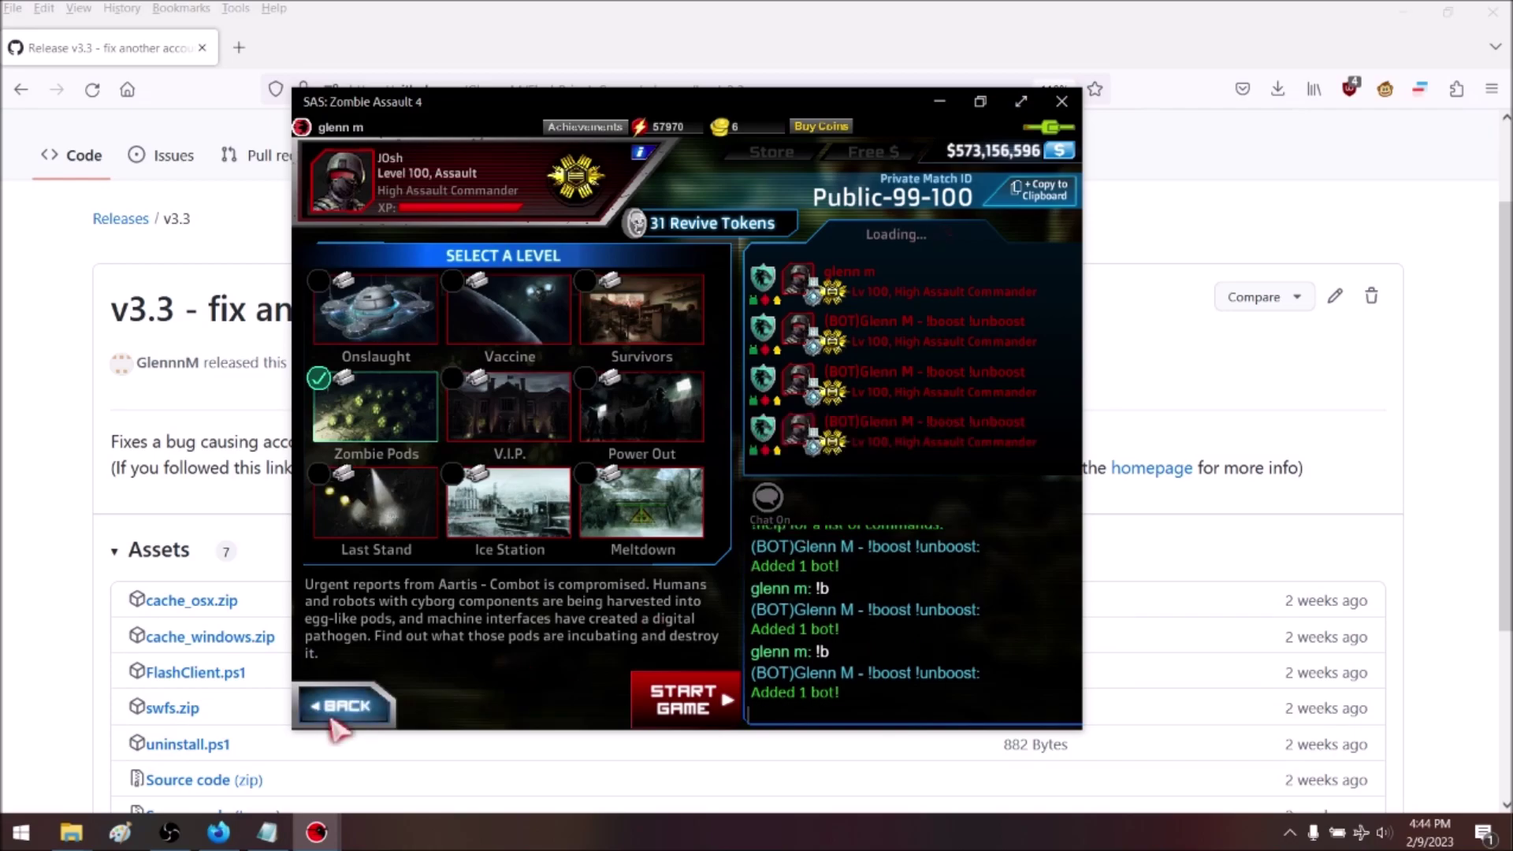
# - Leave the lobby, join the Nightmare private match with ID 400 and start the game
pyautogui.click(346, 706)
pyautogui.click(499, 524)
pyautogui.write('400')
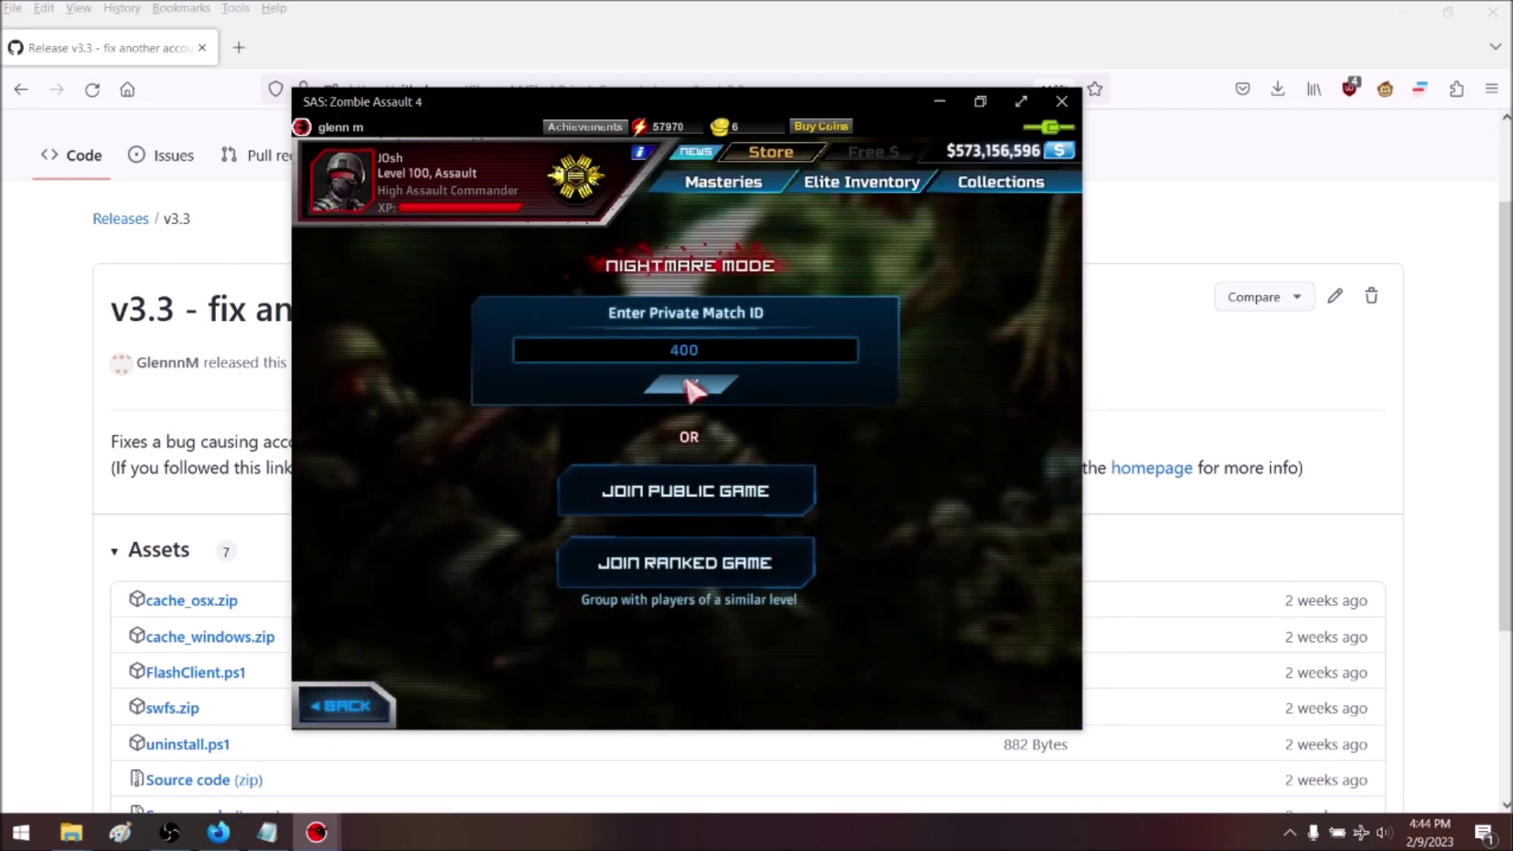
pyautogui.click(691, 386)
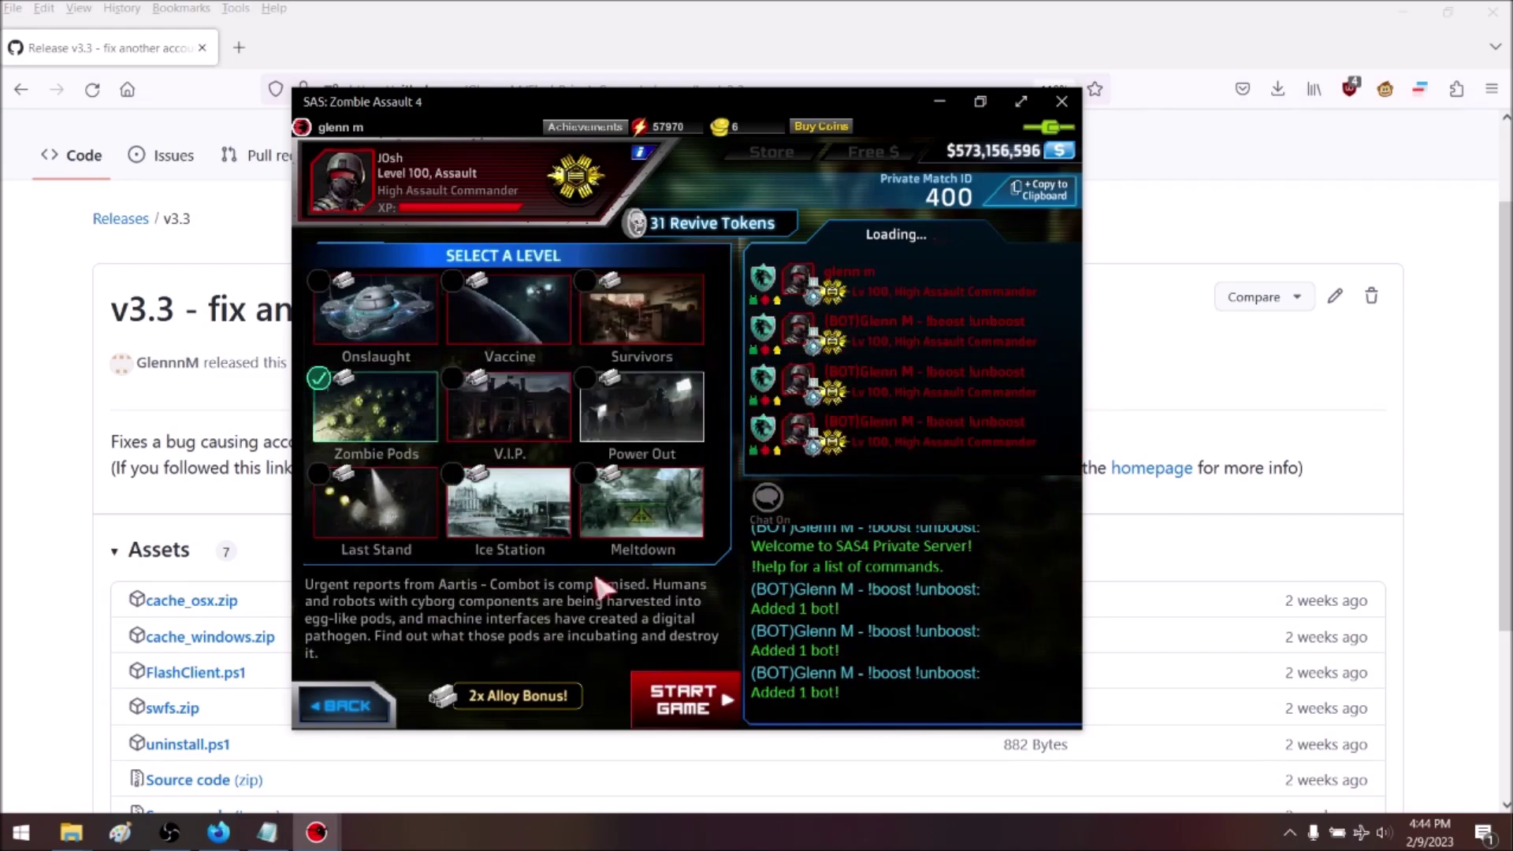
pyautogui.click(676, 692)
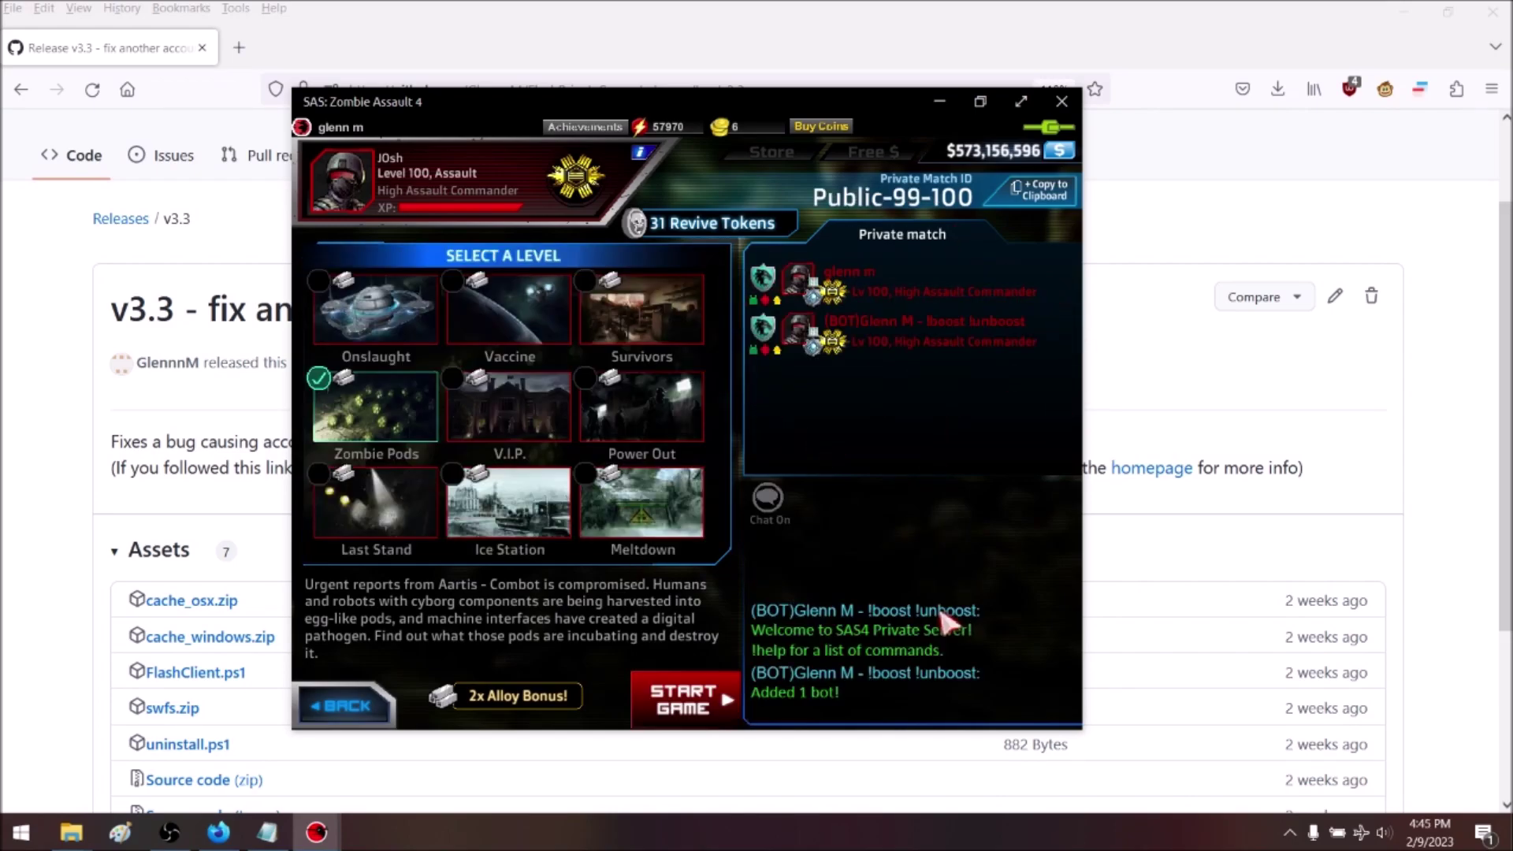
# - Add a bot with !b in the lobby chat and query the server with !stats, !seed and !ping
pyautogui.write('!b')
pyautogui.press('Return')
pyautogui.write('!')
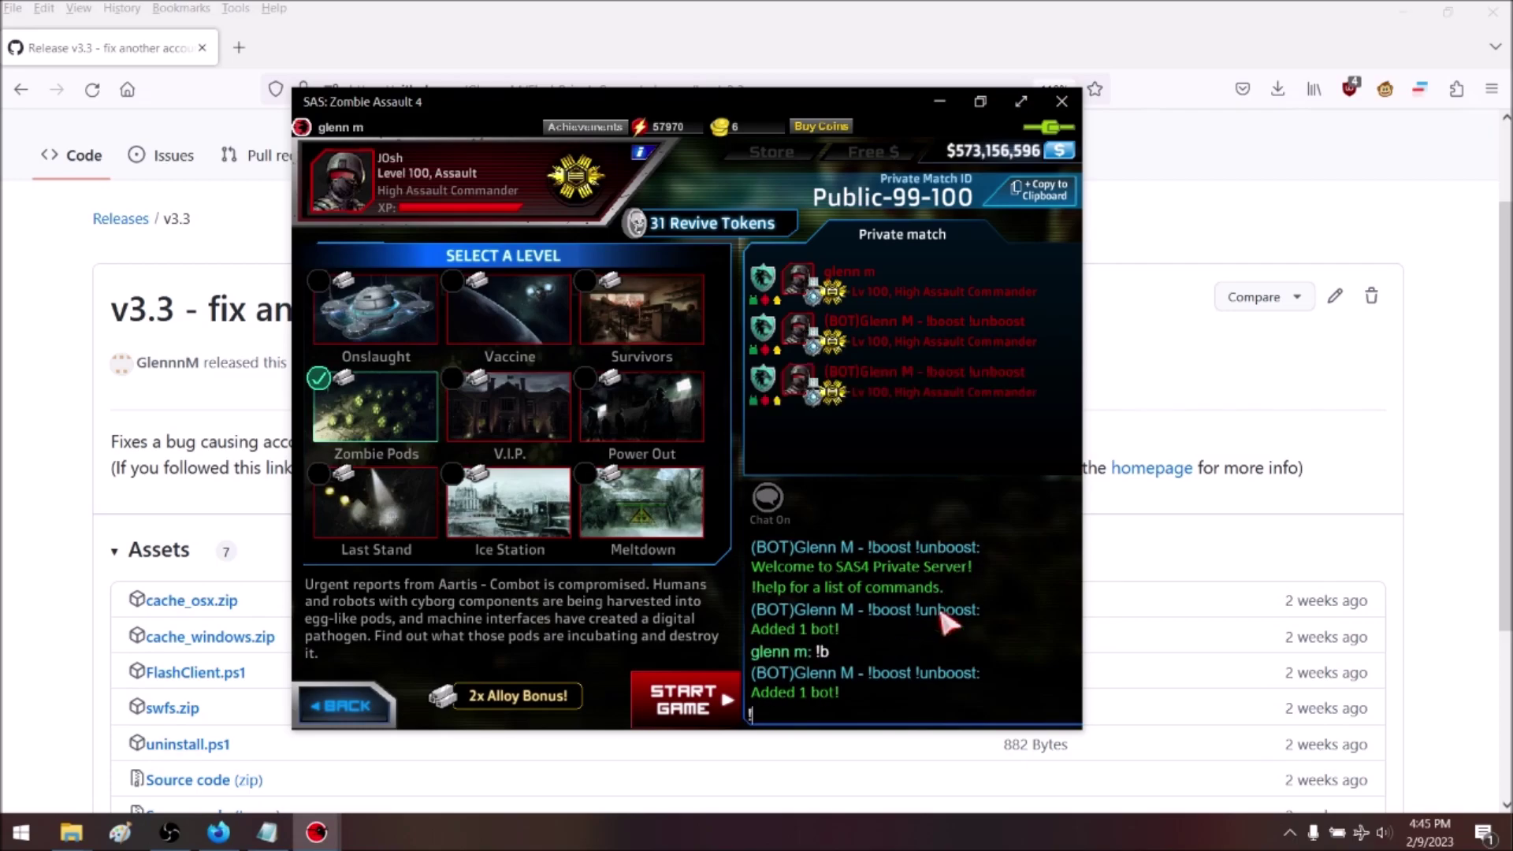
pyautogui.write('stats')
pyautogui.press('Return')
pyautogui.write('!seed')
pyautogui.press('Return')
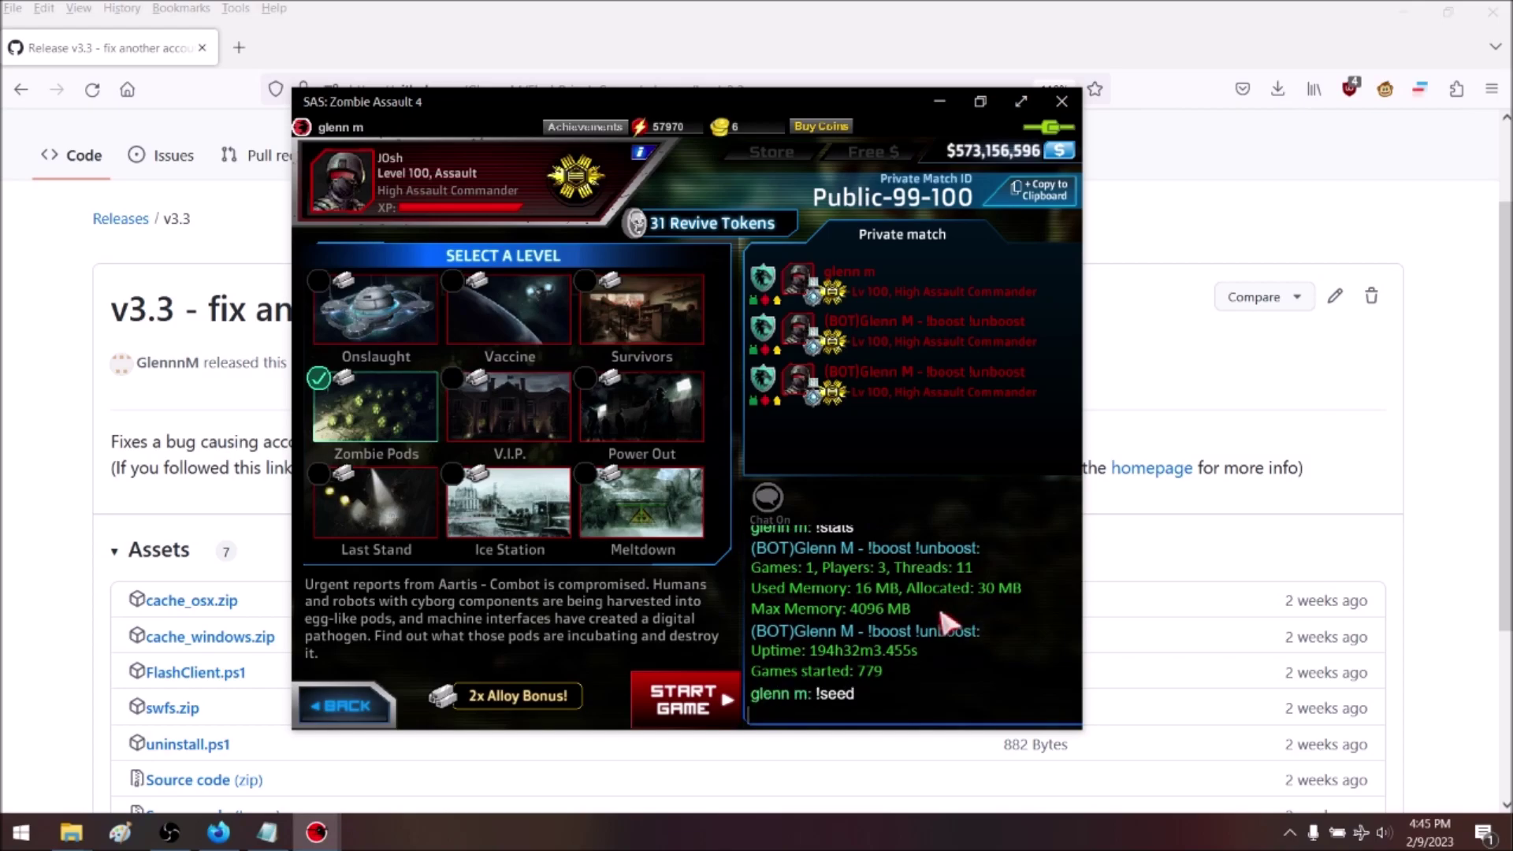
pyautogui.write('!ping')
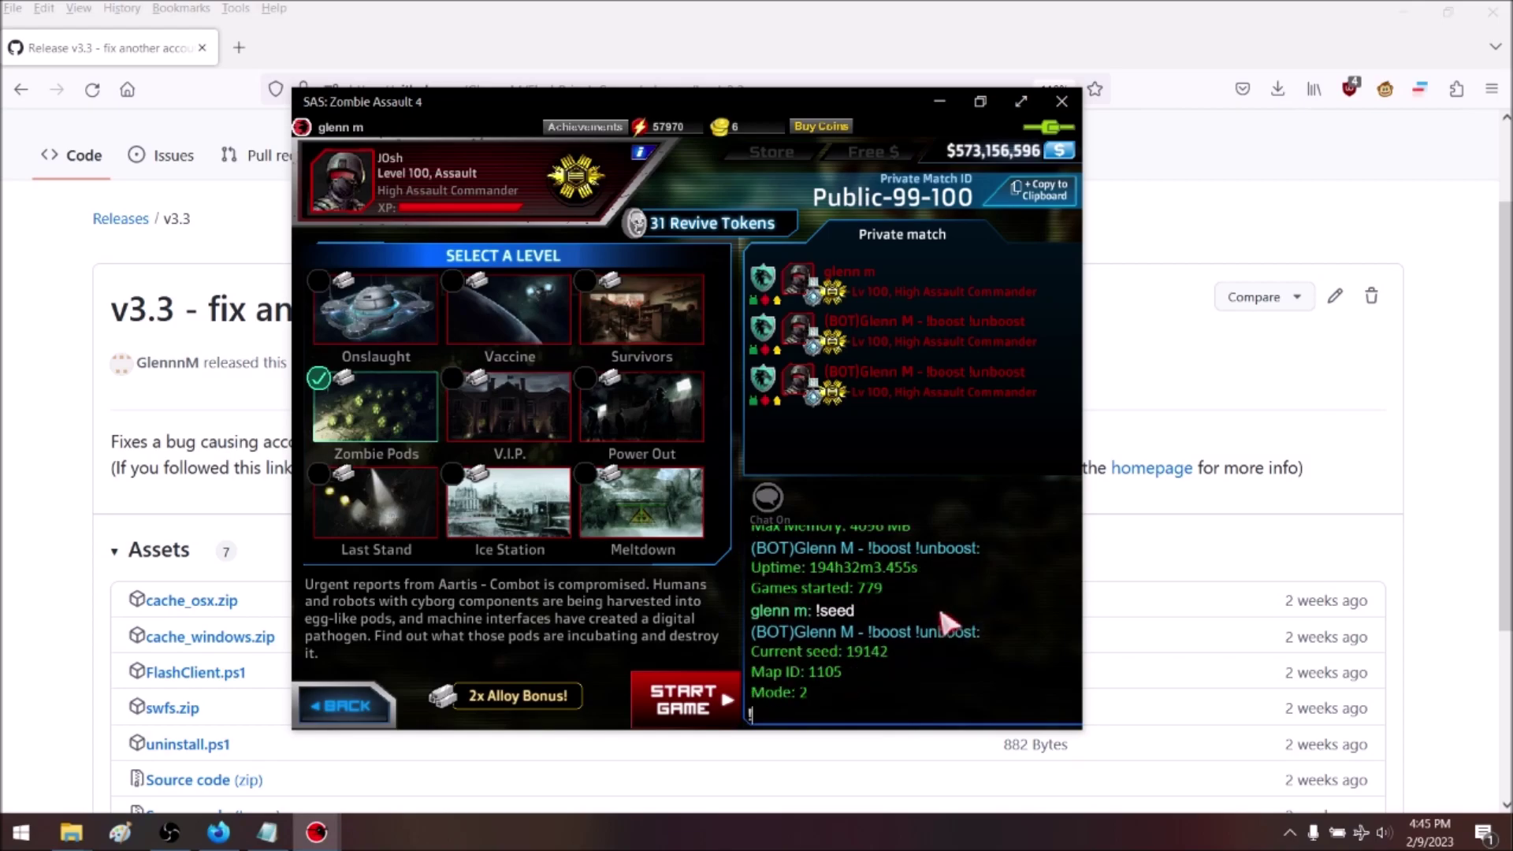
pyautogui.press('Return')
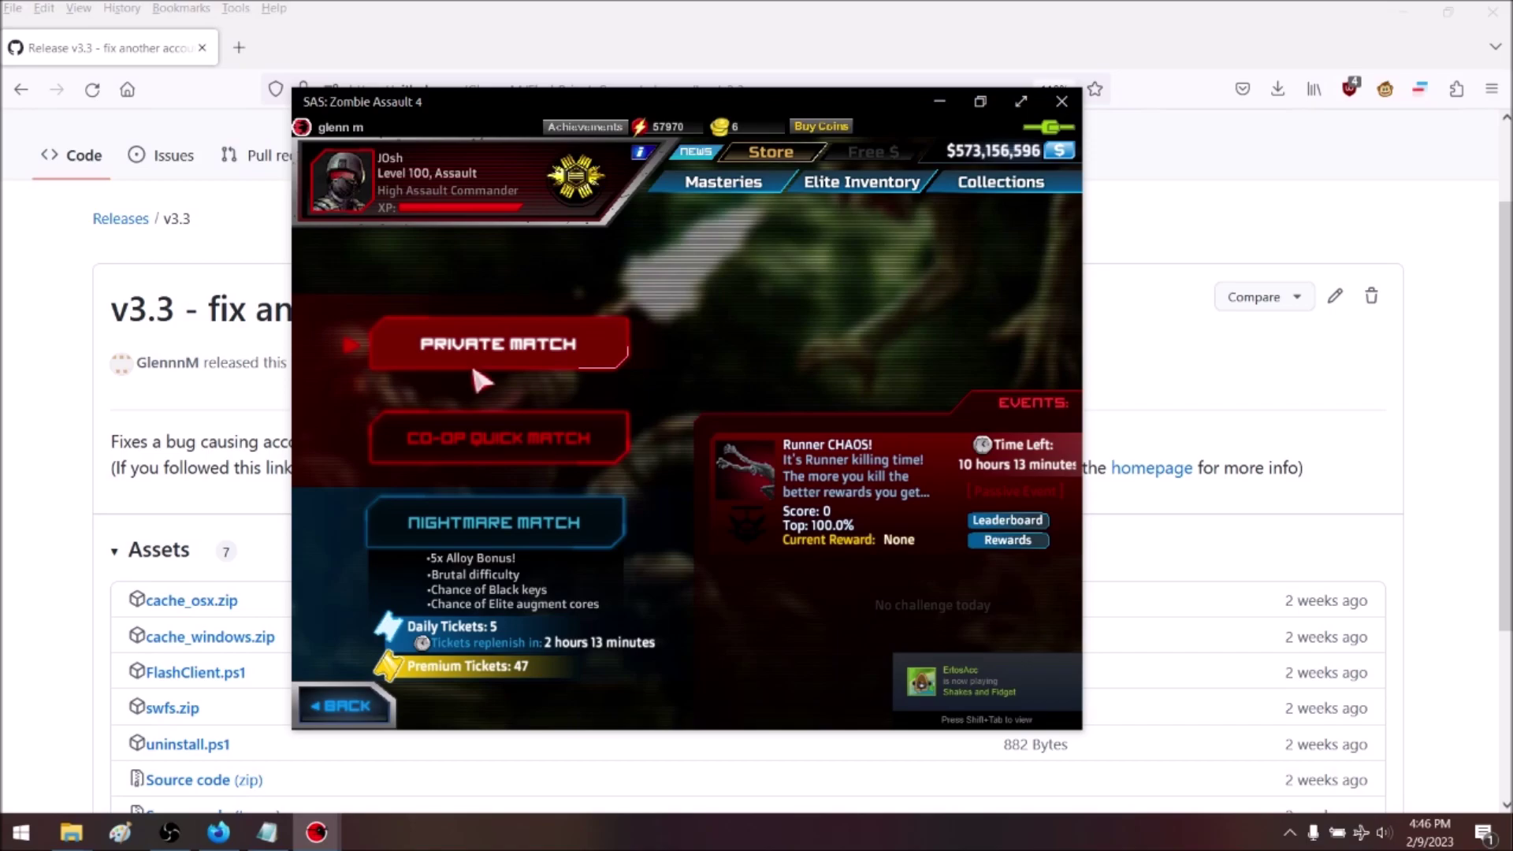
# - Join a regular private match using the special match ID apoc
pyautogui.click(488, 346)
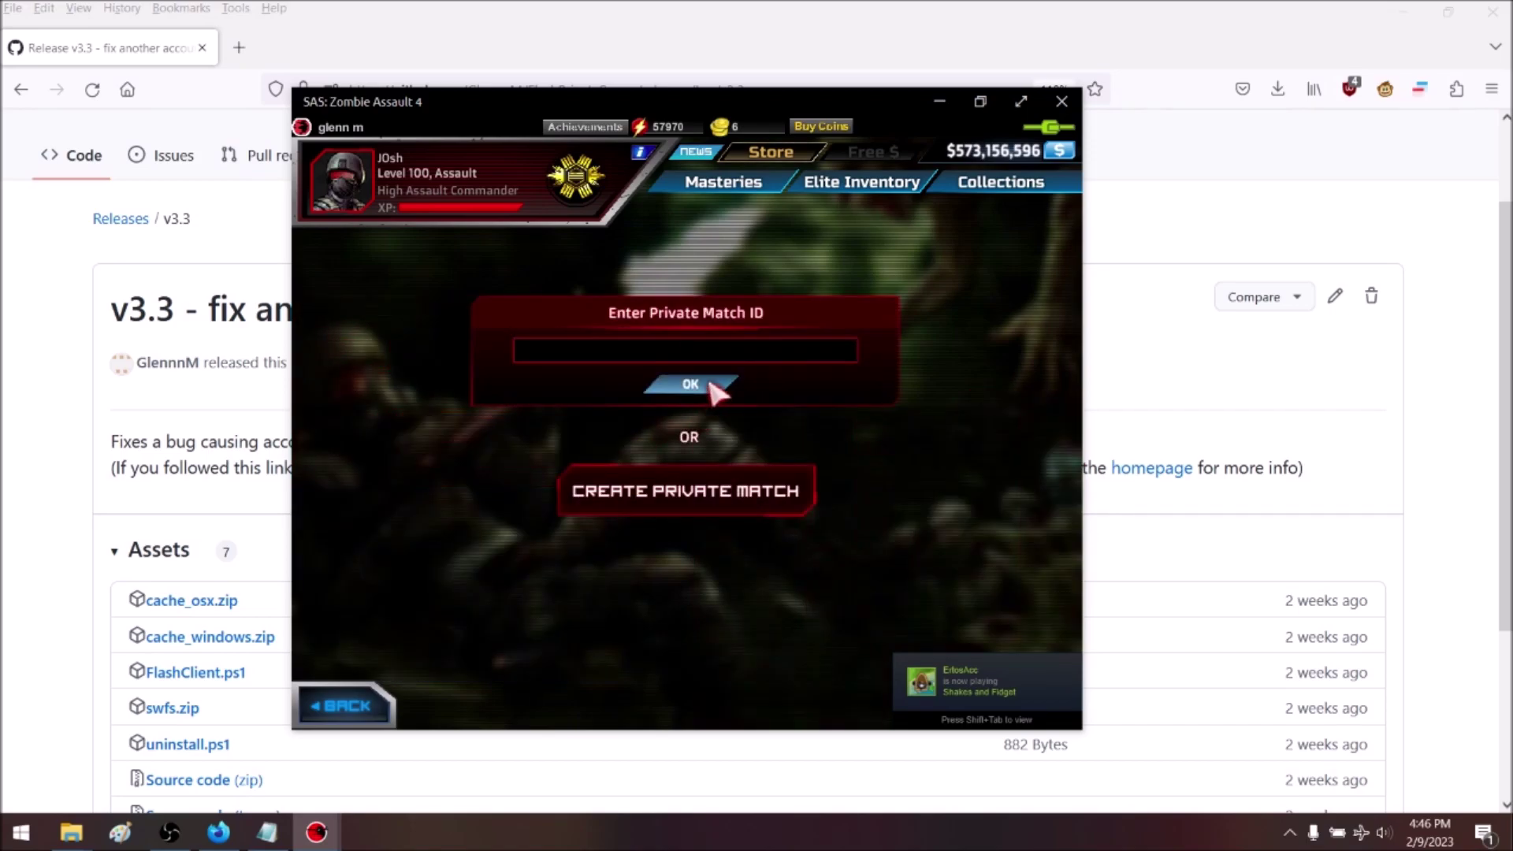
pyautogui.write('apoc')
pyautogui.click(711, 383)
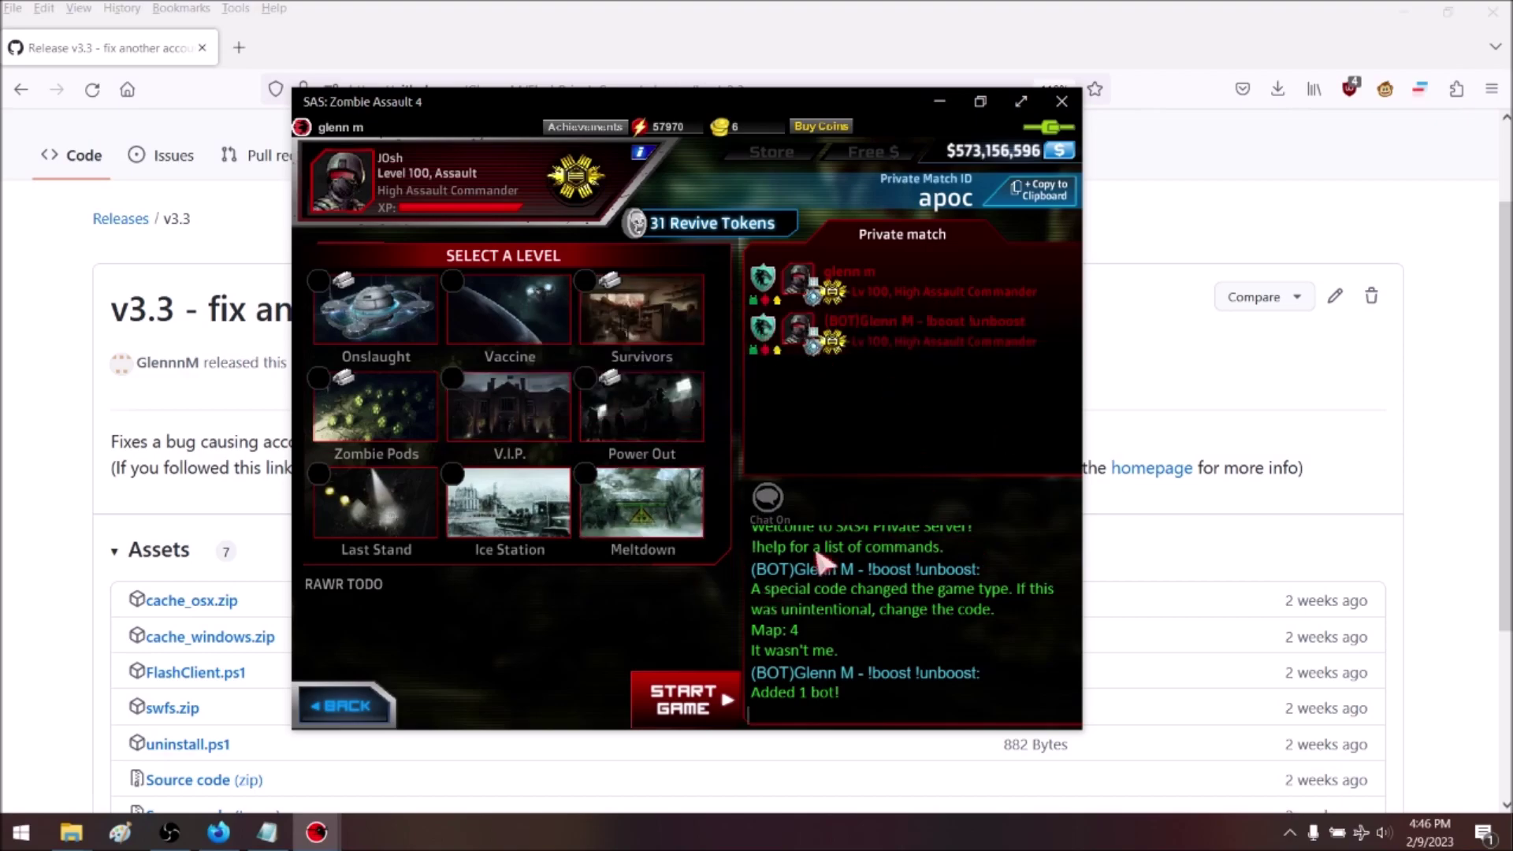
# - Leave the apoc lobby and join a private match with the ID lms
pyautogui.click(372, 693)
pyautogui.click(542, 342)
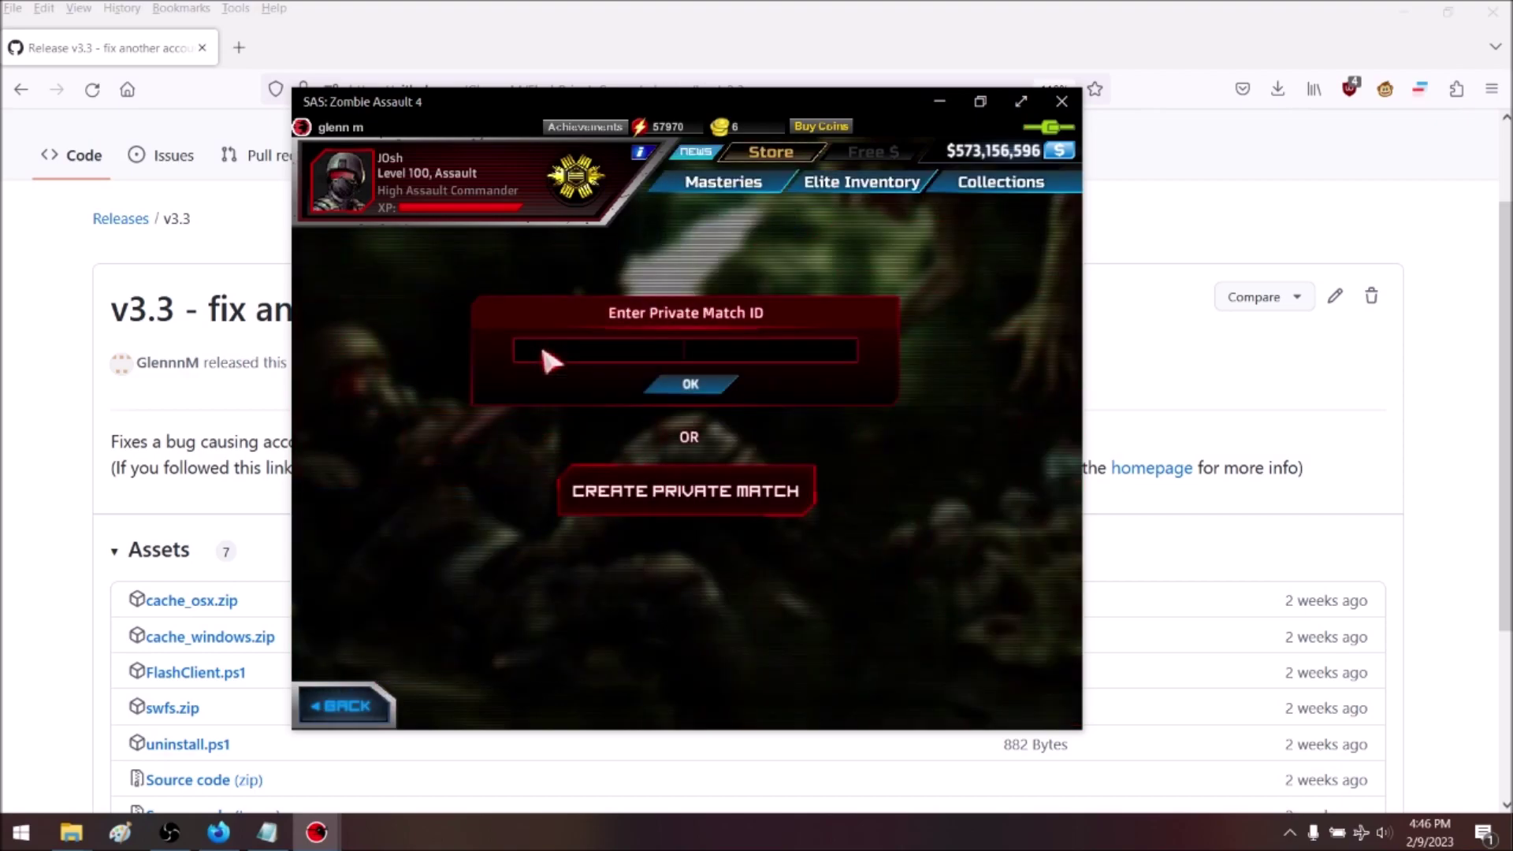
pyautogui.click(688, 385)
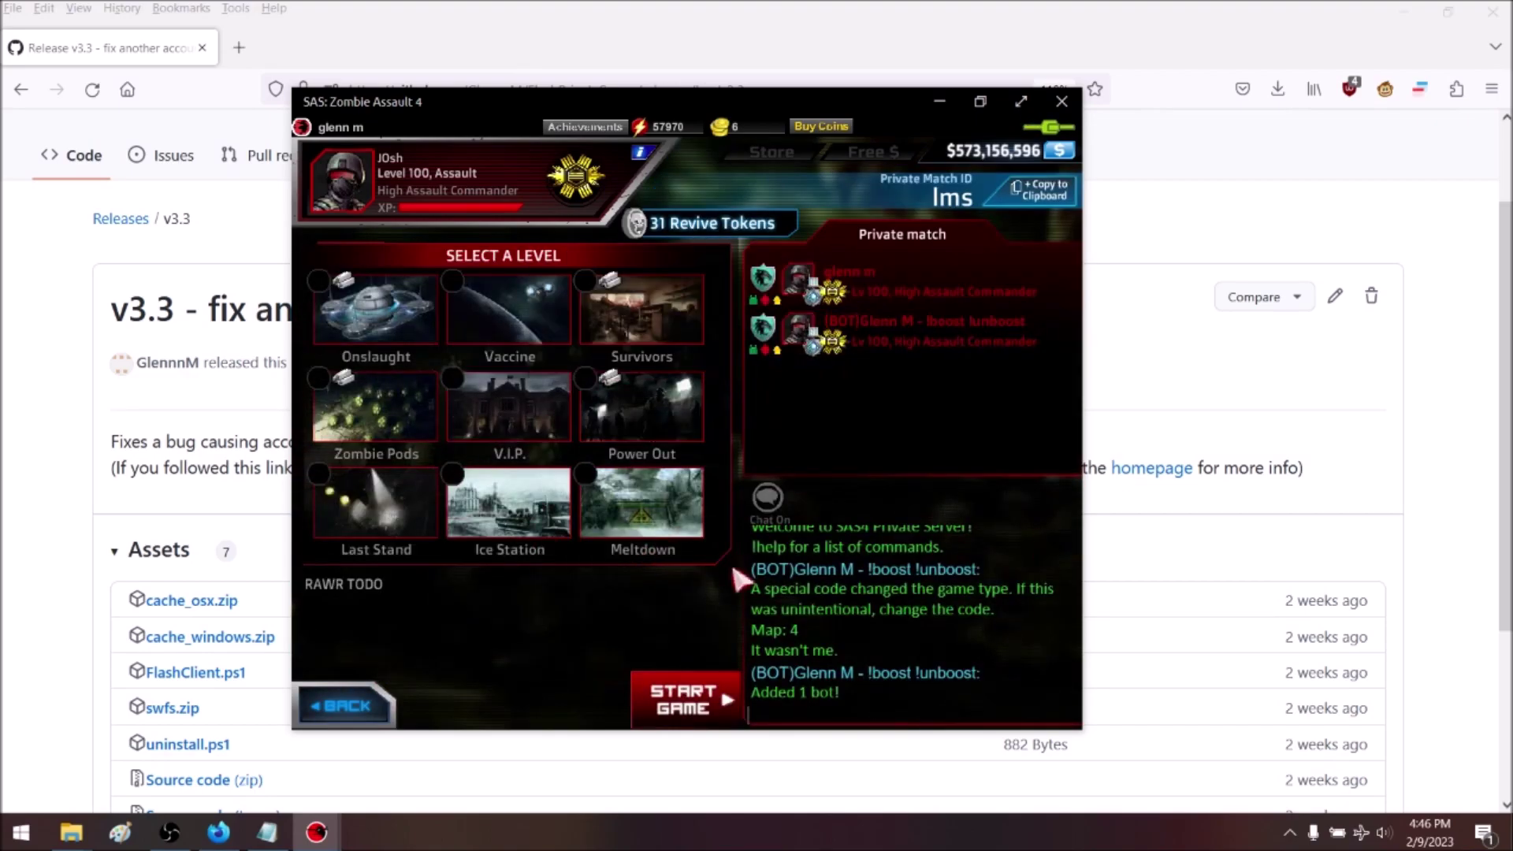
# - Leave the lms lobby and join a private match with the ID samp
pyautogui.click(347, 705)
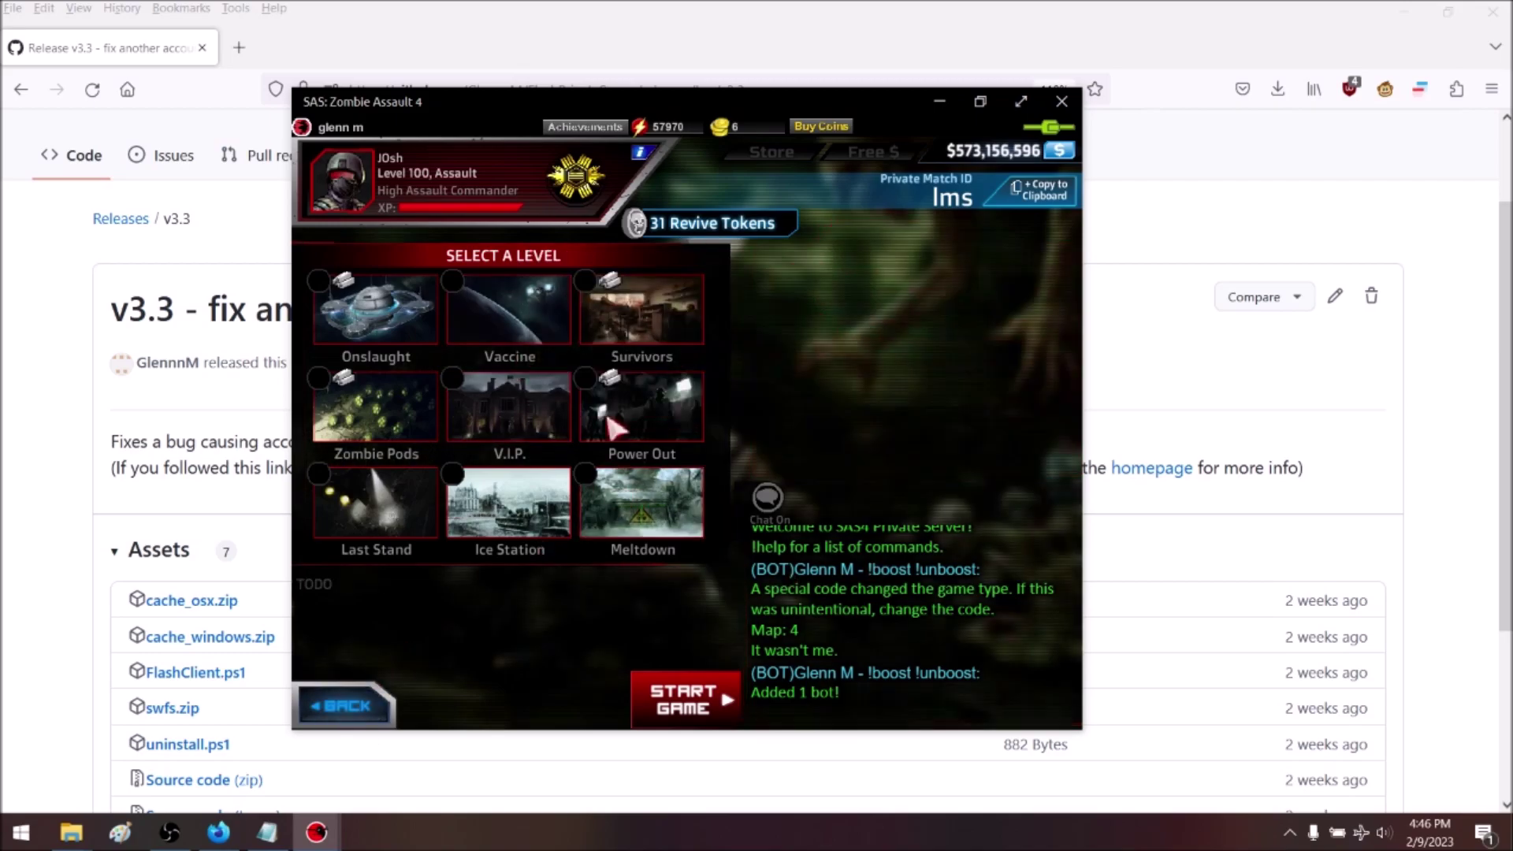
pyautogui.click(572, 339)
pyautogui.write('samp')
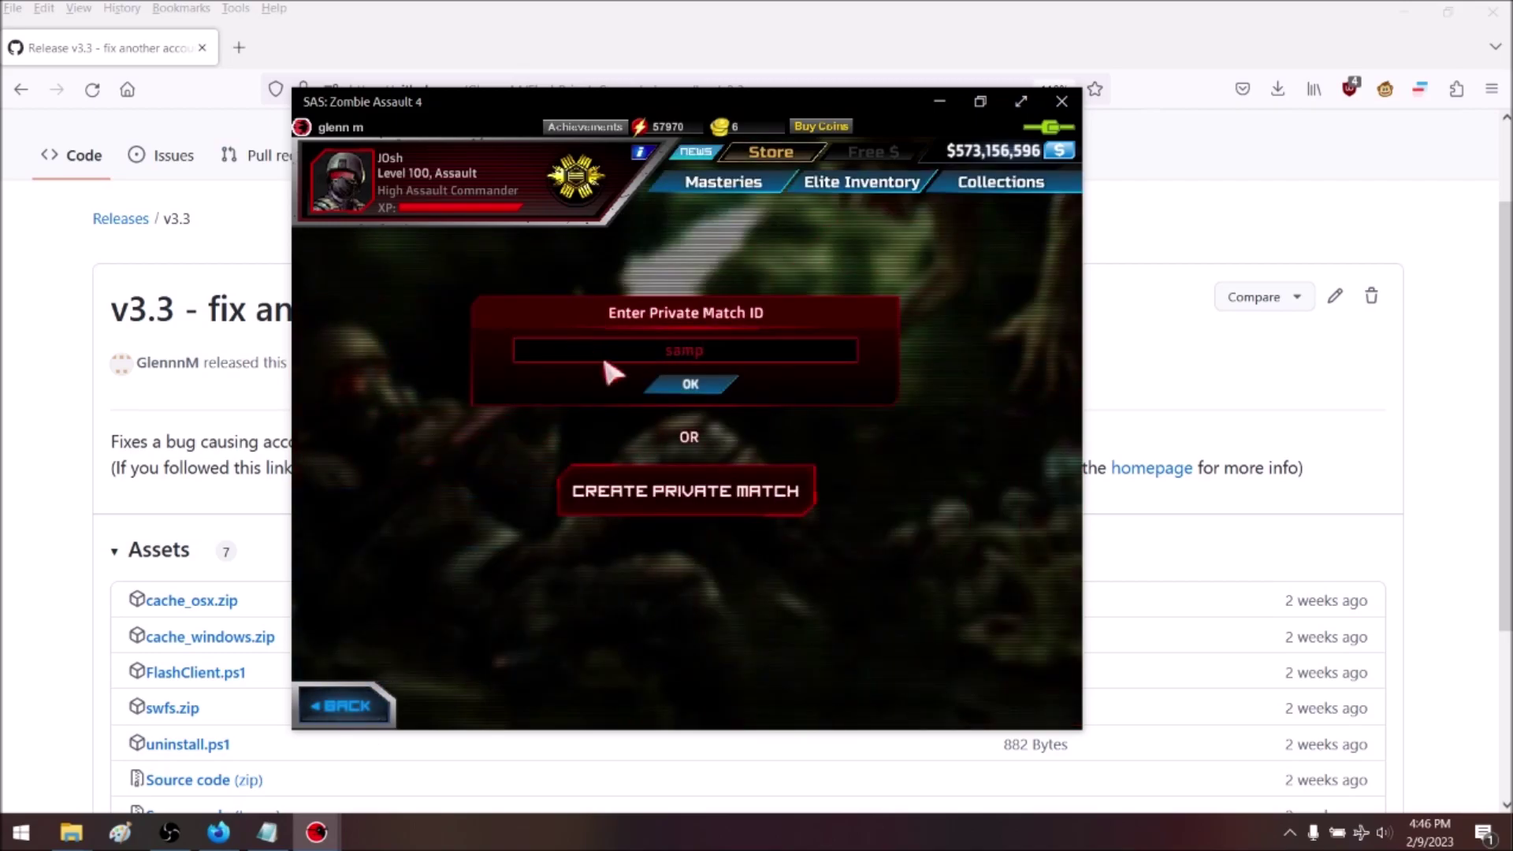
pyautogui.click(698, 386)
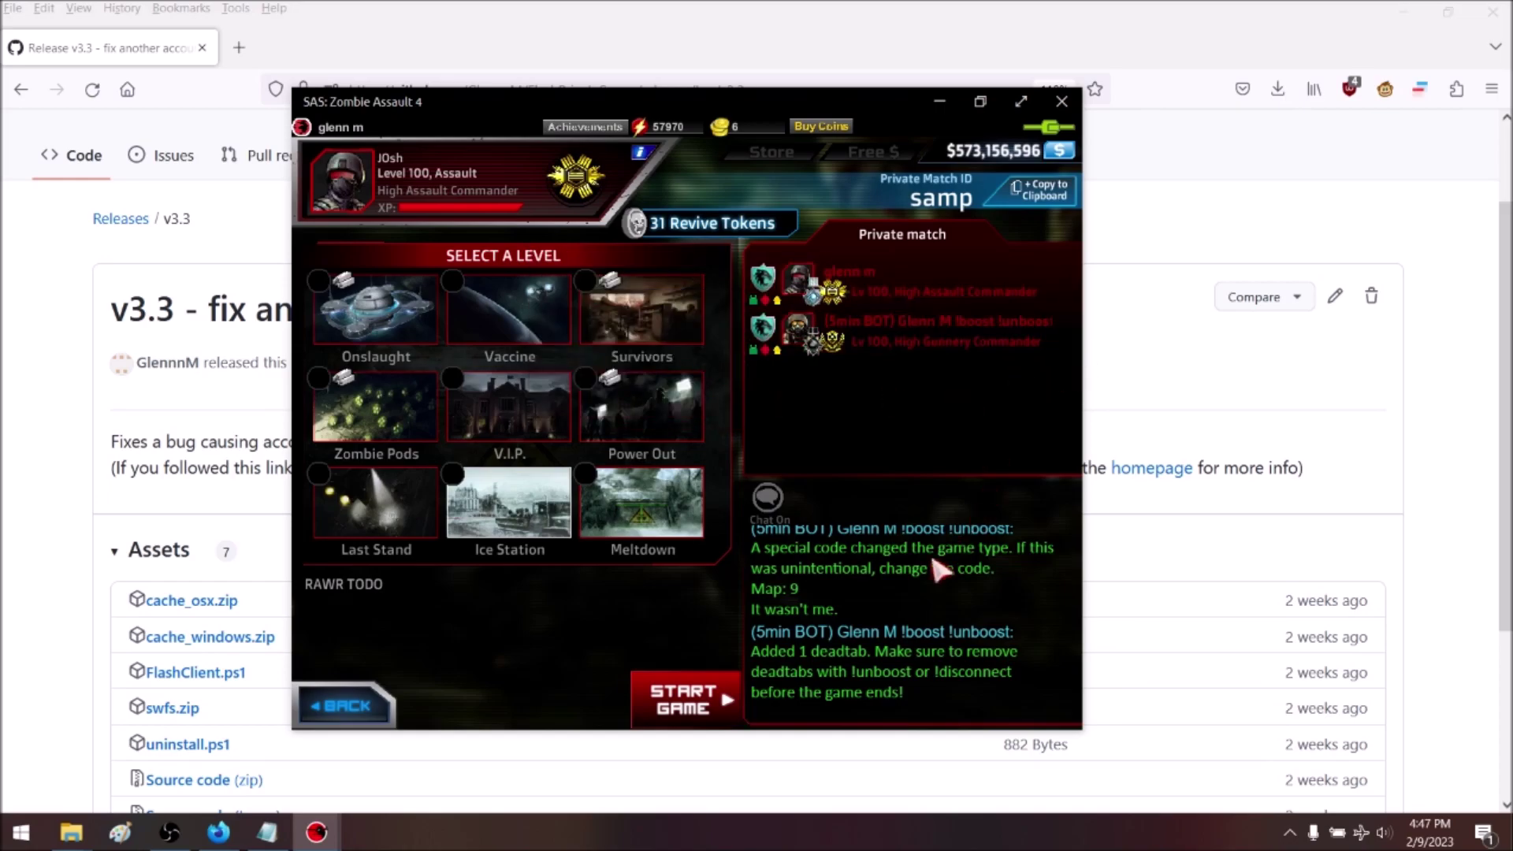
# - Add a VS bot to the samp lobby with !vsboost, view its player profile and close it
pyautogui.write('!vsboost')
pyautogui.press('Return')
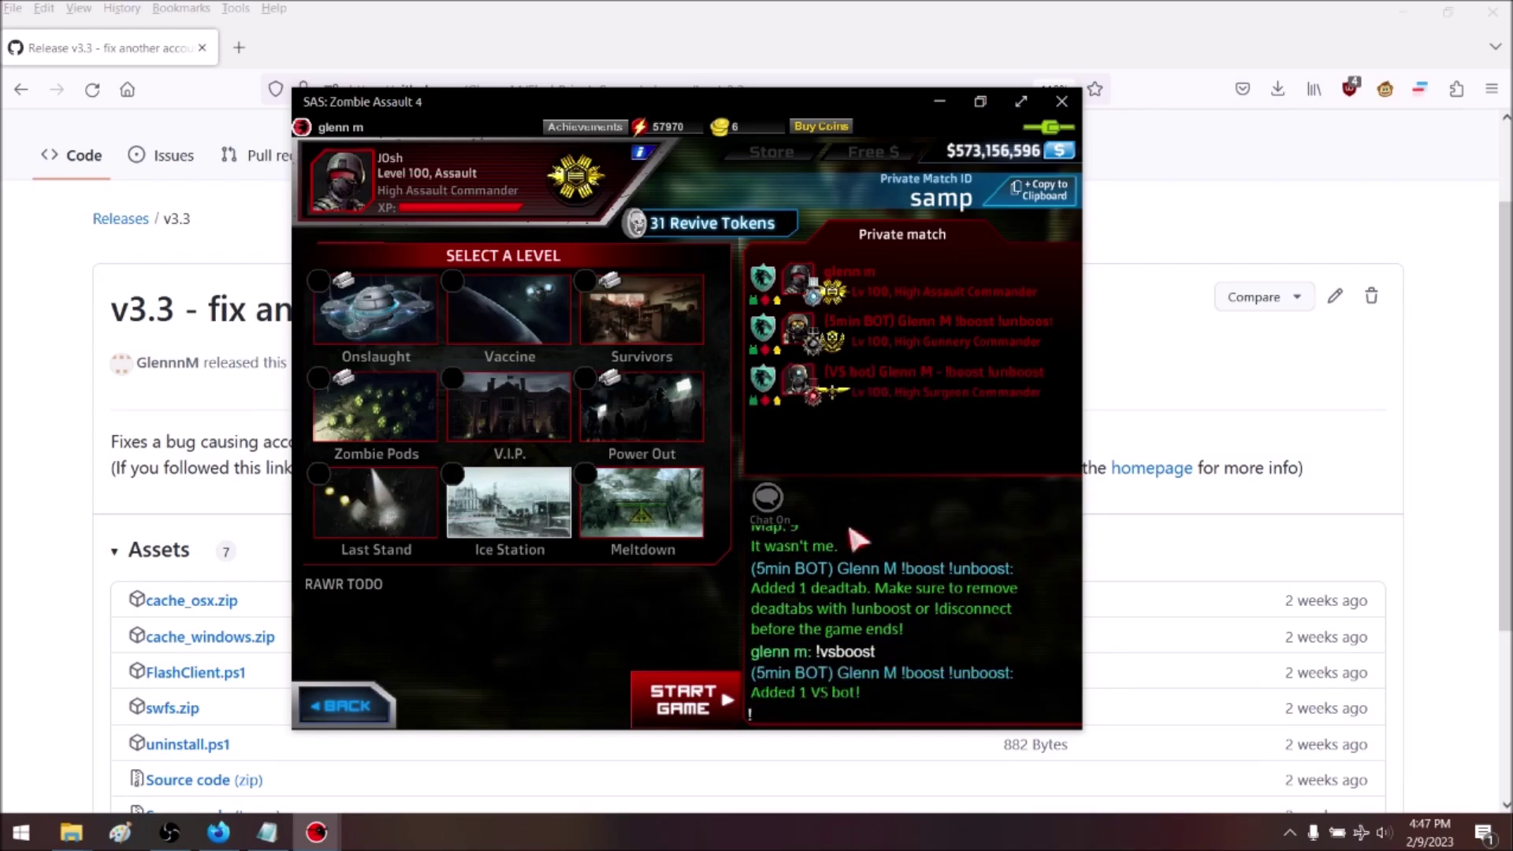
pyautogui.click(926, 379)
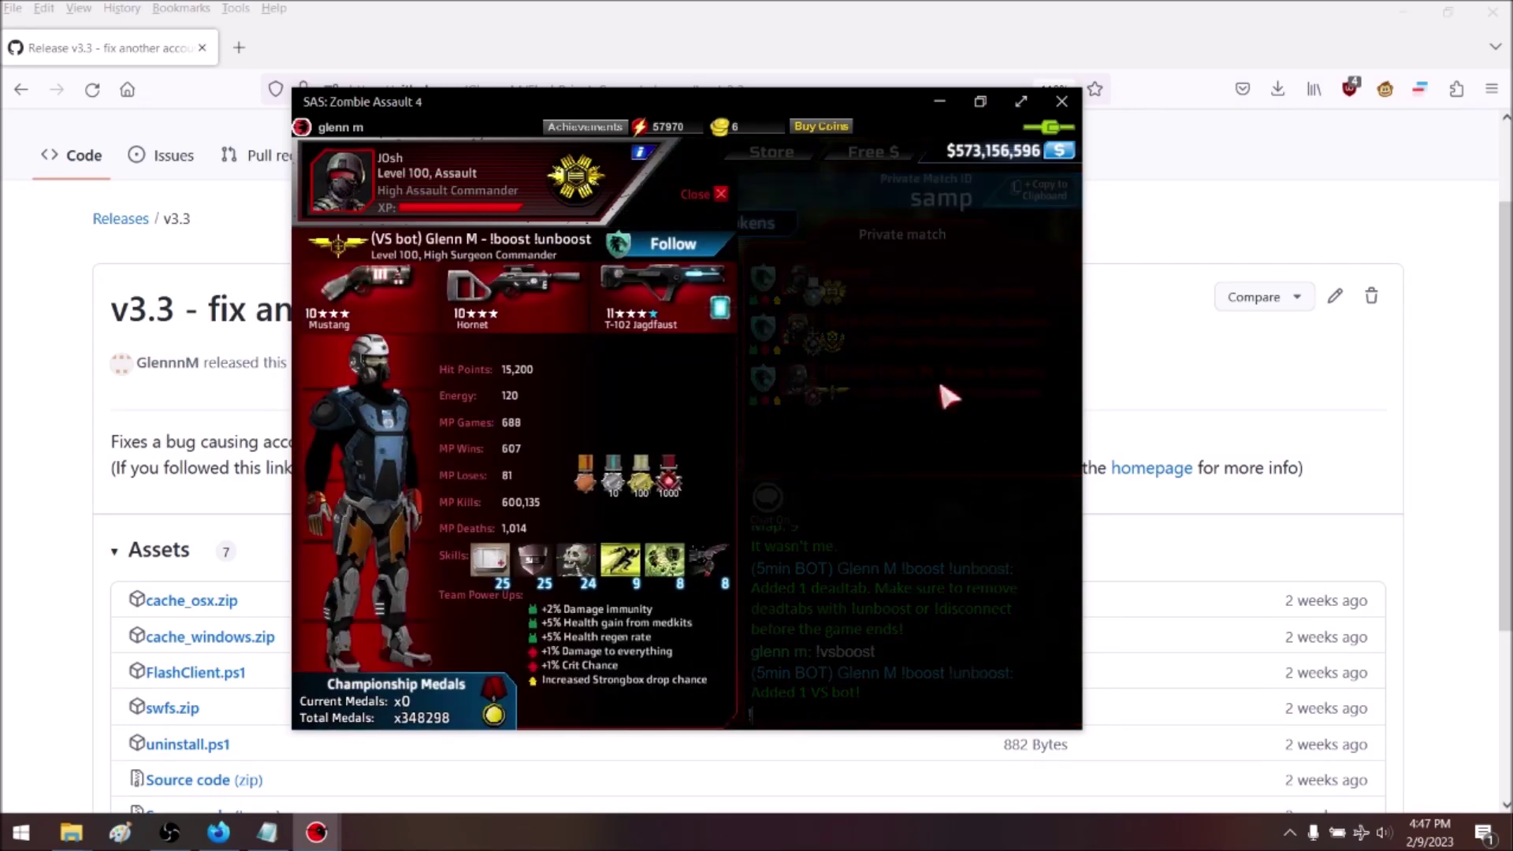
pyautogui.click(941, 385)
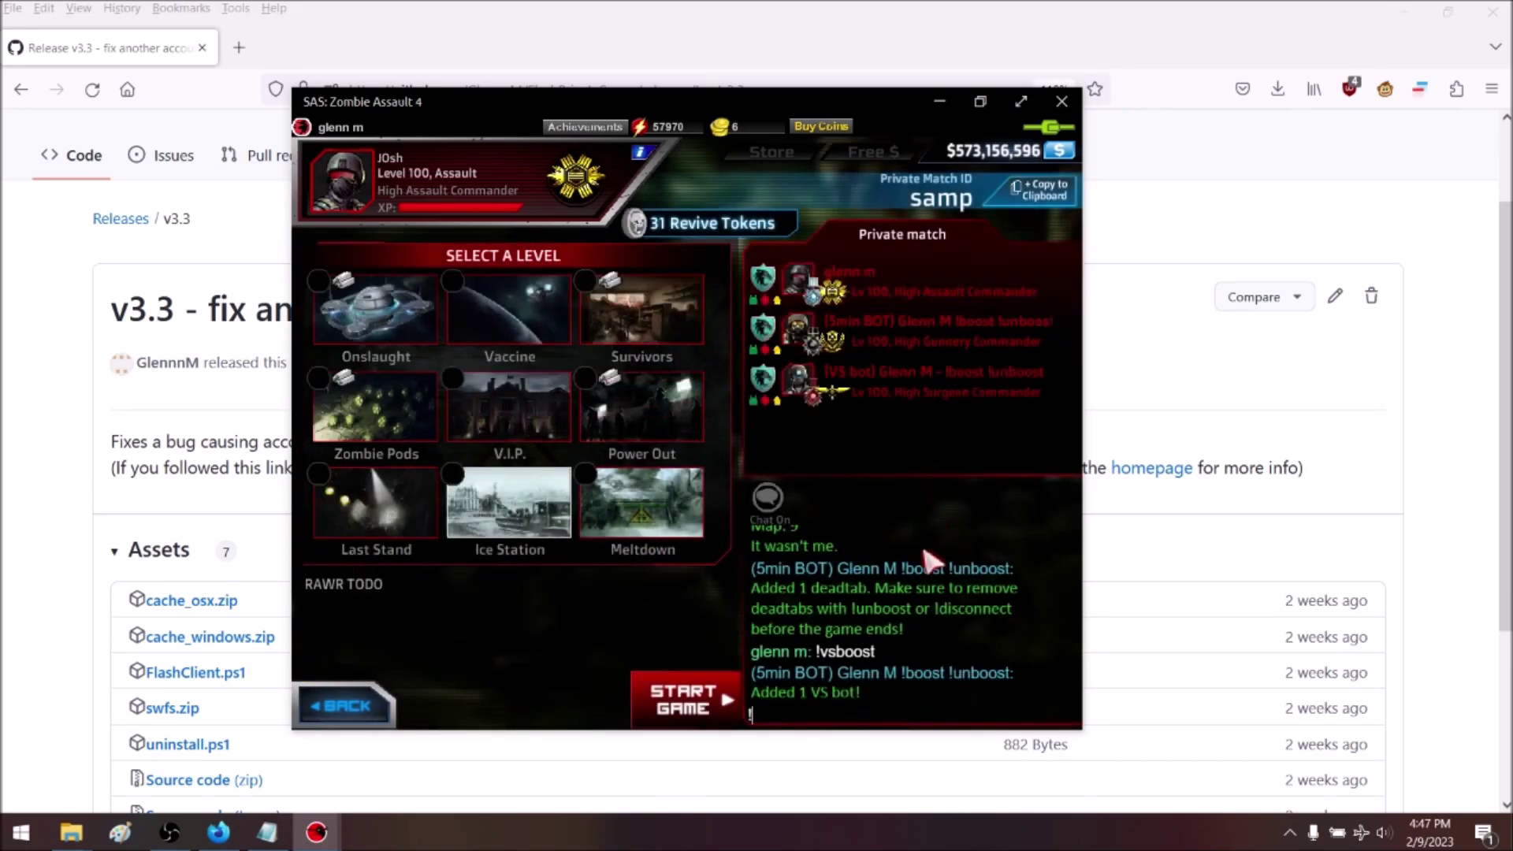
# - Add another VS bot to the samp lobby with !vsboost and start the match on map 15
pyautogui.write('!vsboost')
pyautogui.press('Return')
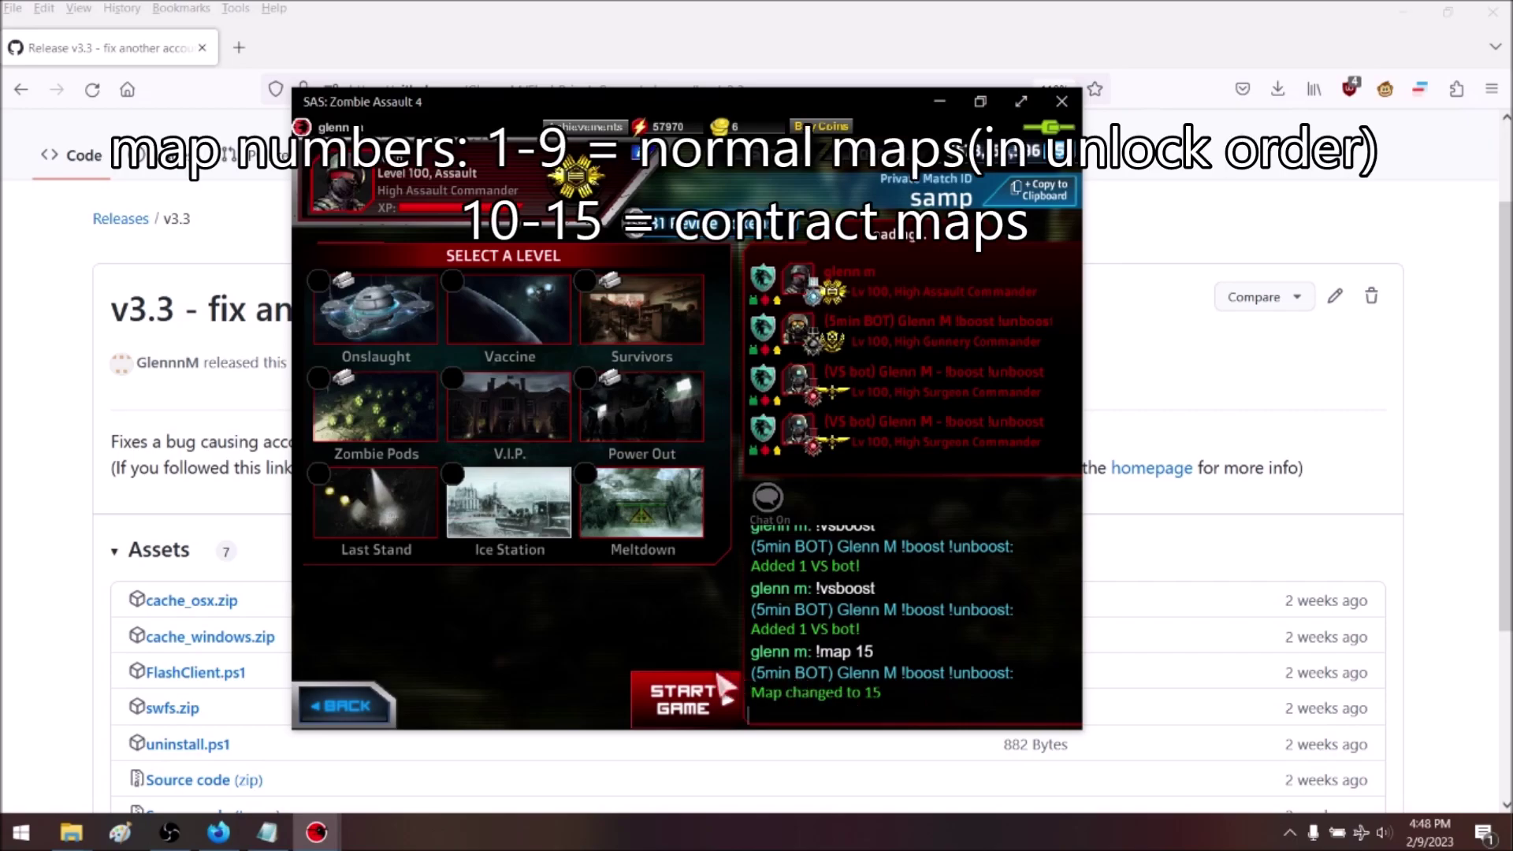
pyautogui.click(683, 701)
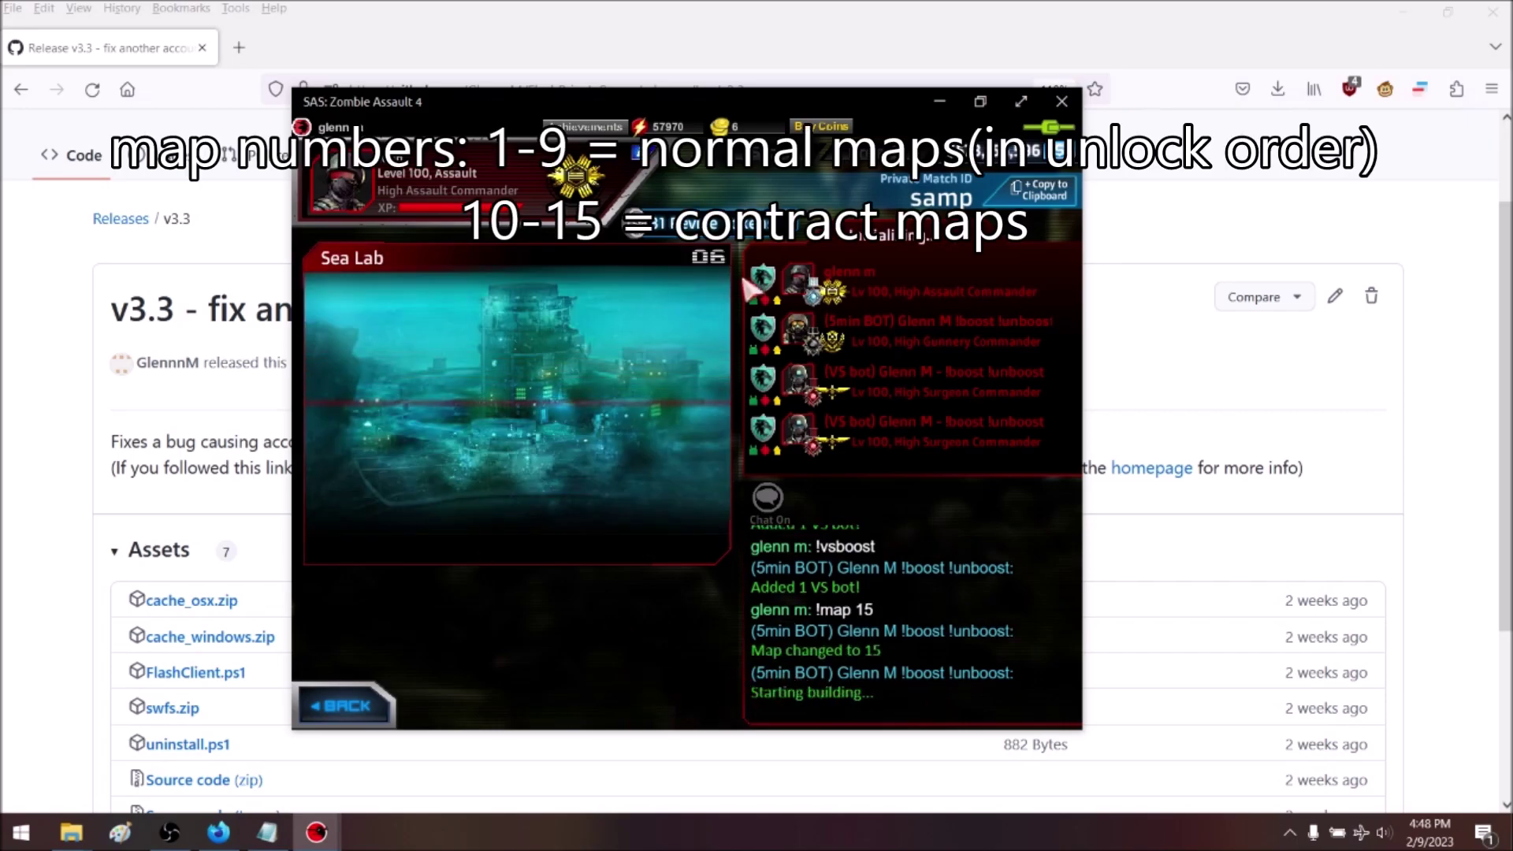
# - Toggle the lobby chat off and back on while the Sea Lab match initializes
pyautogui.click(769, 498)
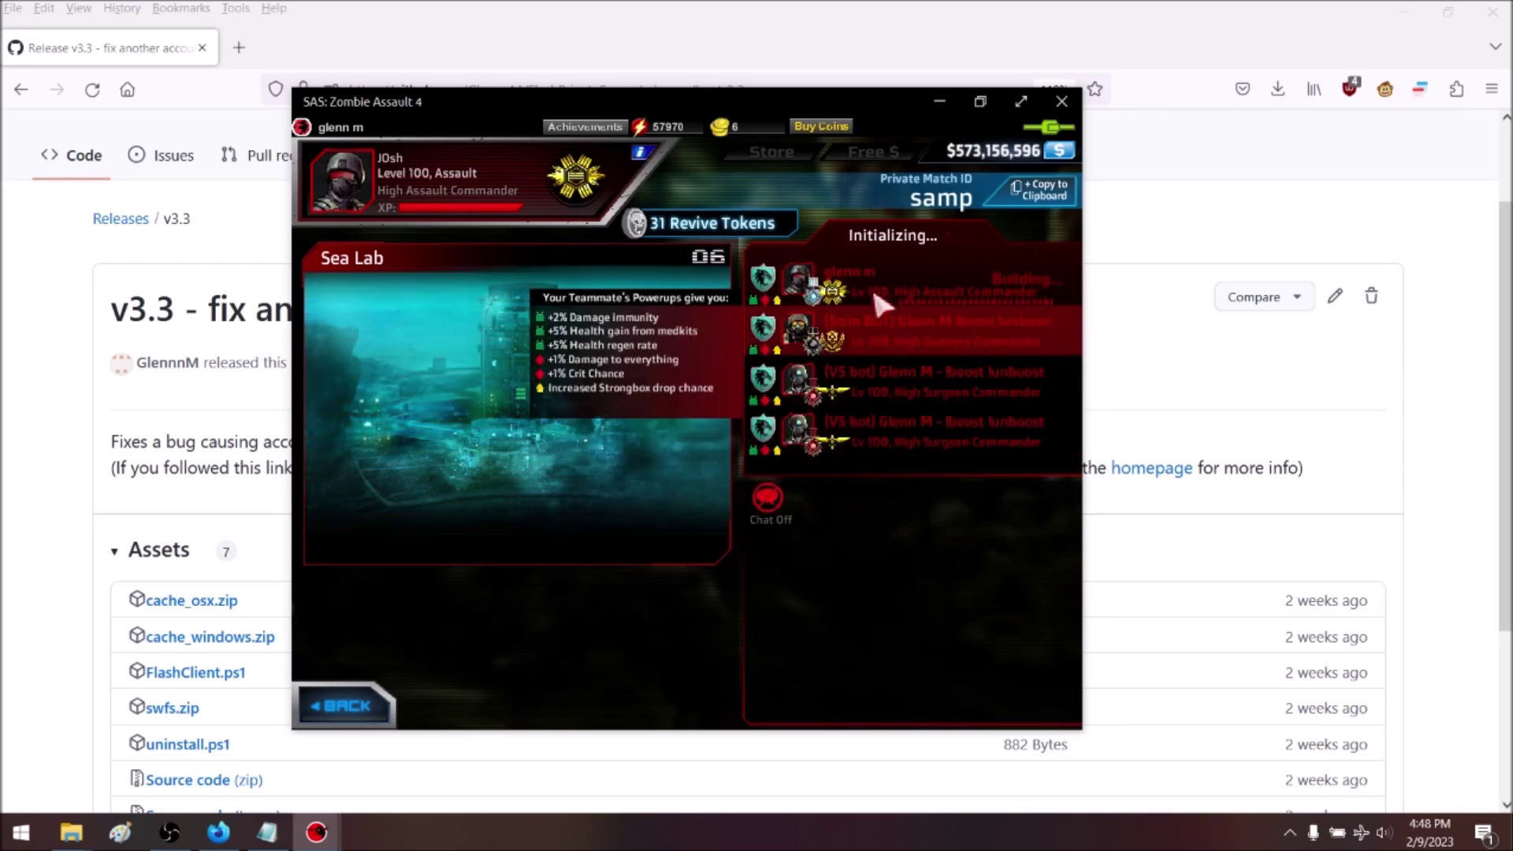
pyautogui.click(772, 508)
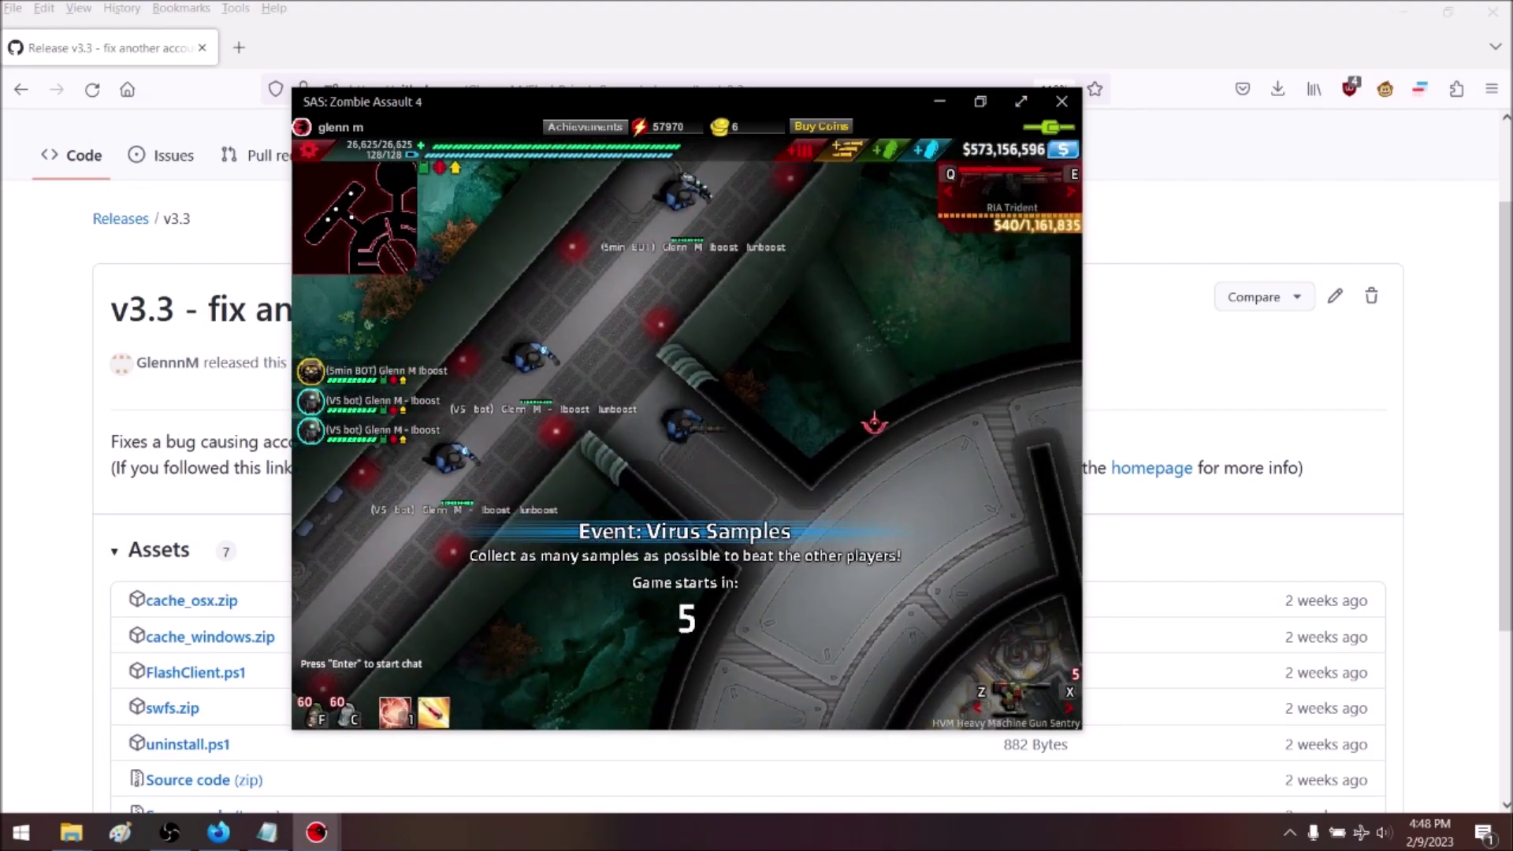
# - Move around and shoot in the Virus Samples match on Sea Lab, and bring up the in-game options
pyautogui.press('s')
pyautogui.moveTo(824, 466)
pyautogui.mouseDown()
pyautogui.moveTo(859, 429)
pyautogui.moveTo(557, 506)
pyautogui.moveTo(674, 543)
pyautogui.moveTo(622, 331)
pyautogui.moveTo(541, 395)
pyautogui.moveTo(692, 618)
pyautogui.moveTo(646, 501)
pyautogui.moveTo(811, 388)
pyautogui.mouseUp()
pyautogui.press('d')
pyautogui.press('1')
pyautogui.press('a')
pyautogui.press('s')
pyautogui.press('d')
pyautogui.press('a')
pyautogui.press('w')
pyautogui.press('d')
pyautogui.press('Escape')
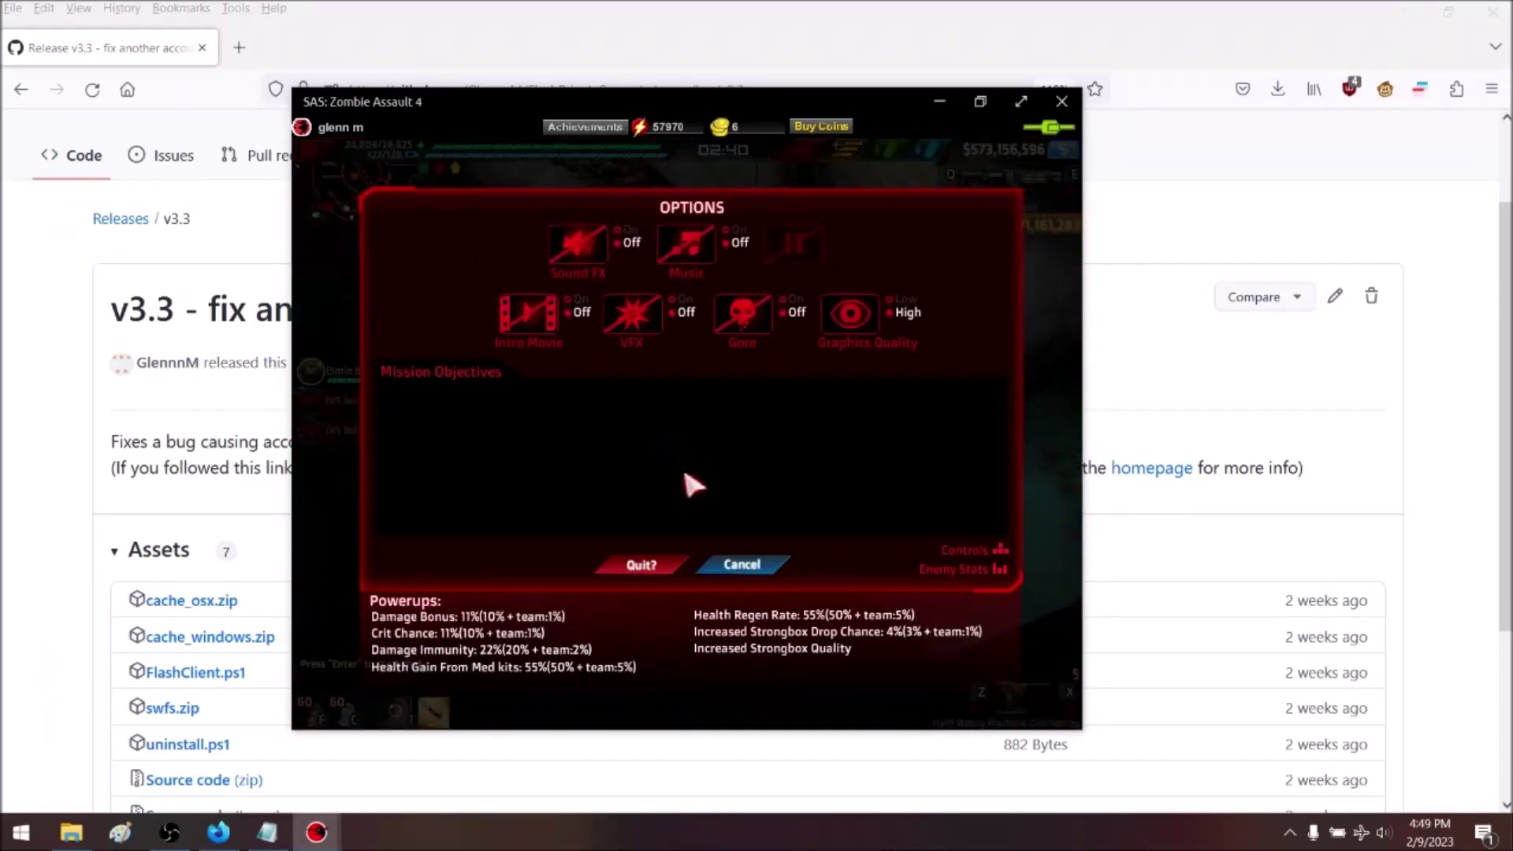
pyautogui.press('Return')
pyautogui.press('Return')
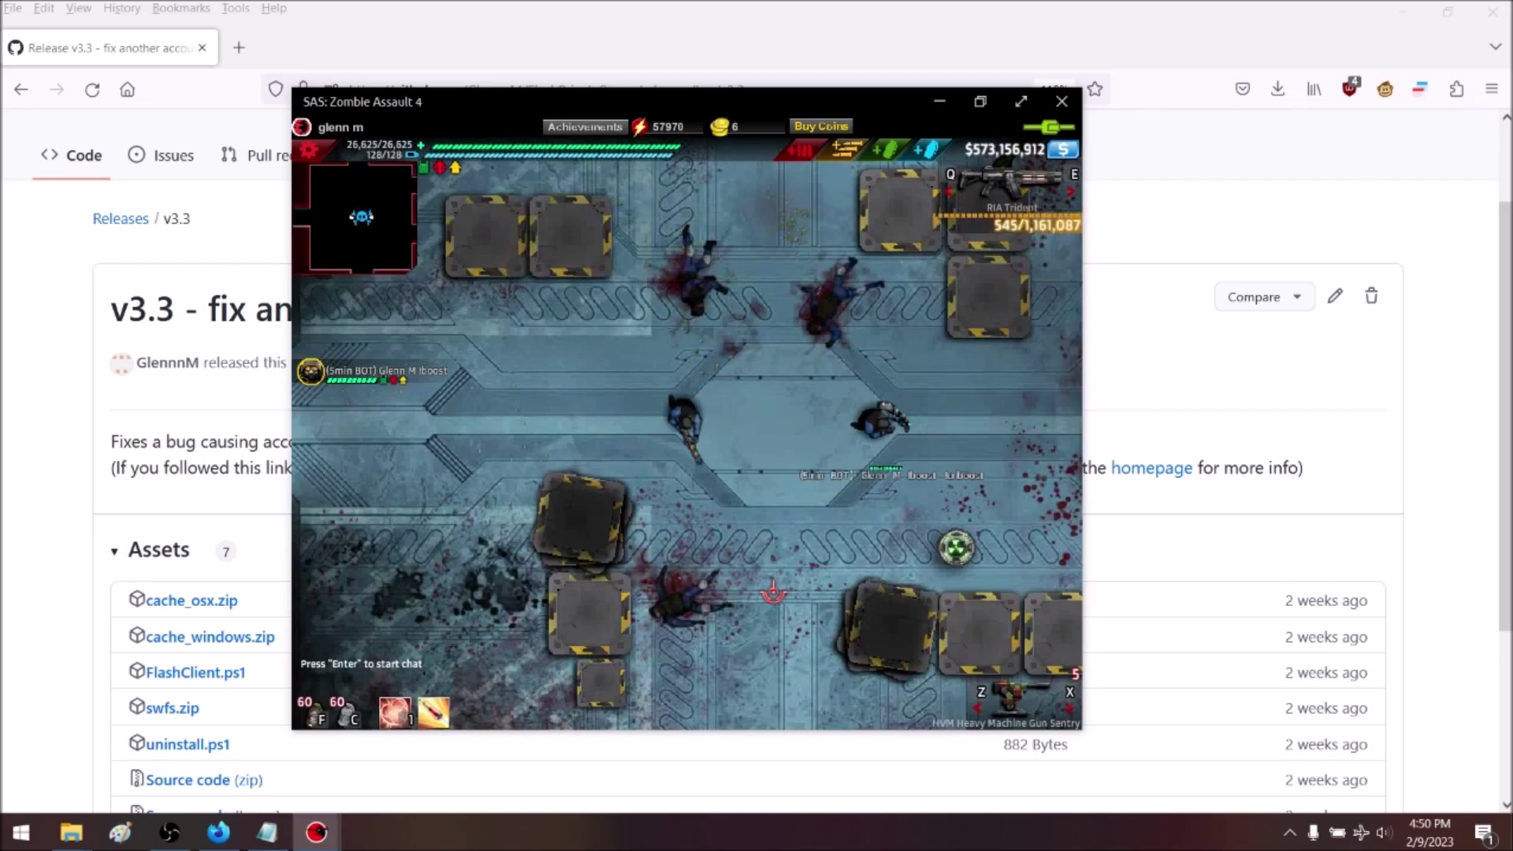
# - Play the match with the 5min BOT, moving between the crates, shooting and reloading, and bring up the in-game options
pyautogui.click(769, 338)
pyautogui.moveTo(594, 552)
pyautogui.mouseDown()
pyautogui.moveTo(581, 498)
pyautogui.moveTo(894, 556)
pyautogui.moveTo(886, 629)
pyautogui.moveTo(875, 615)
pyautogui.mouseUp()
pyautogui.press('r')
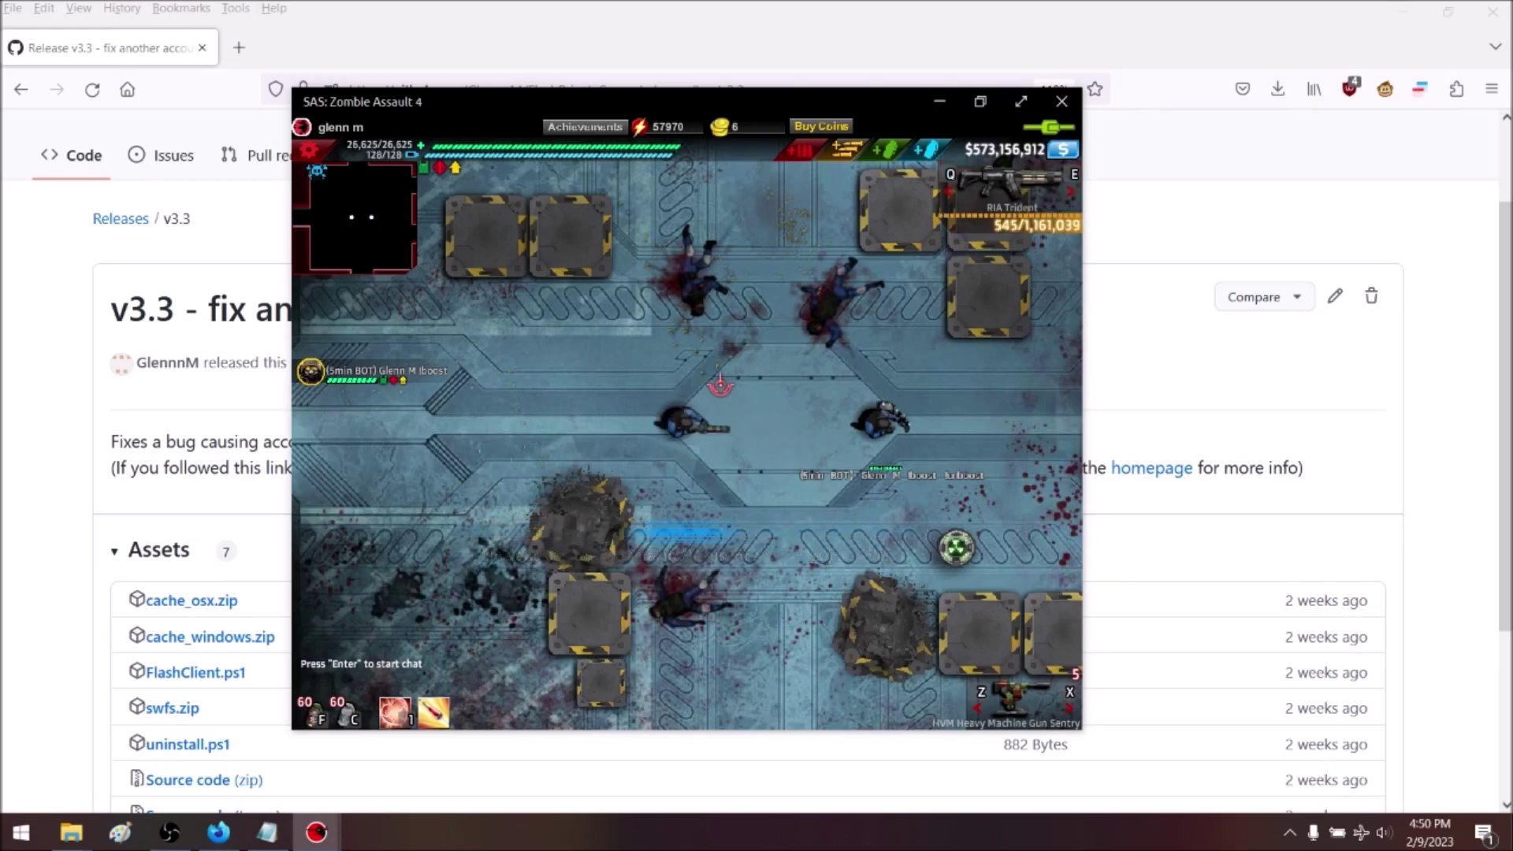
pyautogui.press('w')
pyautogui.press('a')
pyautogui.moveTo(591, 355)
pyautogui.mouseDown()
pyautogui.moveTo(665, 547)
pyautogui.moveTo(702, 260)
pyautogui.moveTo(801, 360)
pyautogui.moveTo(928, 446)
pyautogui.moveTo(488, 612)
pyautogui.moveTo(780, 378)
pyautogui.moveTo(433, 504)
pyautogui.moveTo(935, 535)
pyautogui.moveTo(901, 493)
pyautogui.moveTo(452, 480)
pyautogui.moveTo(483, 373)
pyautogui.moveTo(788, 272)
pyautogui.moveTo(480, 488)
pyautogui.moveTo(528, 528)
pyautogui.moveTo(745, 223)
pyautogui.moveTo(812, 603)
pyautogui.moveTo(472, 568)
pyautogui.moveTo(561, 256)
pyautogui.moveTo(781, 433)
pyautogui.mouseUp()
pyautogui.press('w')
pyautogui.press('w')
pyautogui.press('d')
pyautogui.press('s')
pyautogui.press('d')
pyautogui.press('s')
pyautogui.press('s')
pyautogui.press('s')
pyautogui.press('Escape')
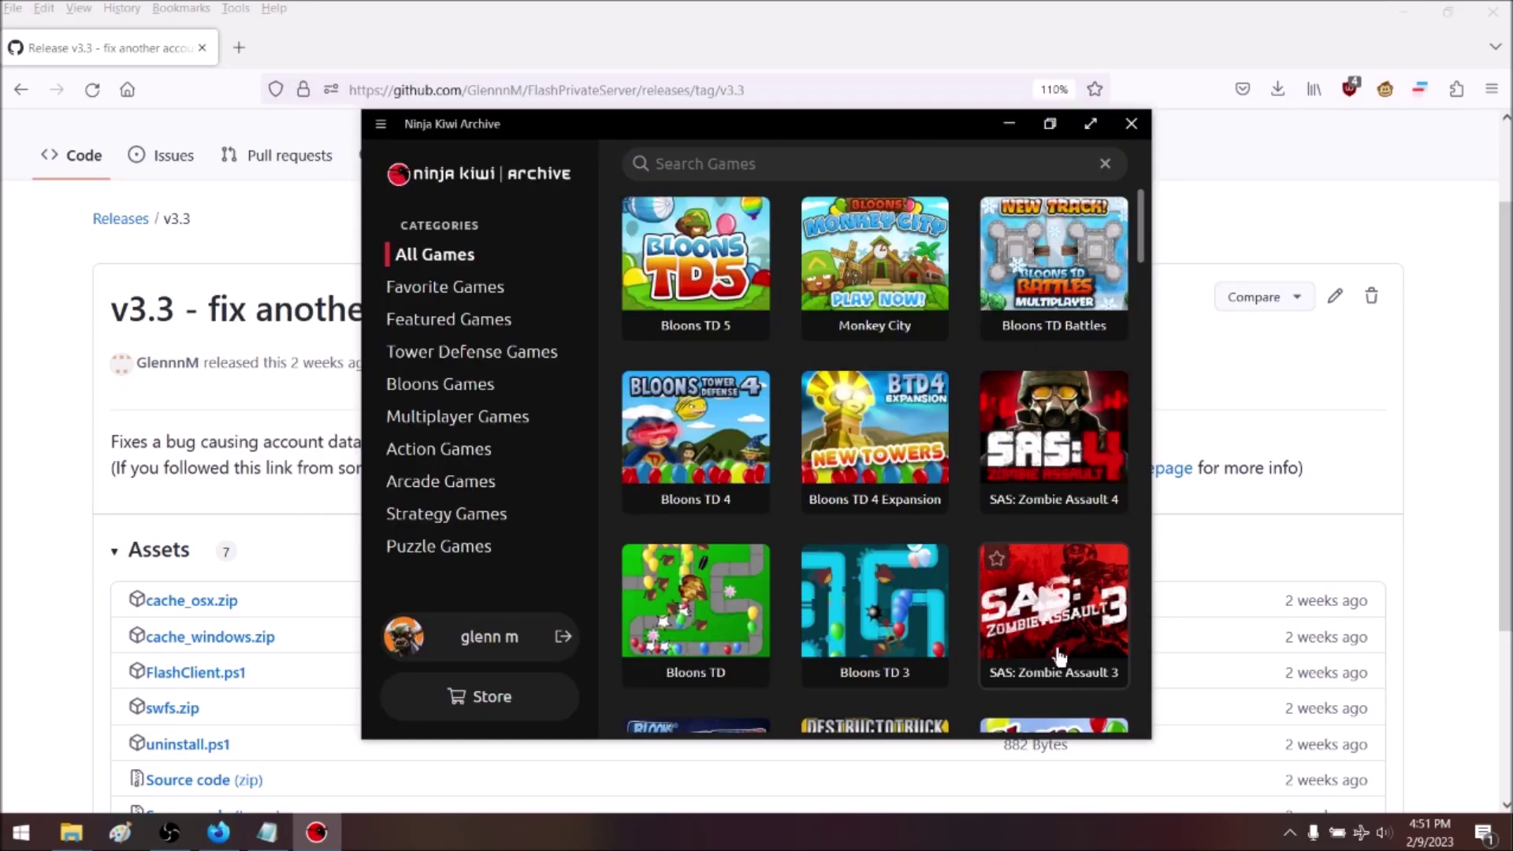
# - Launch SAS: Zombie Assault 3 from the archive and start a new Purge match
pyautogui.click(1020, 625)
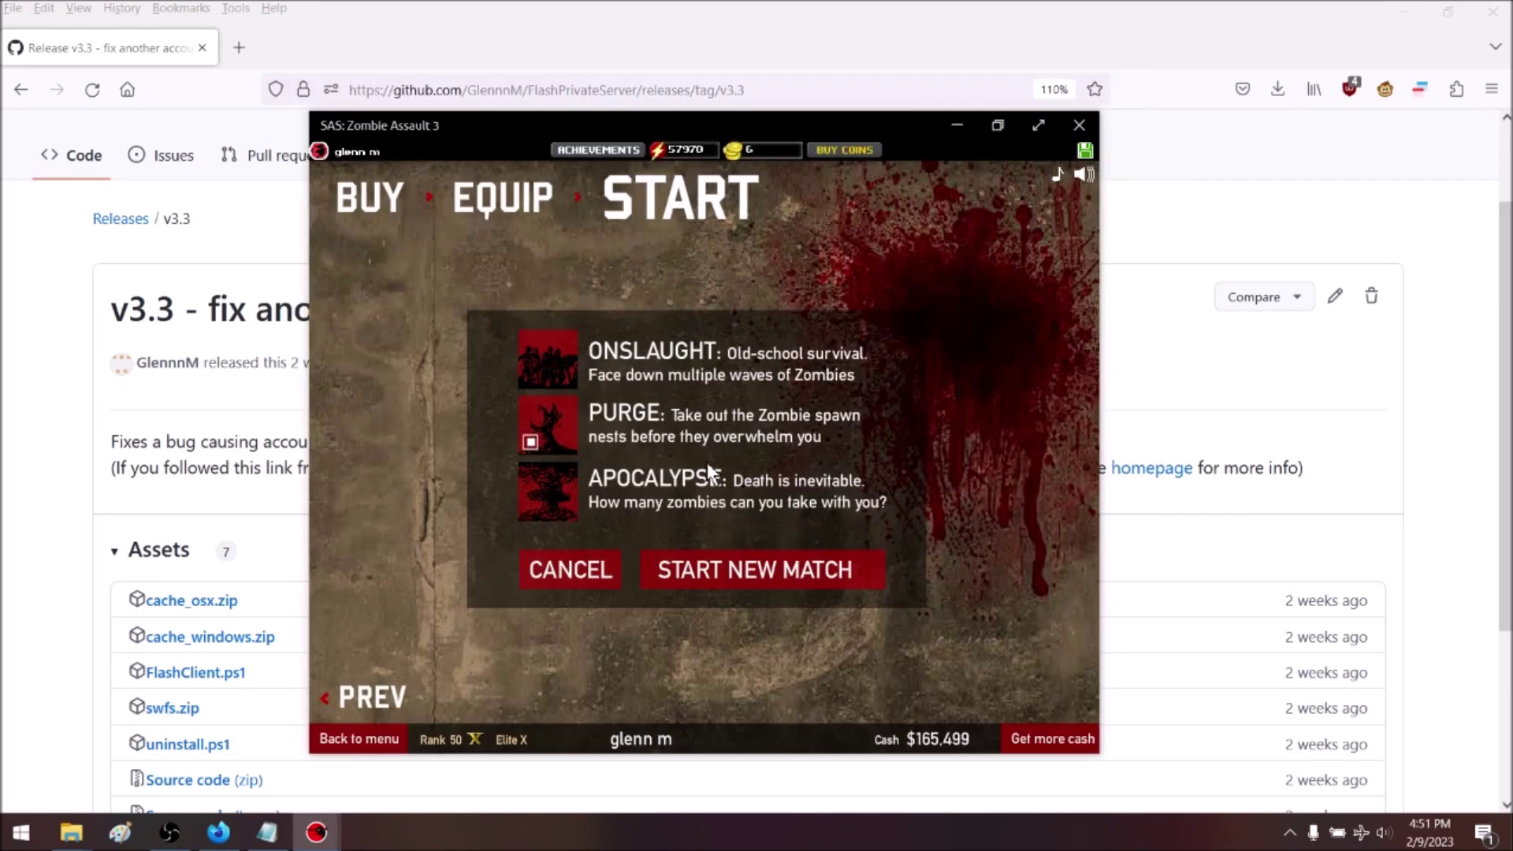
pyautogui.click(760, 569)
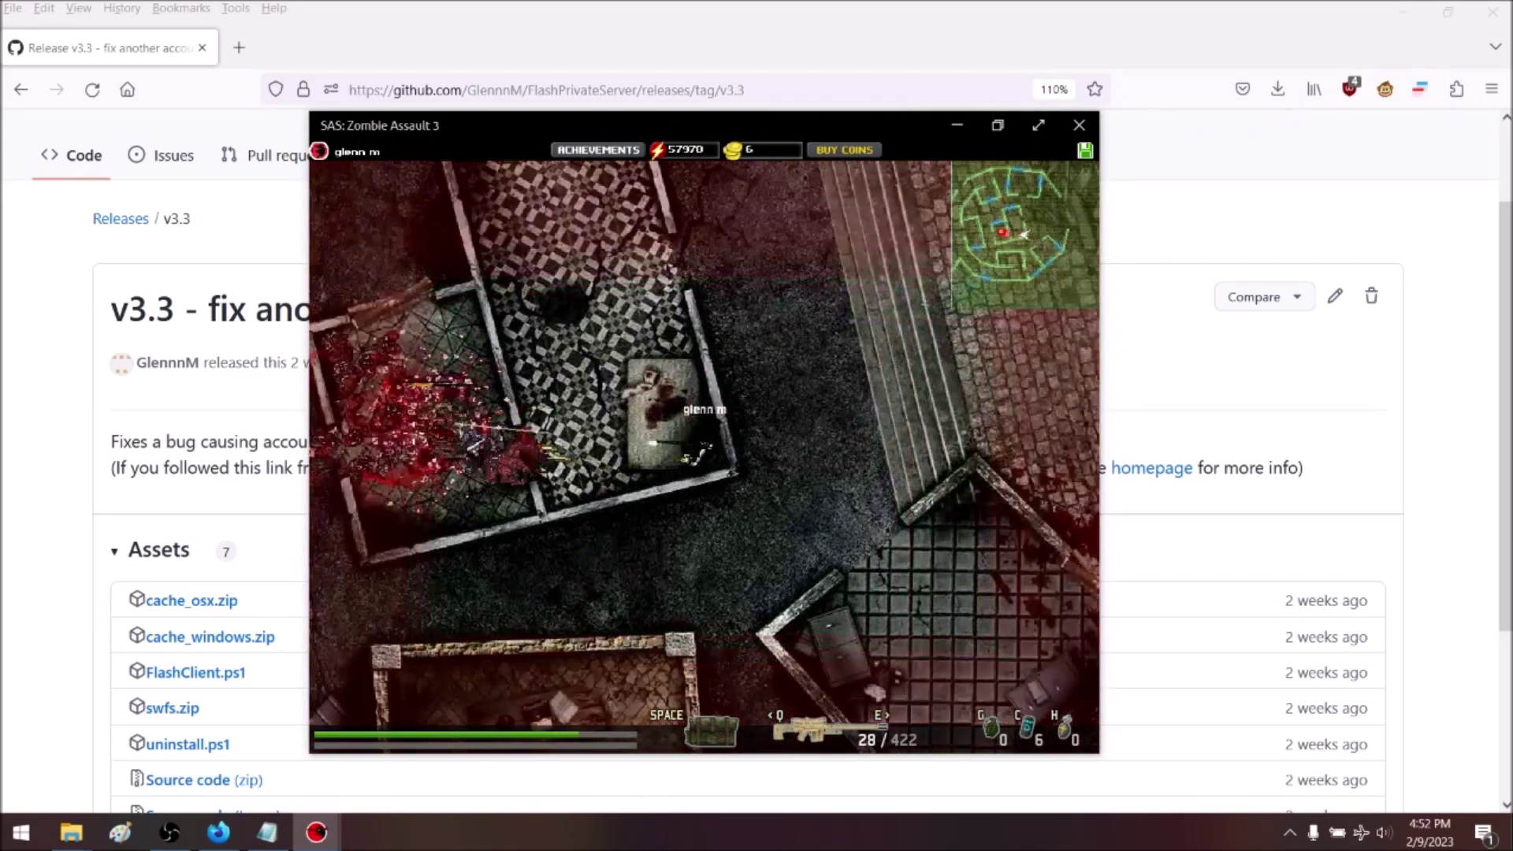
# - Move through the ruined buildings in the Purge match and shoot the zombies at their nests
pyautogui.click(414, 422)
pyautogui.press('w')
pyautogui.press('d')
pyautogui.press('s')
pyautogui.press('d')
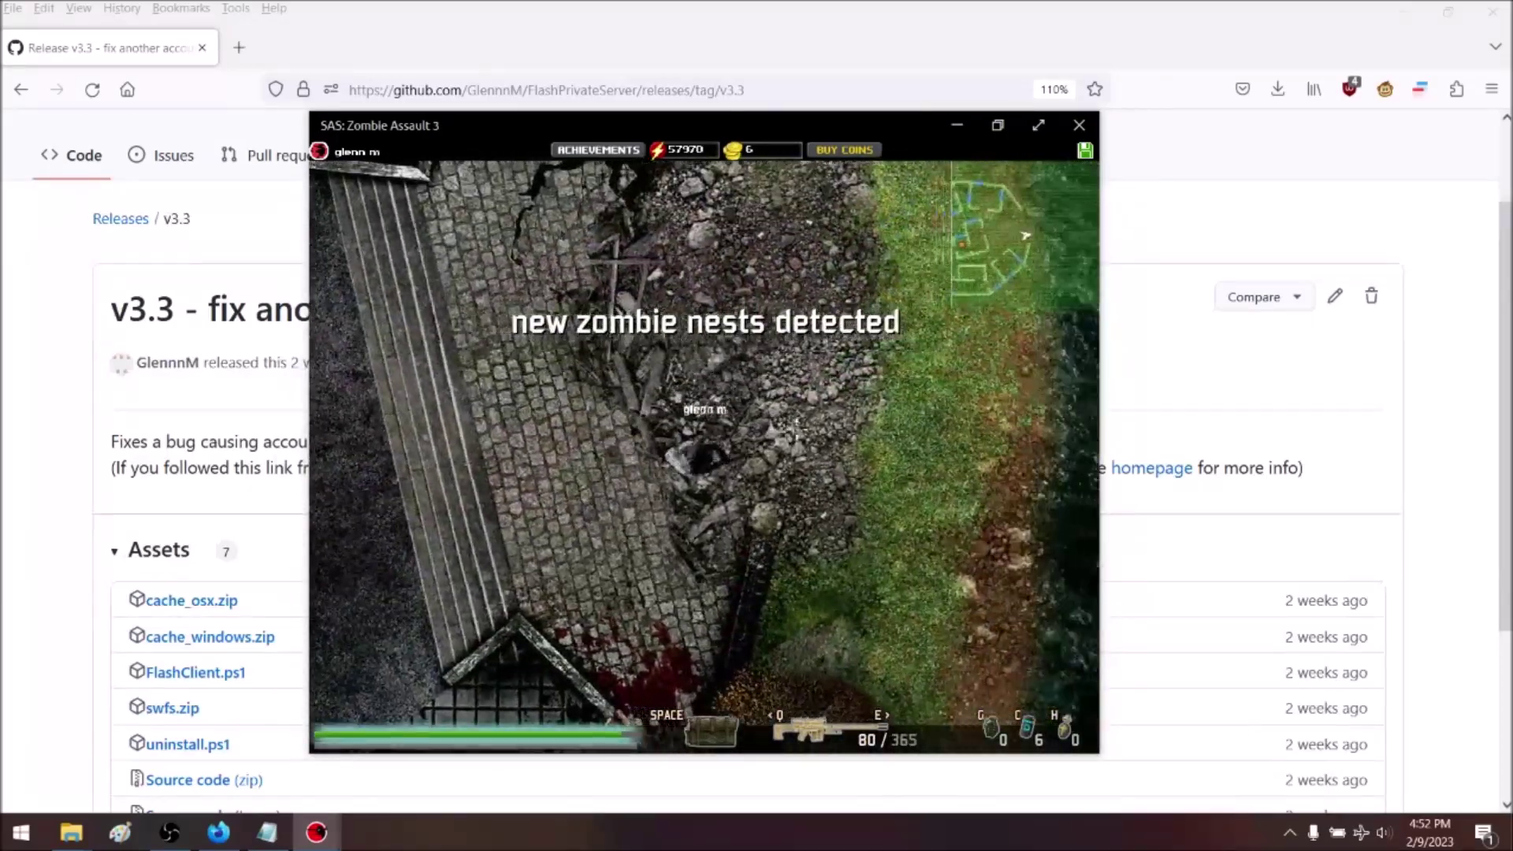
pyautogui.press('s')
pyautogui.press('a')
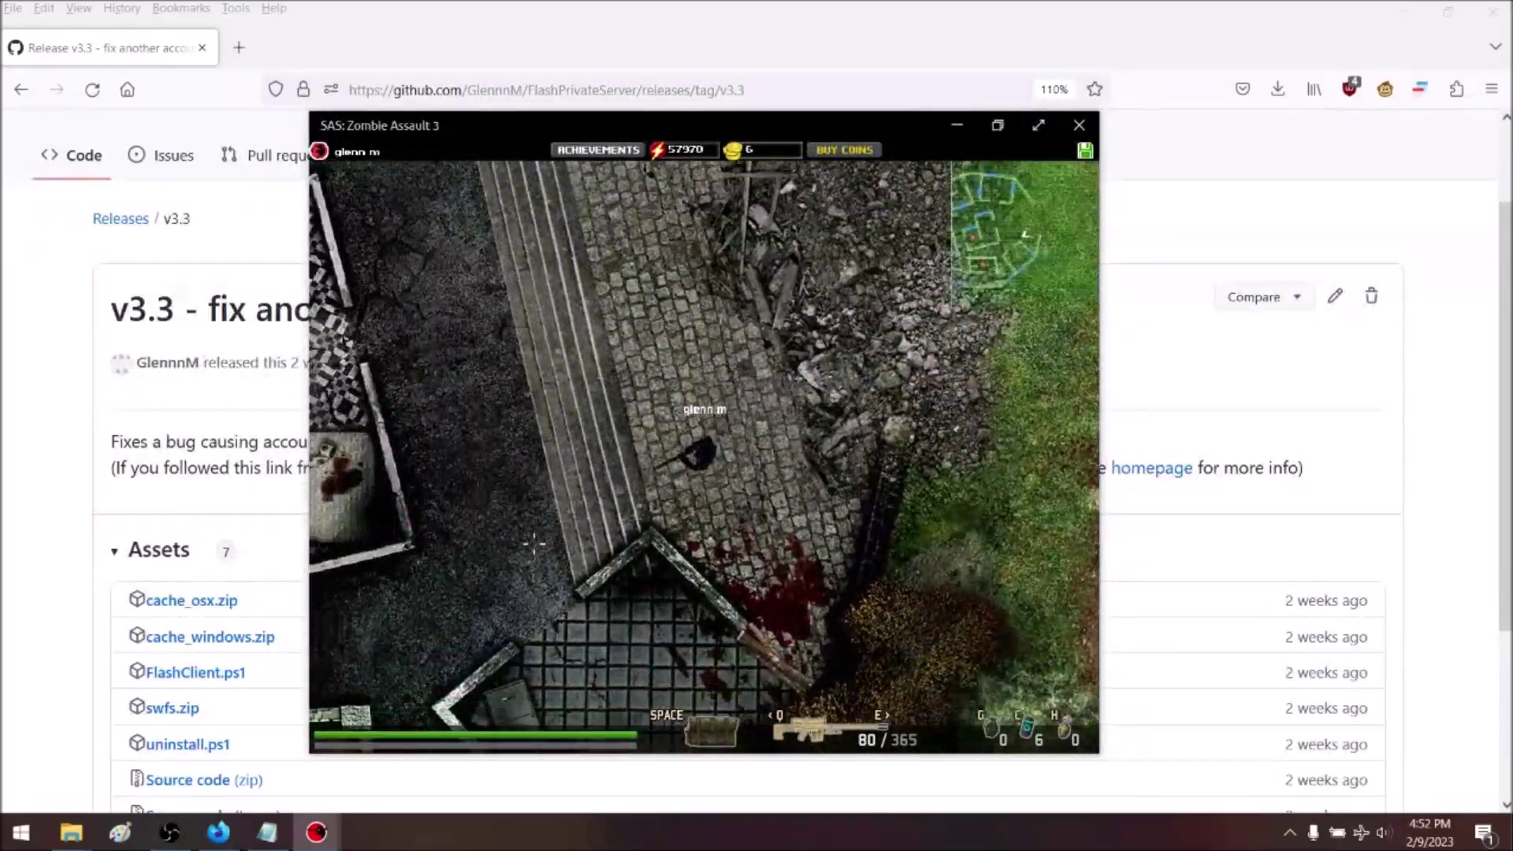
pyautogui.press('s')
pyautogui.press('a')
pyautogui.press('q')
pyautogui.press('e')
pyautogui.press('w')
pyautogui.click(607, 303)
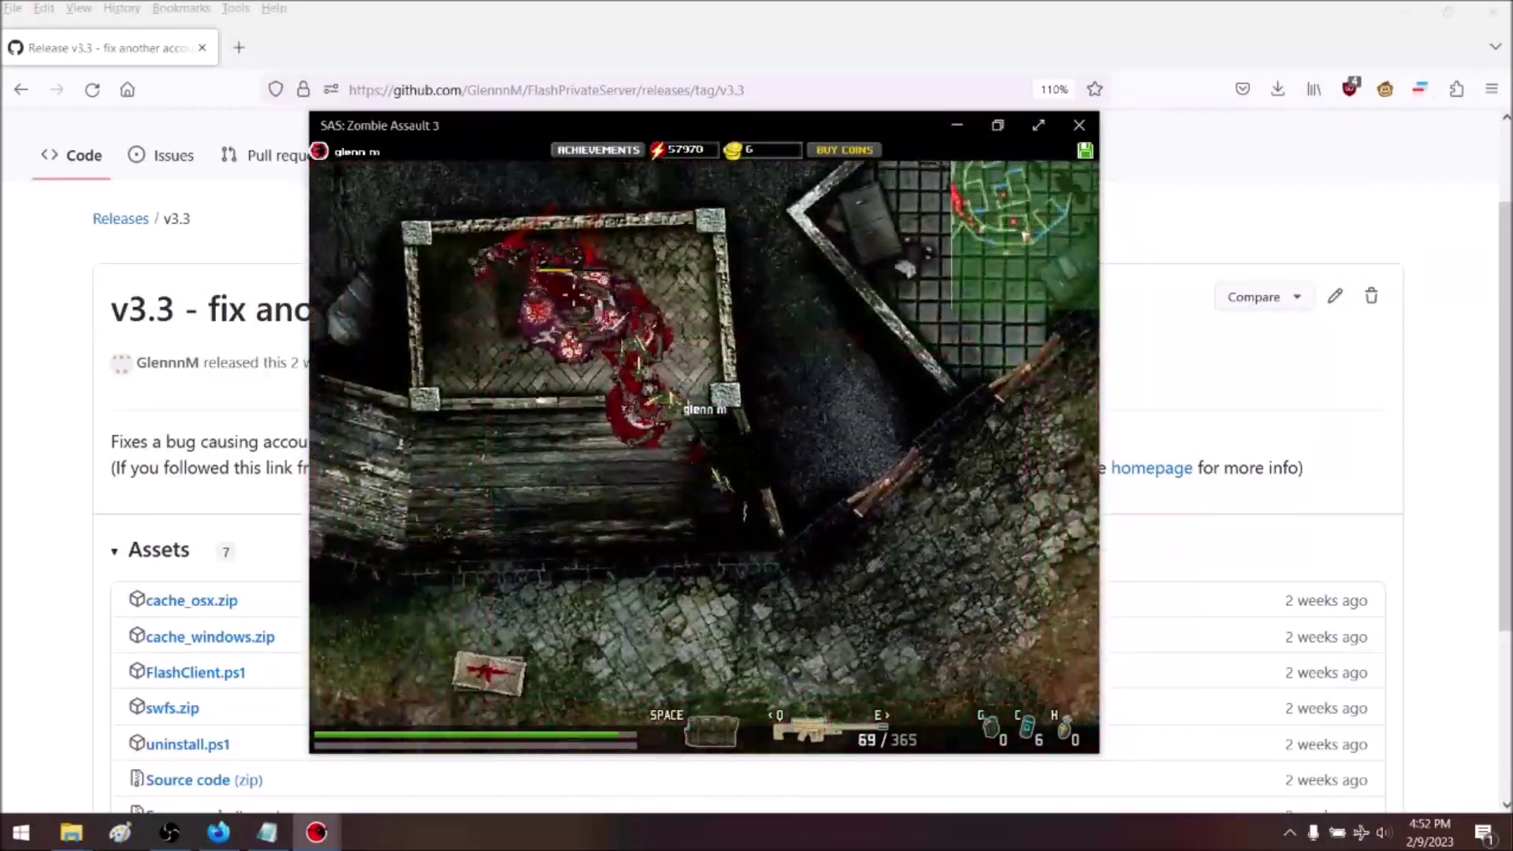
pyautogui.press('a')
pyautogui.press('s')
pyautogui.press('d')
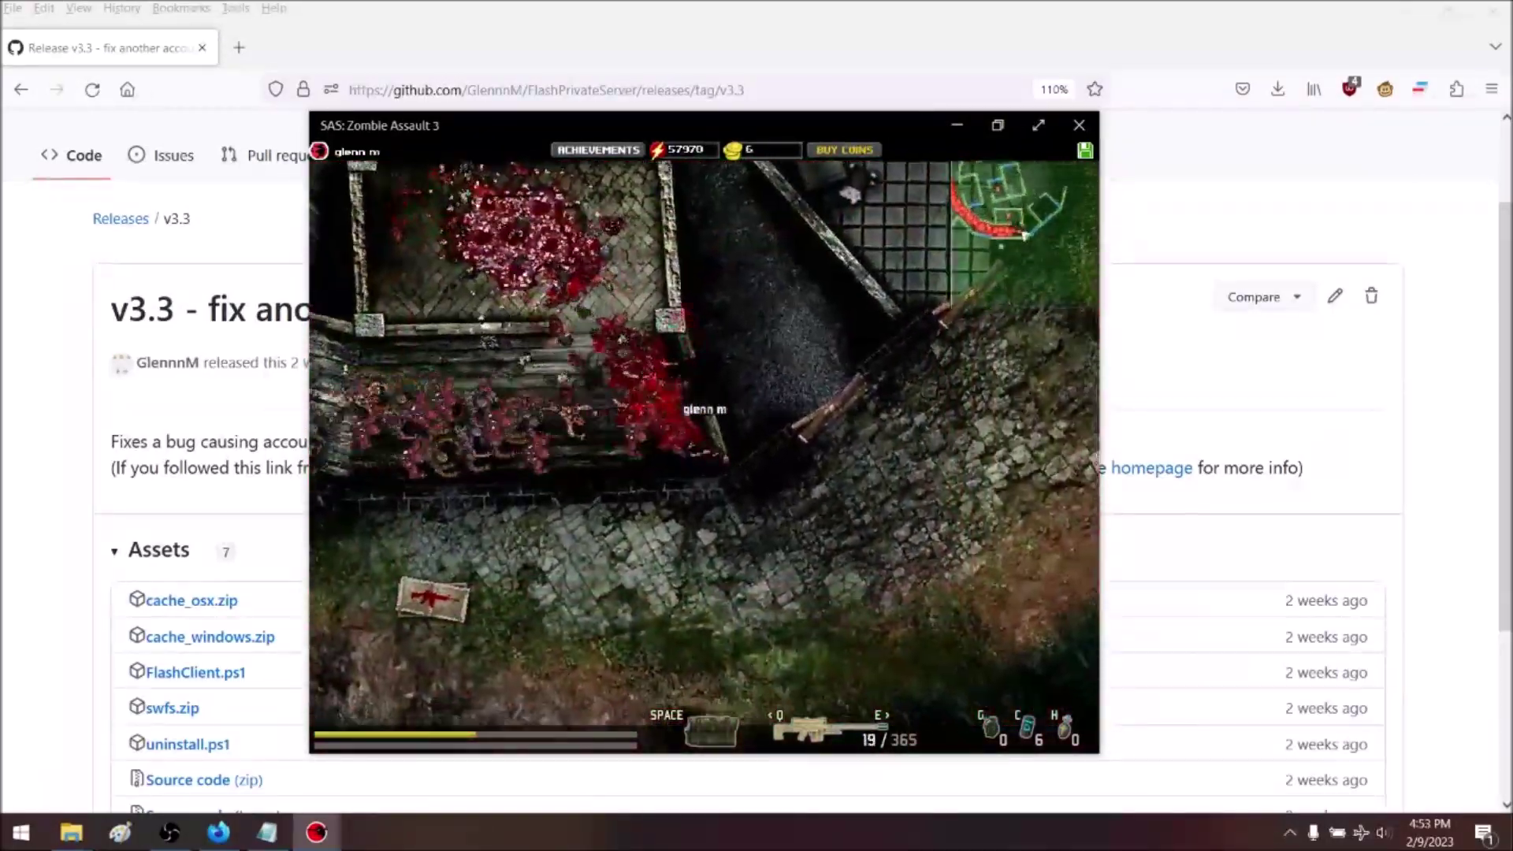
# - Fight the zombie swarm near the wooden walkway by changing position, switching weapons and using grenades and equipment
pyautogui.press('q')
pyautogui.press('a')
pyautogui.press('a')
pyautogui.press('c')
pyautogui.press('c')
pyautogui.press('e')
pyautogui.press('s')
pyautogui.press('g')
pyautogui.press('g')
pyautogui.press('g')
pyautogui.press('a')
pyautogui.press('w')
pyautogui.press('e')
pyautogui.press('s')
pyautogui.press('g')
pyautogui.press('g')
pyautogui.press('g')
pyautogui.press('w')
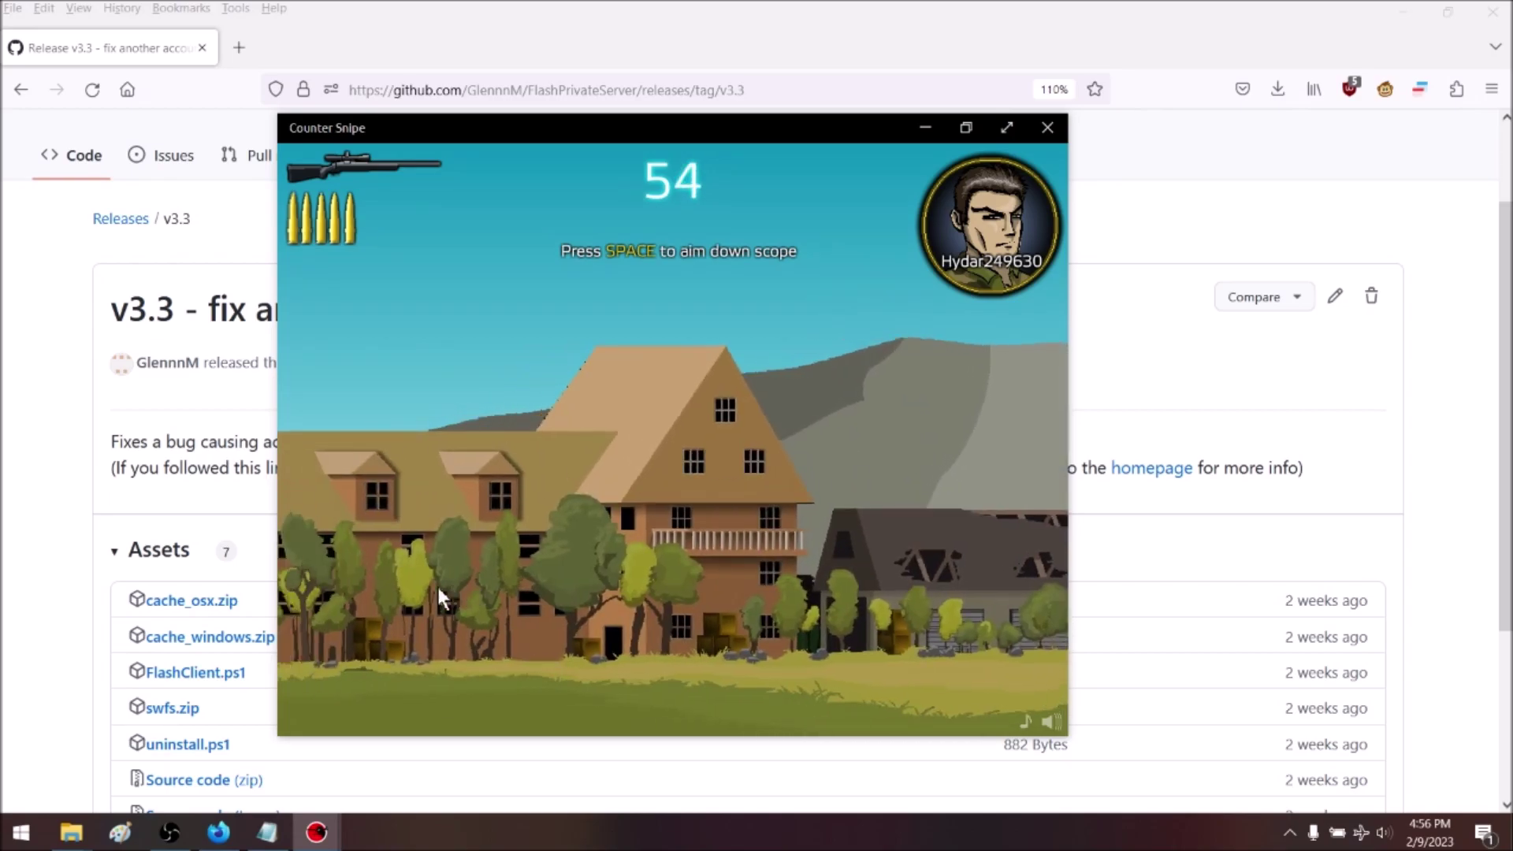
# - Switch to the Counter Snipe match, aim down the scope and fire a shot
pyautogui.press('space')
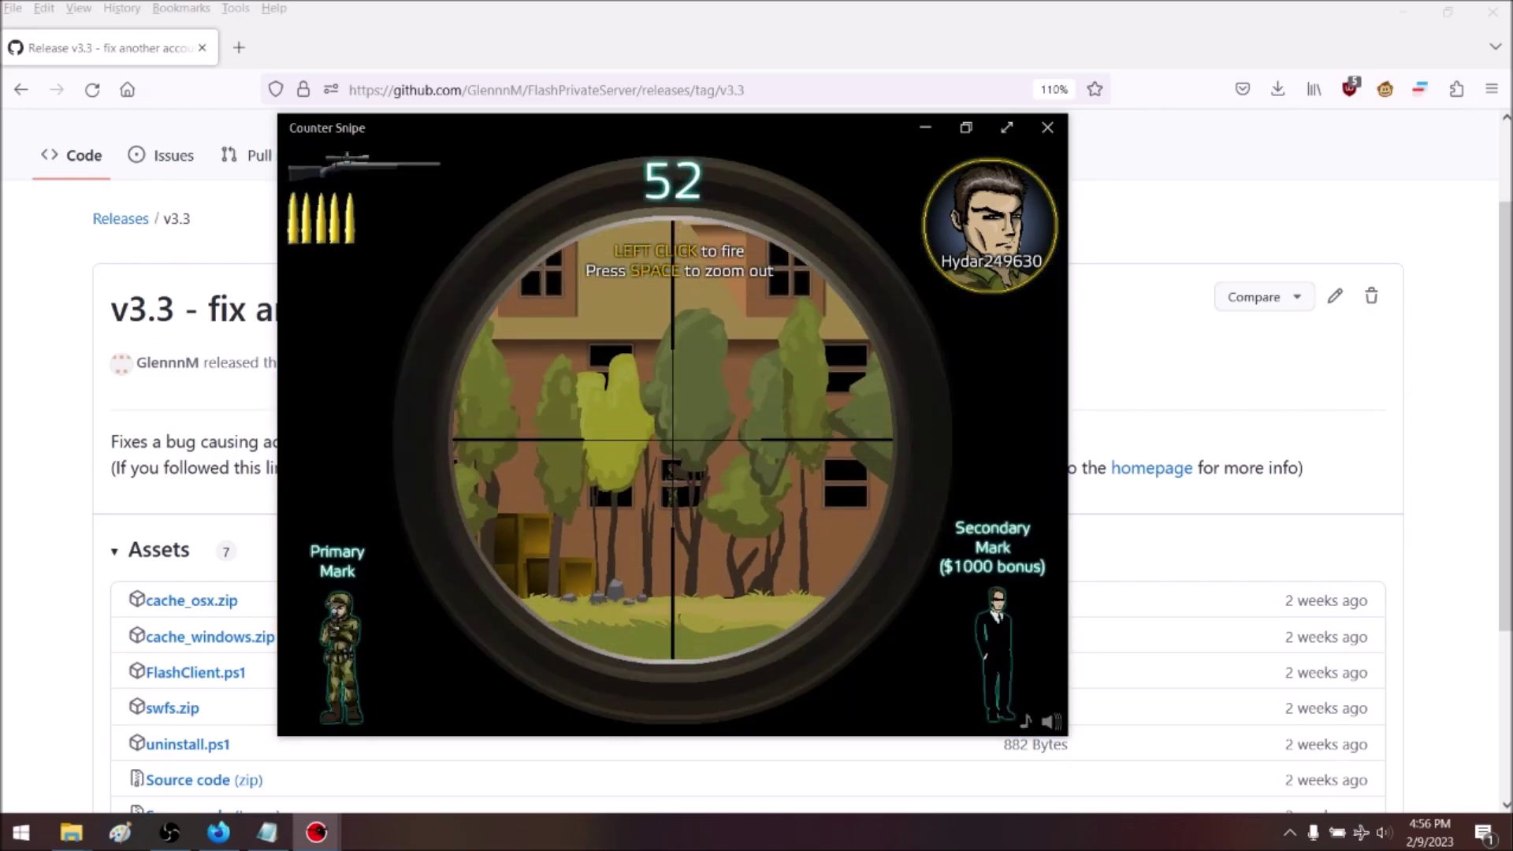
pyautogui.click(438, 597)
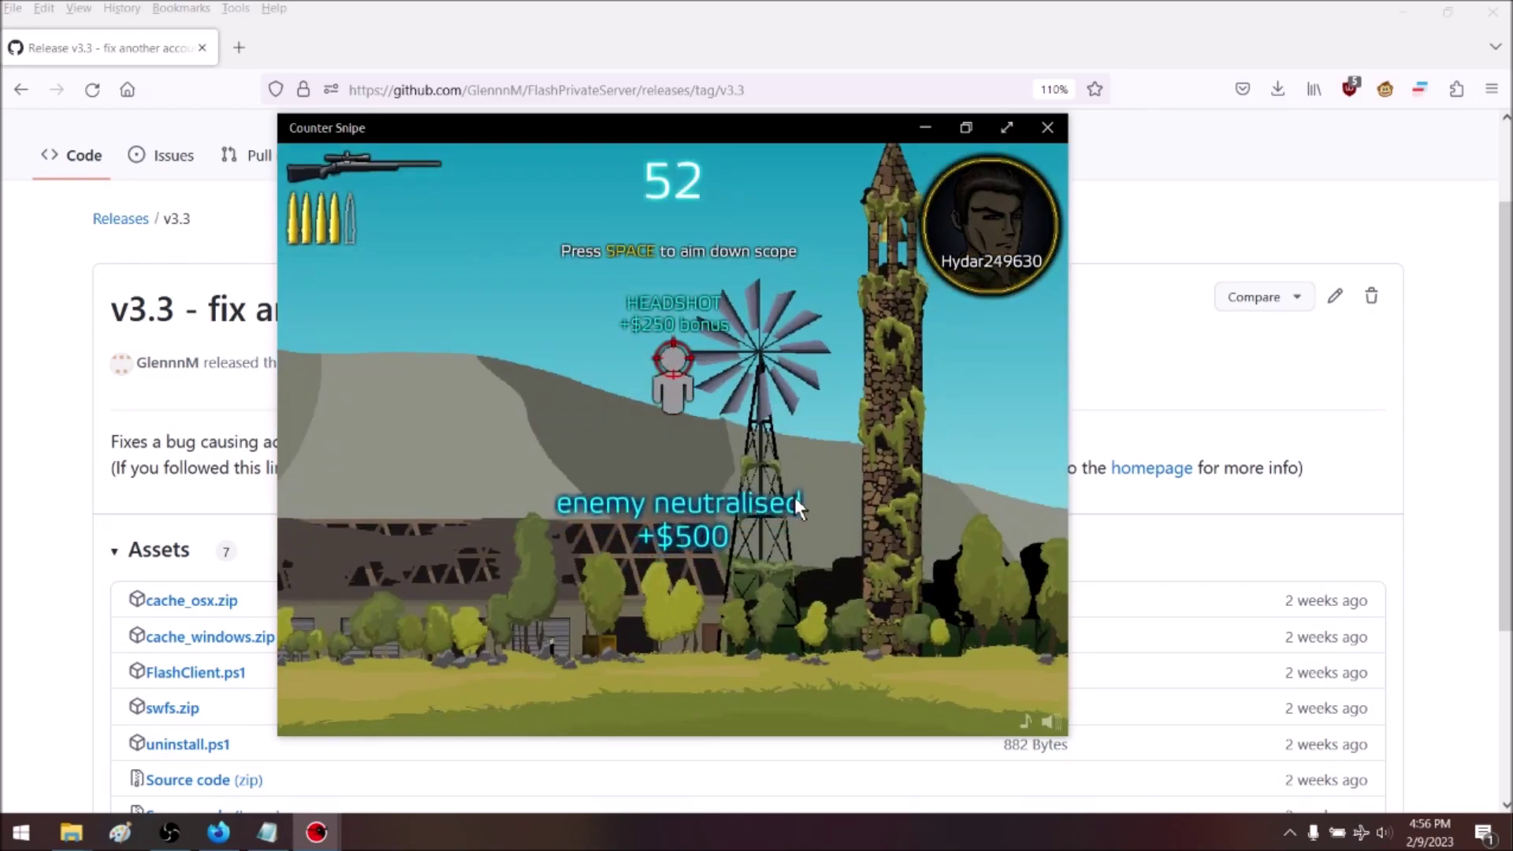